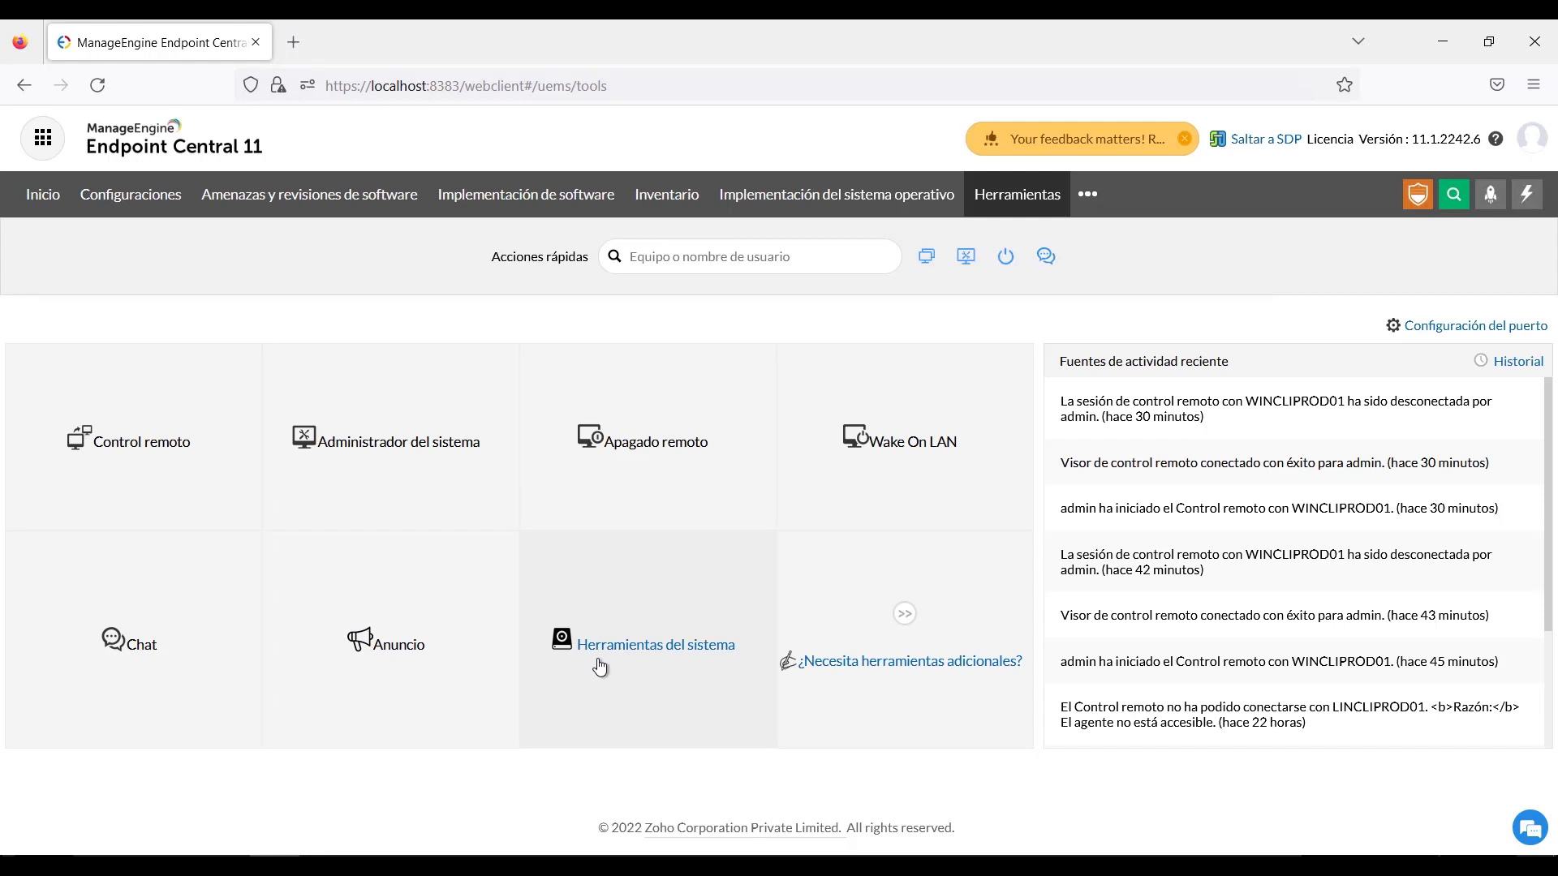
# Open the Remote Control computer list and read the help for requesting user confirmation.
pyautogui.click(167, 455)
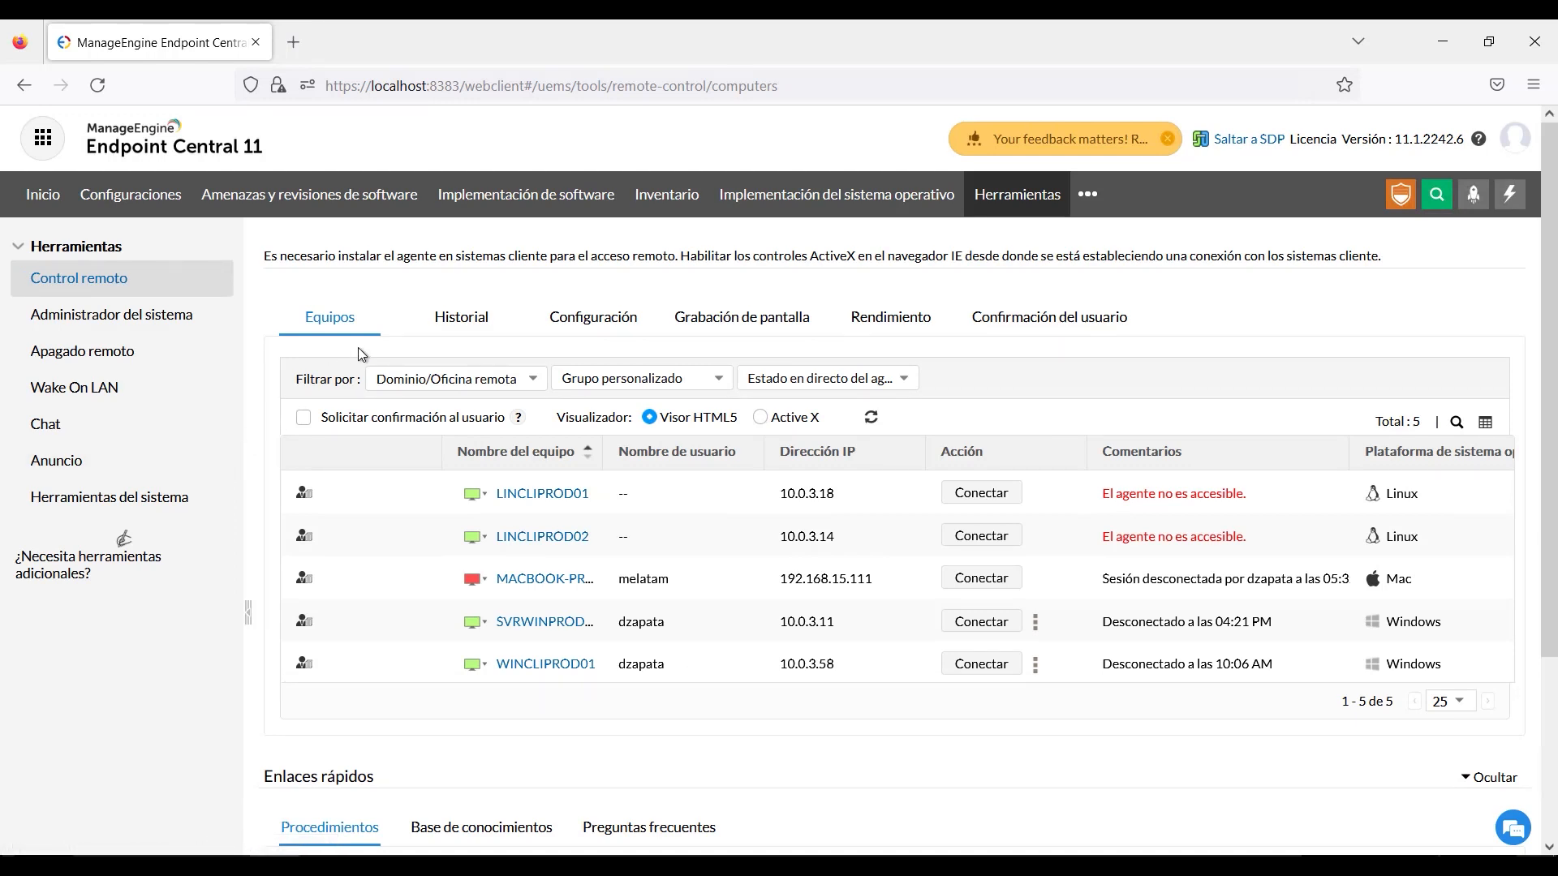
pyautogui.click(517, 417)
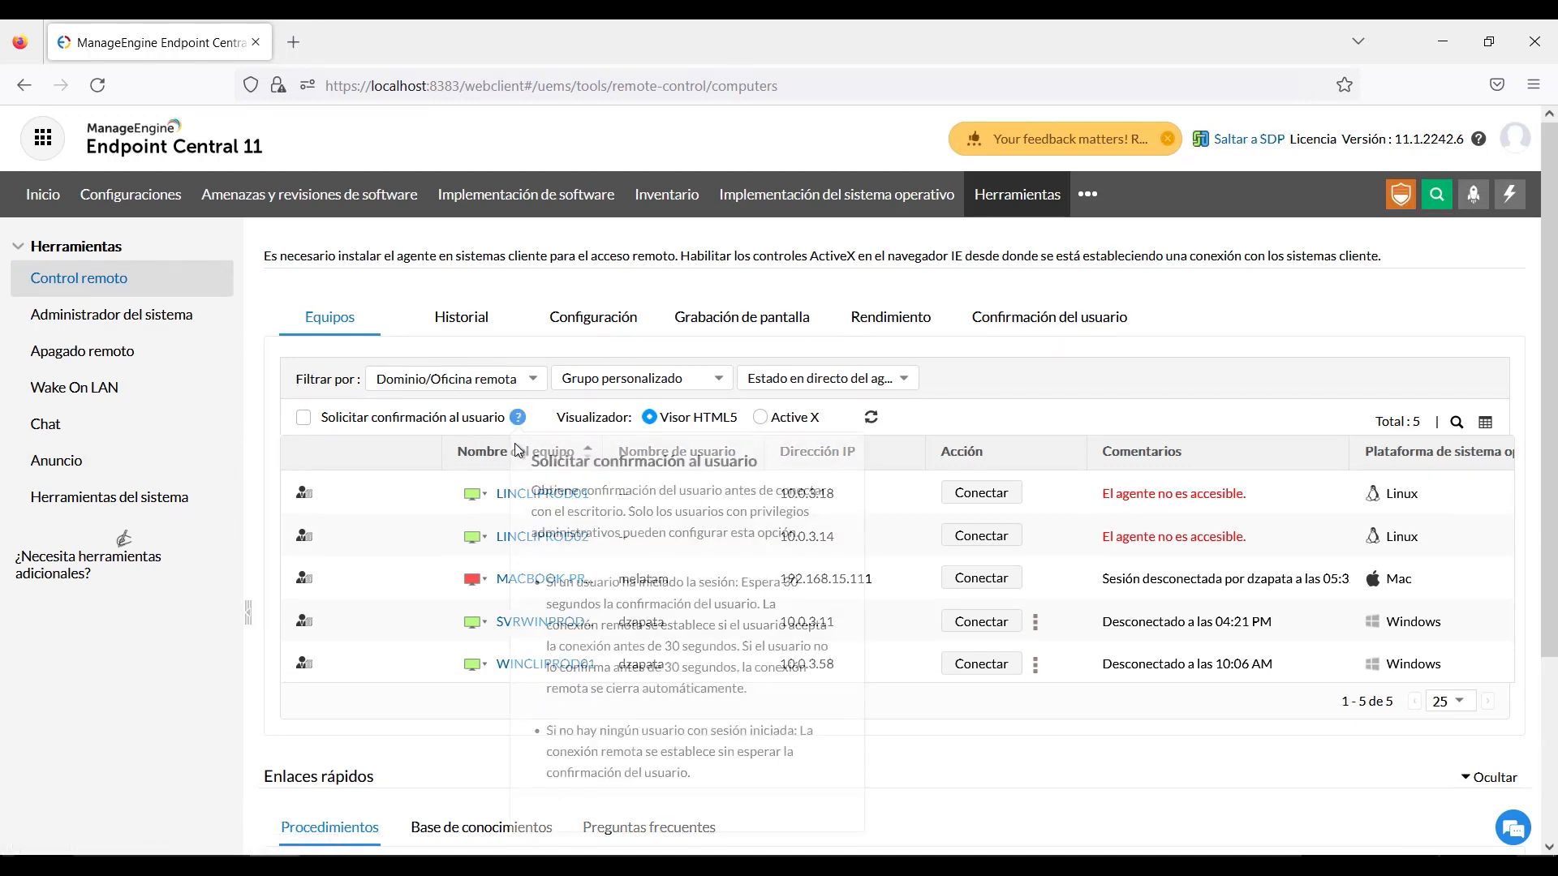
pyautogui.click(398, 544)
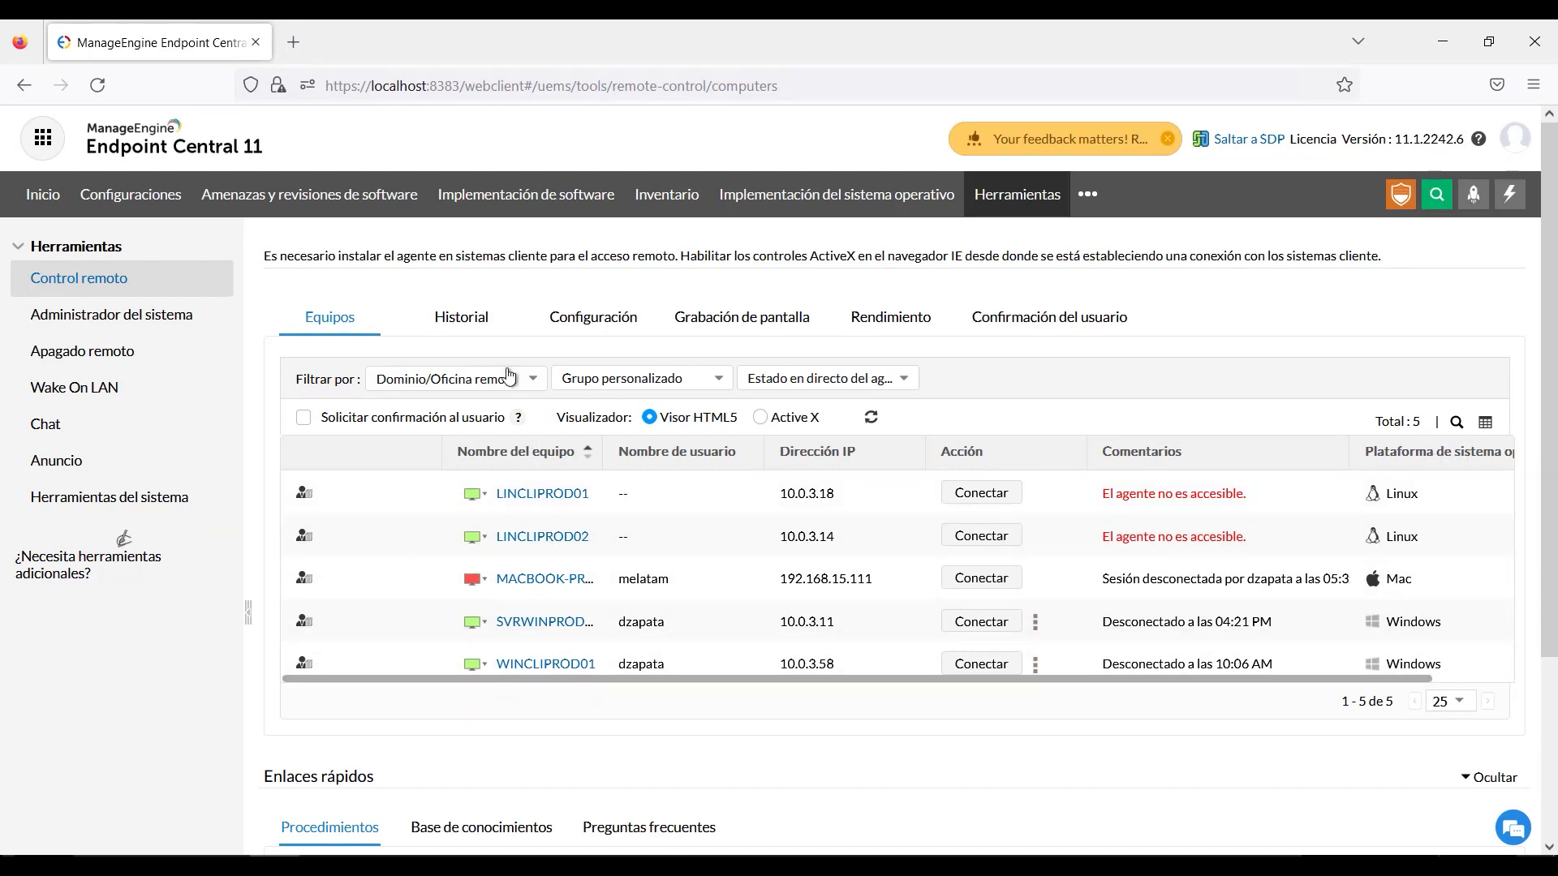
# Review the remote control session history and the general configuration options.
pyautogui.click(456, 327)
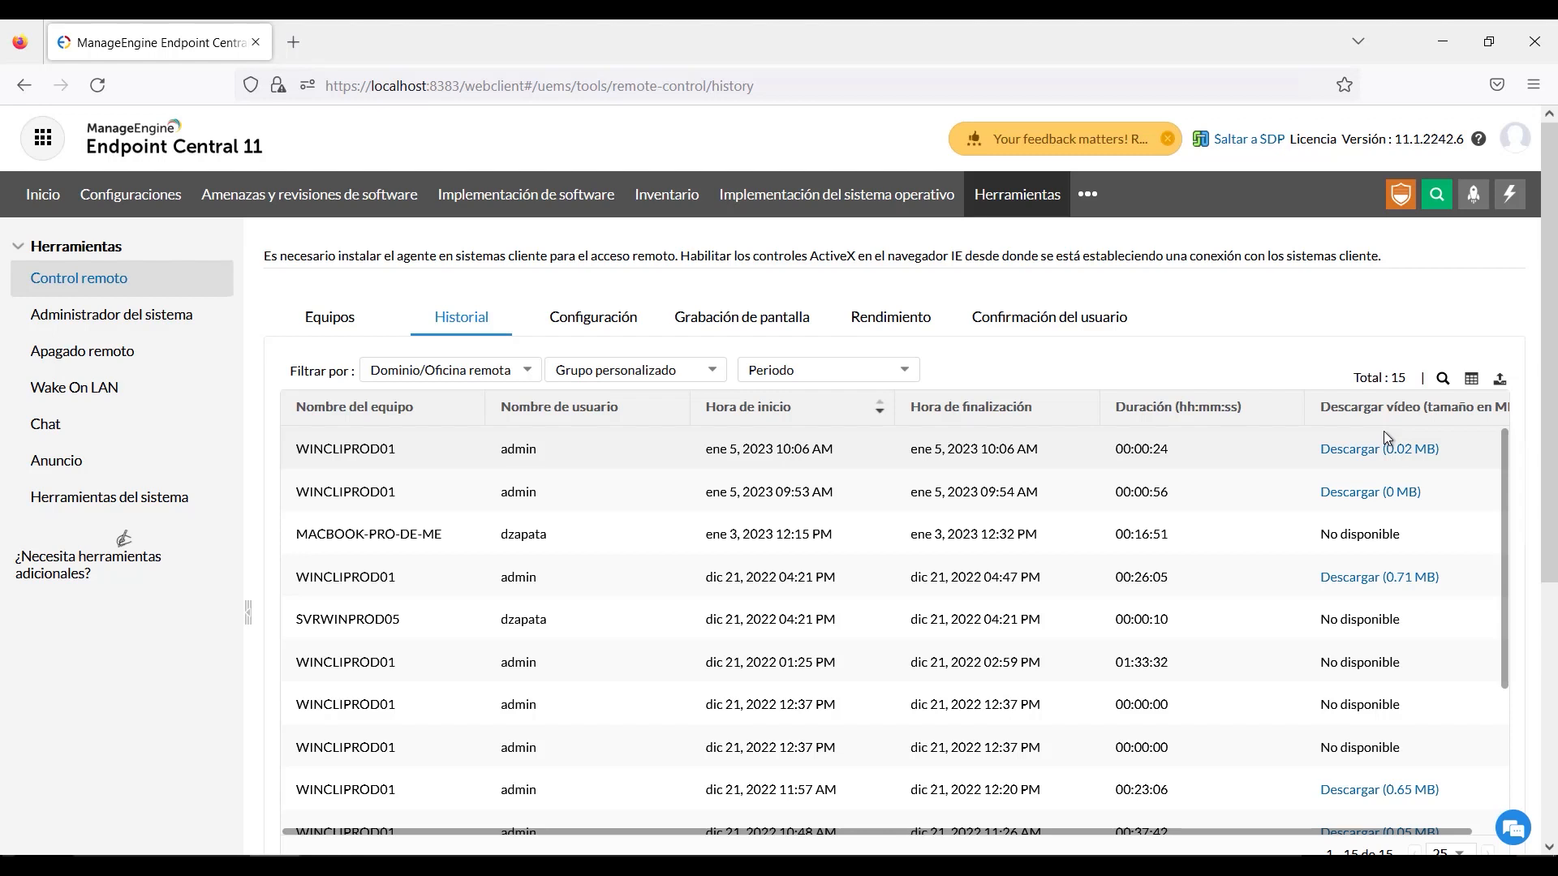
pyautogui.click(585, 320)
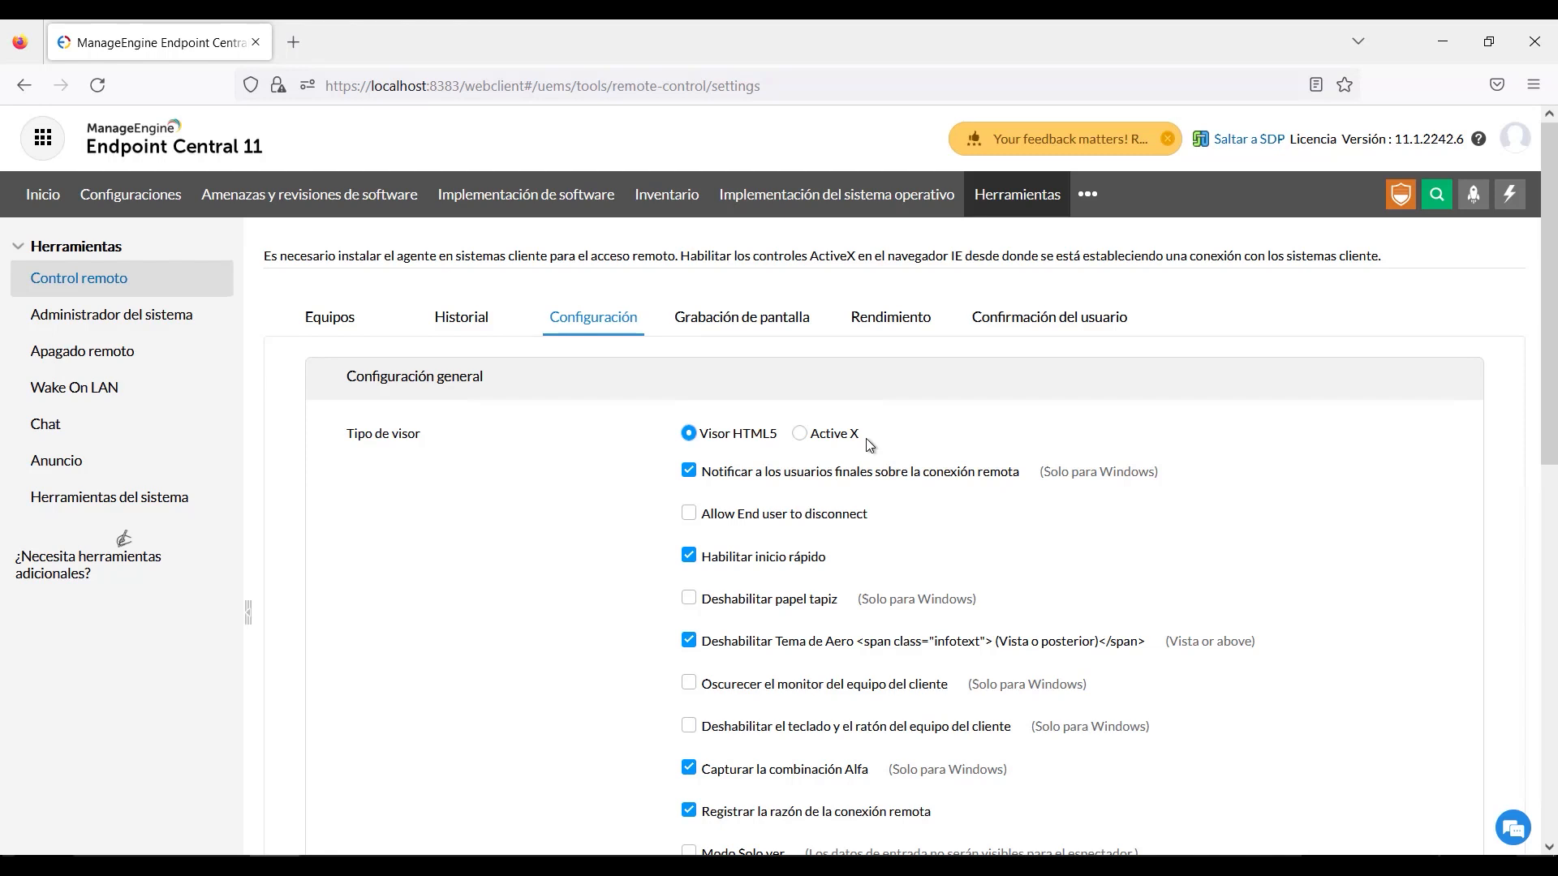
# Review the remote control screen recording settings, switching screen recording off and back on.
pyautogui.click(747, 318)
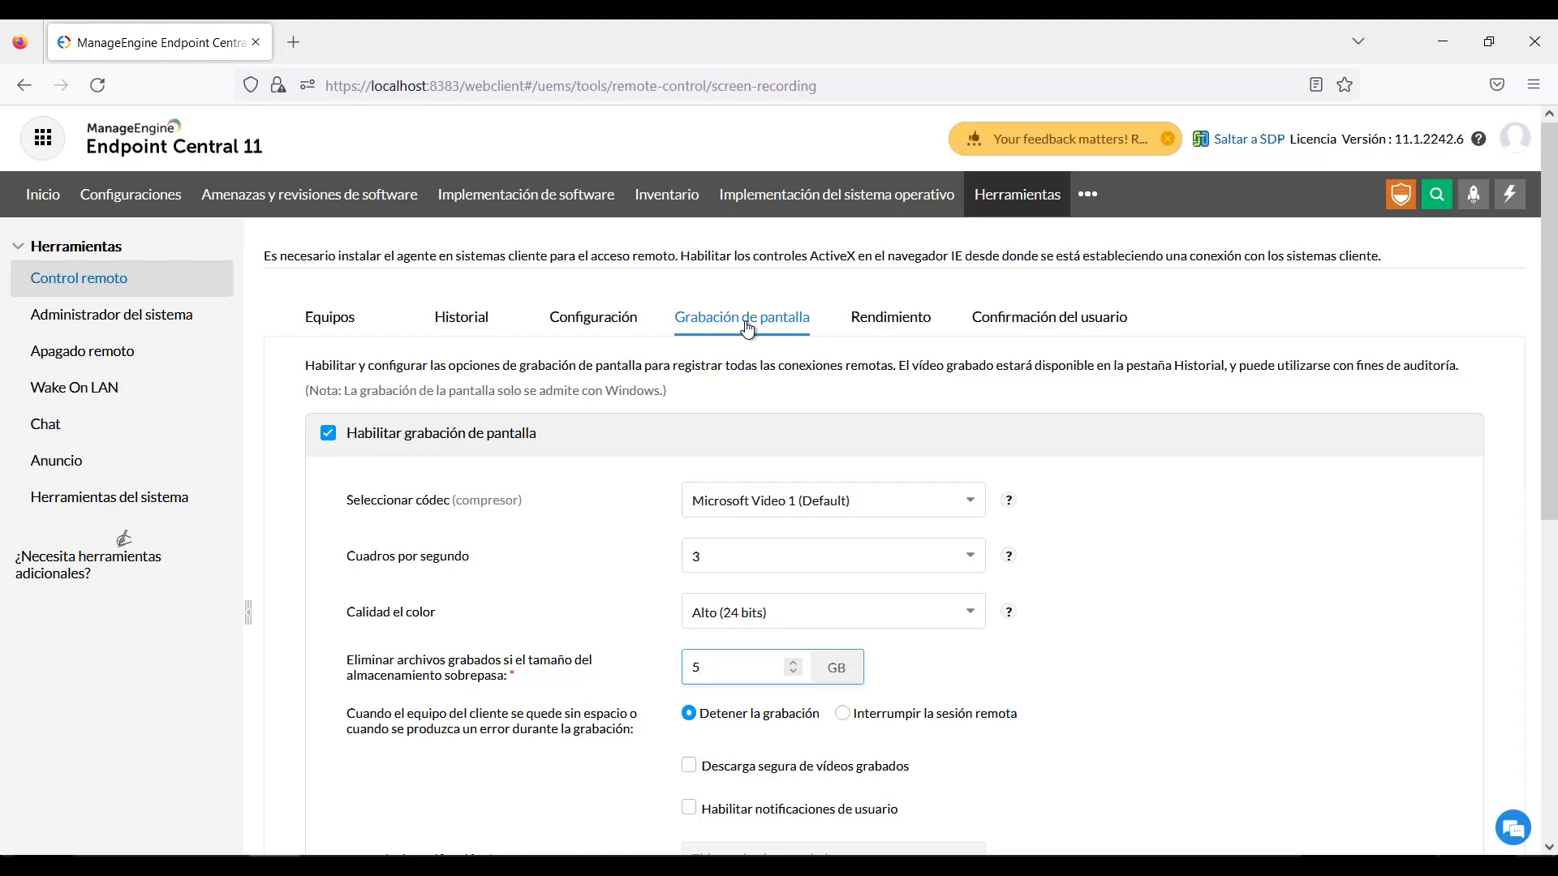
pyautogui.scroll(-2, 761, 404)
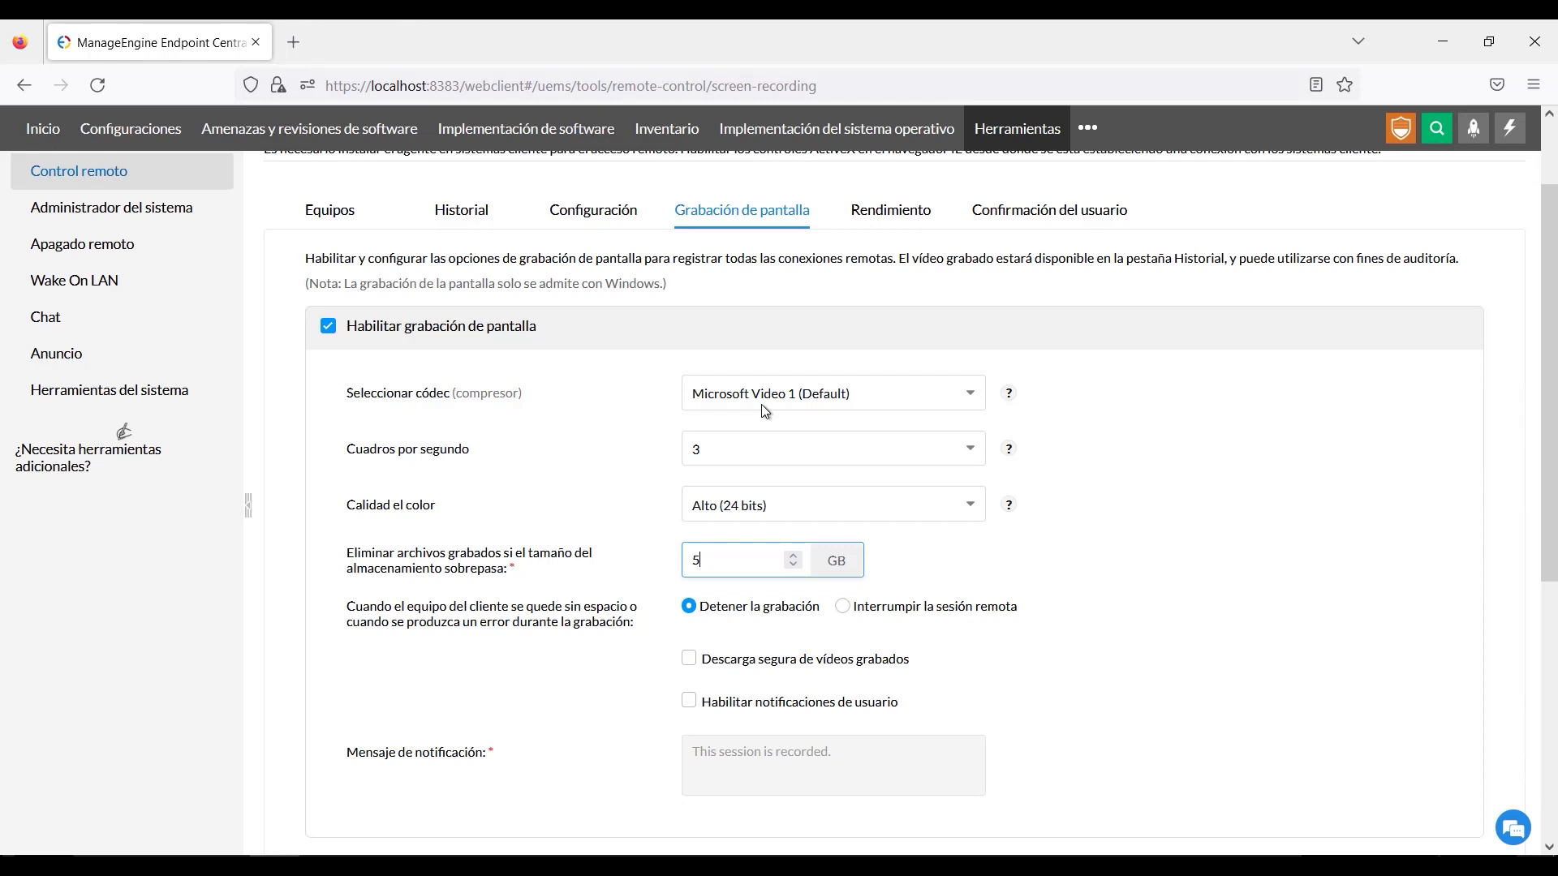
pyautogui.click(328, 328)
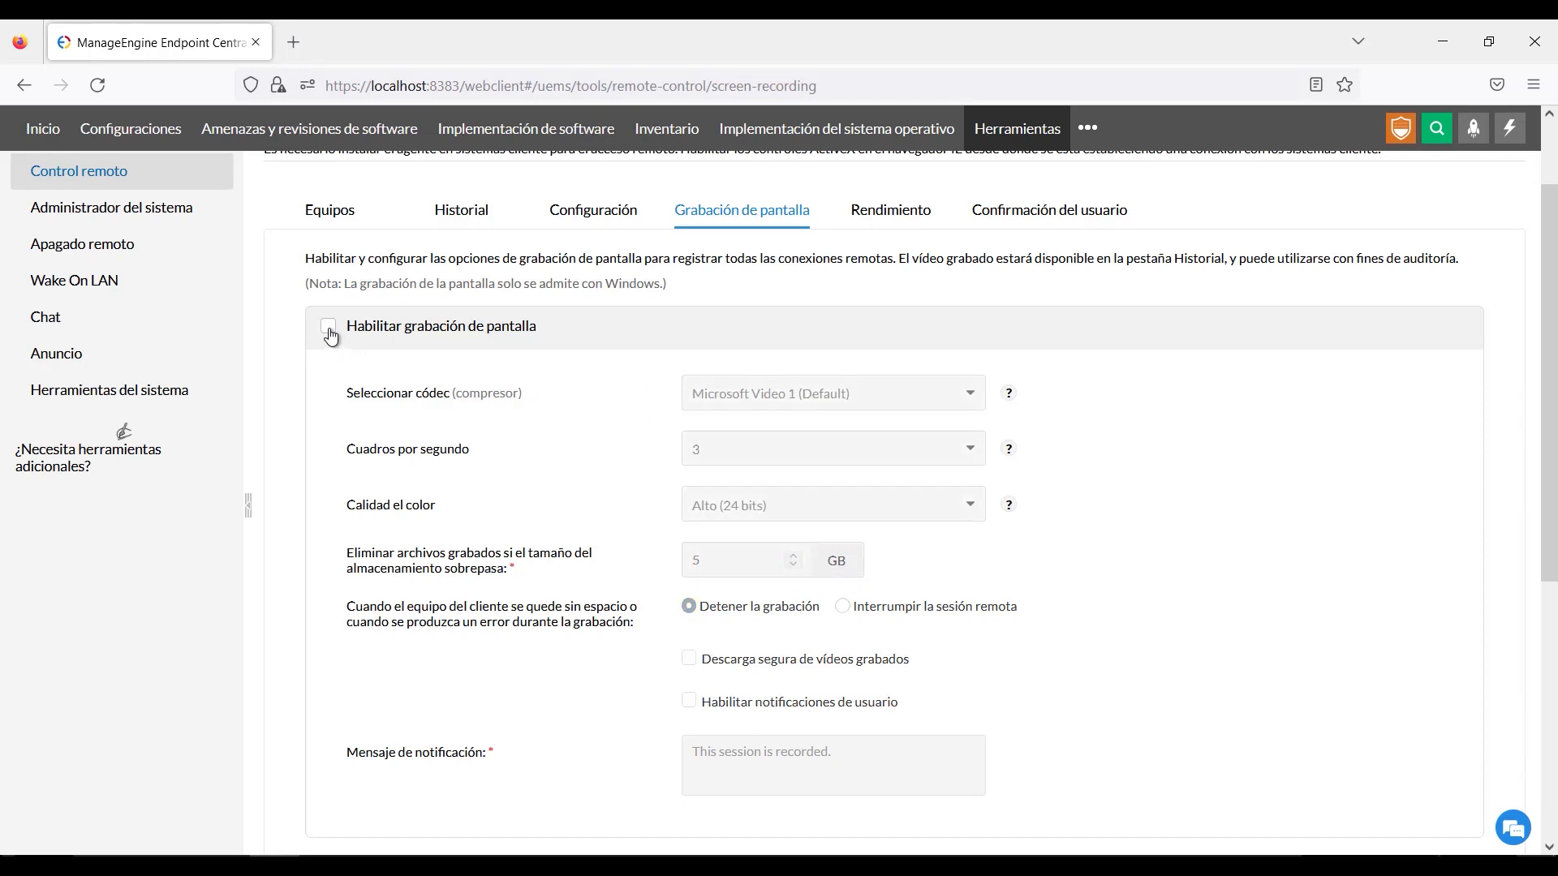
pyautogui.click(328, 328)
pyautogui.scroll(-2, 349, 333)
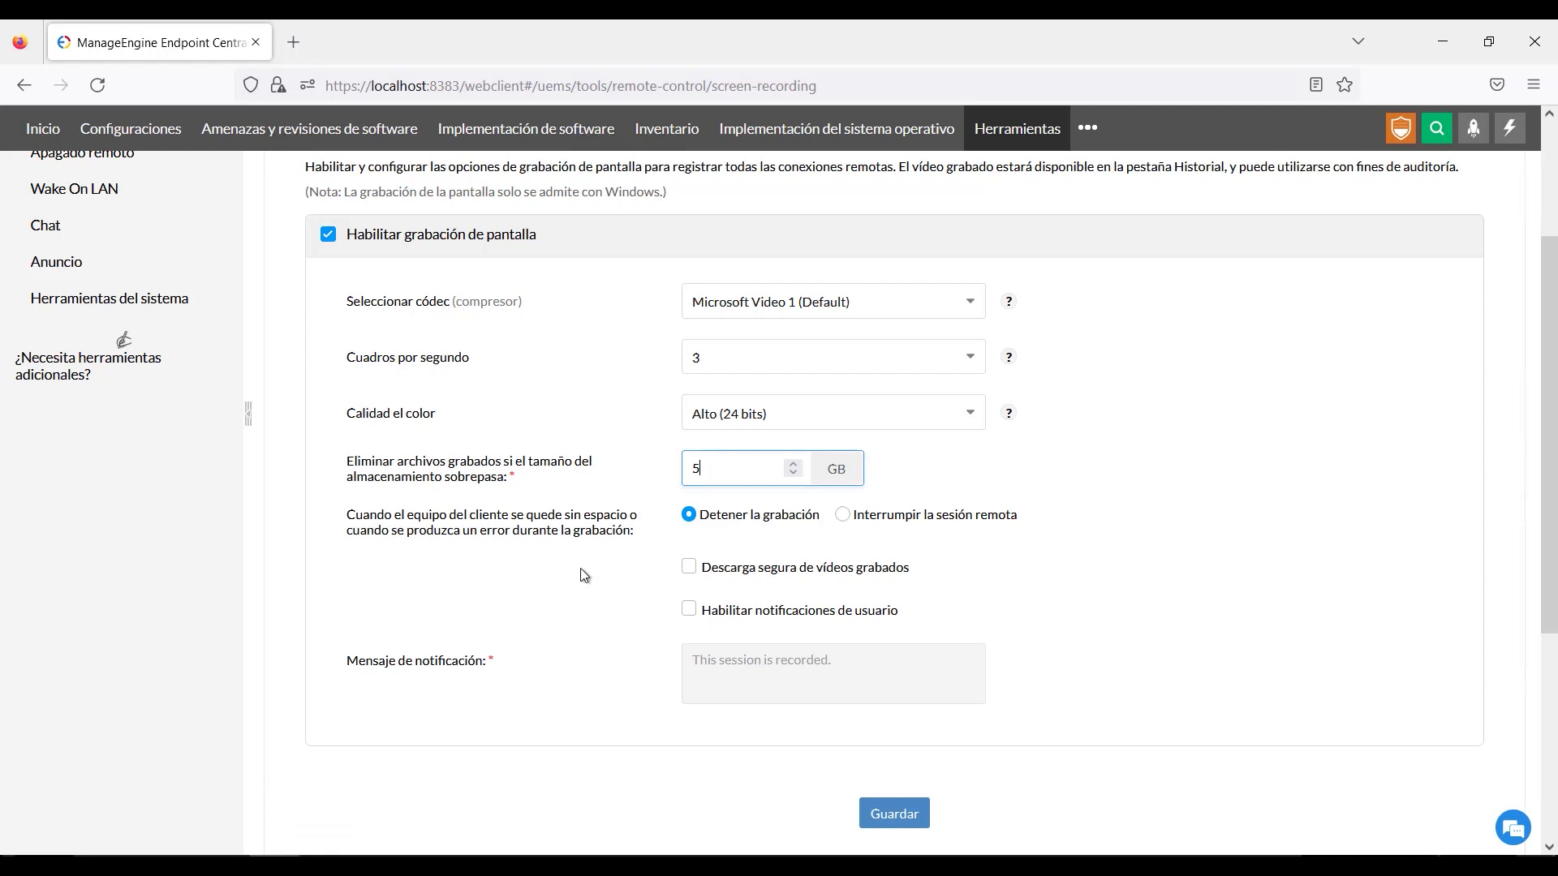
pyautogui.scroll(3, 584, 576)
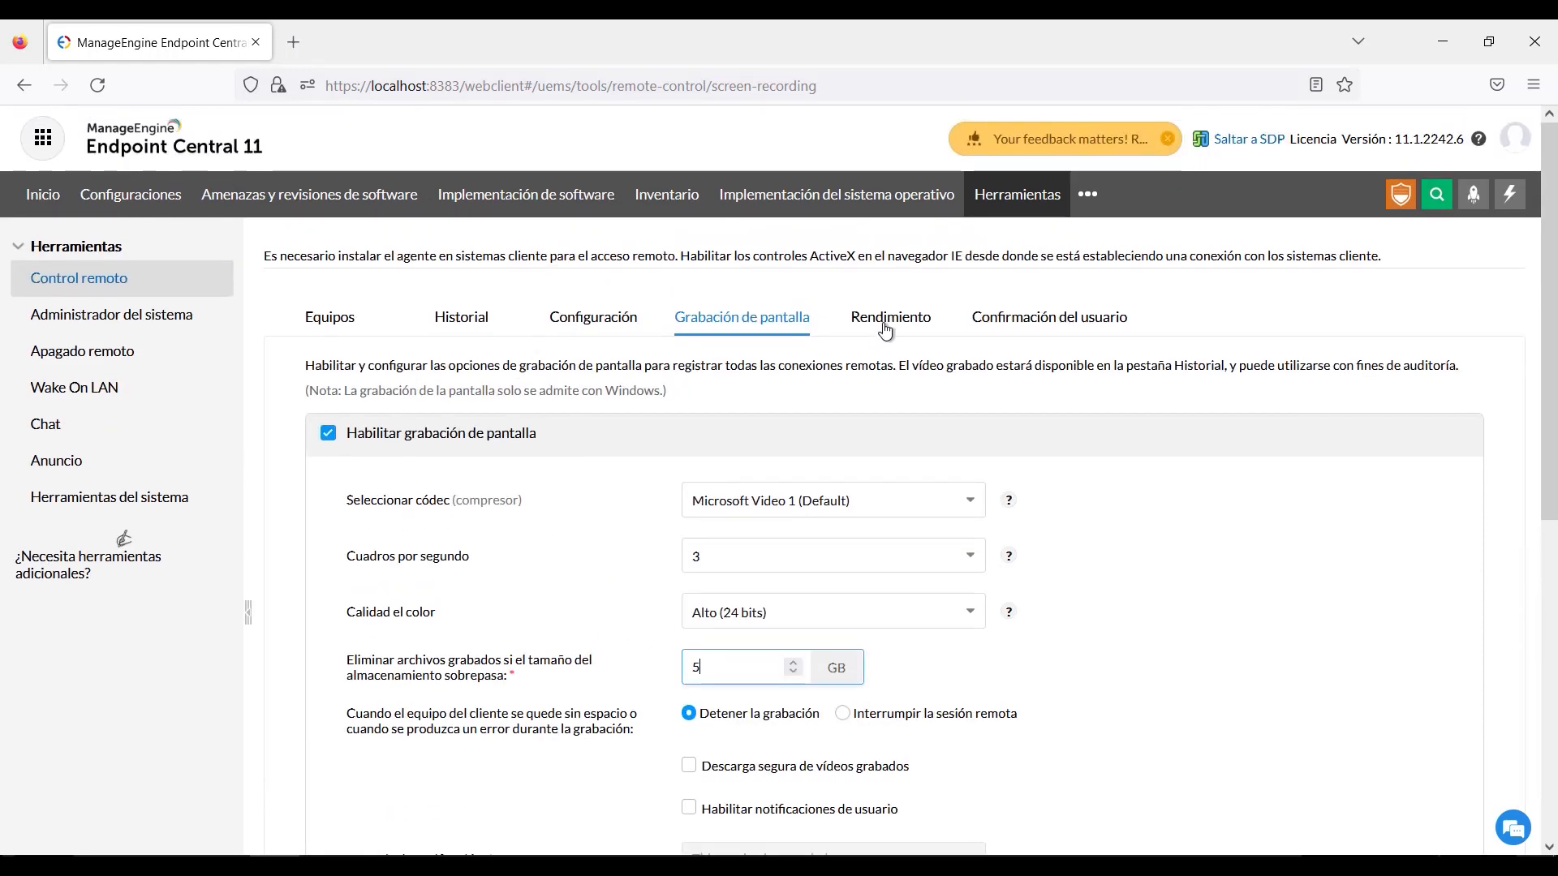
# Review the remote control performance settings and the user confirmation settings.
pyautogui.click(870, 346)
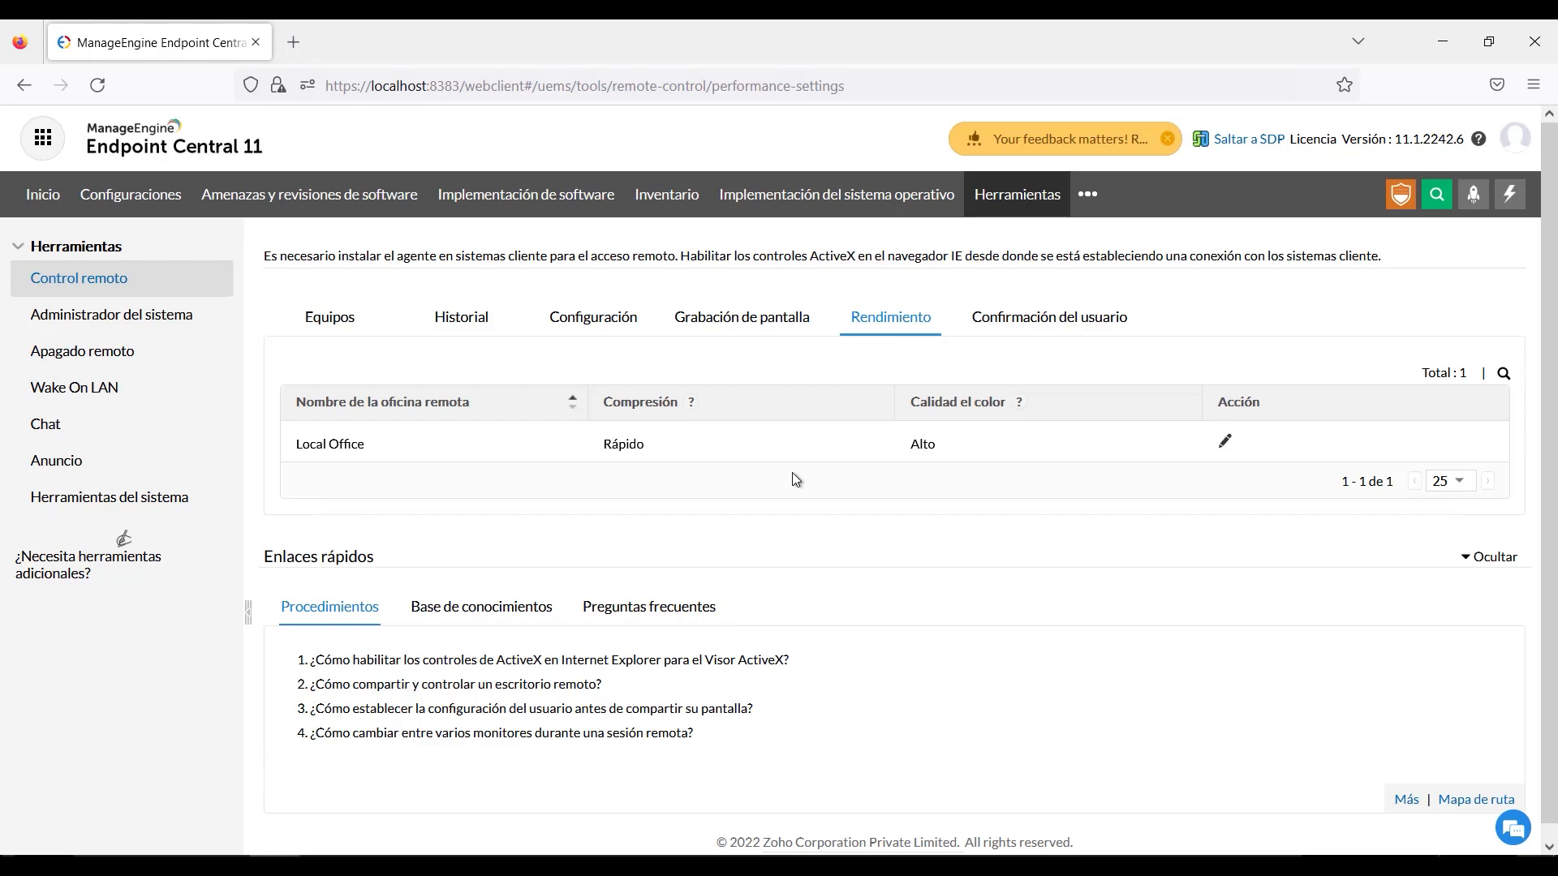
pyautogui.click(1045, 318)
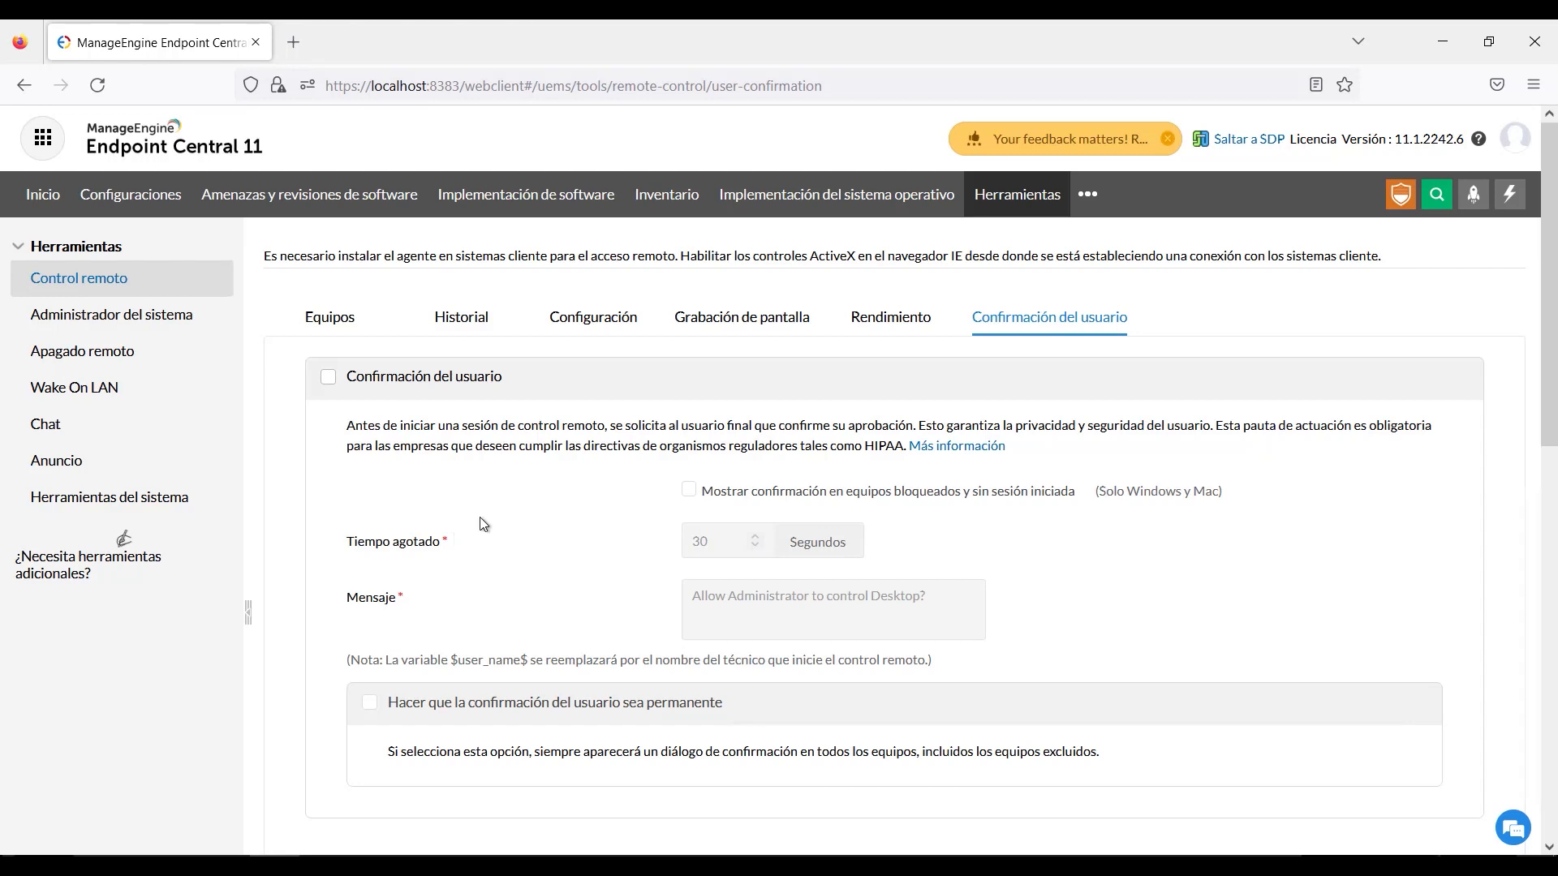
pyautogui.moveTo(866, 448); pyautogui.dragTo(907, 449)
# Start a remote control session with the computer WINCLIPROD01, giving a reason for the connection.
pyautogui.click(331, 323)
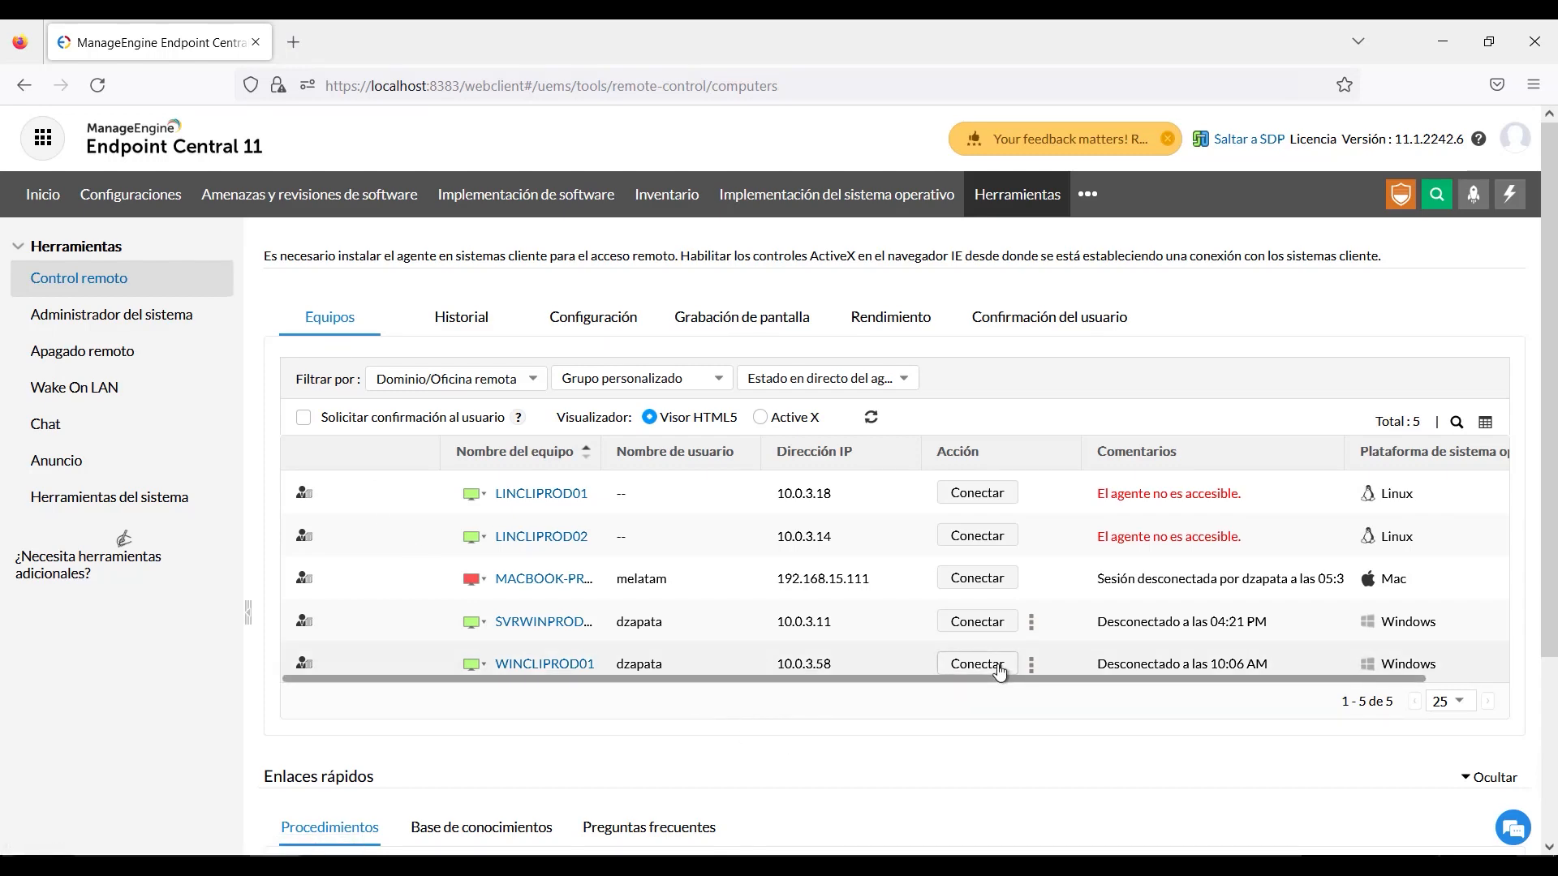
pyautogui.click(997, 670)
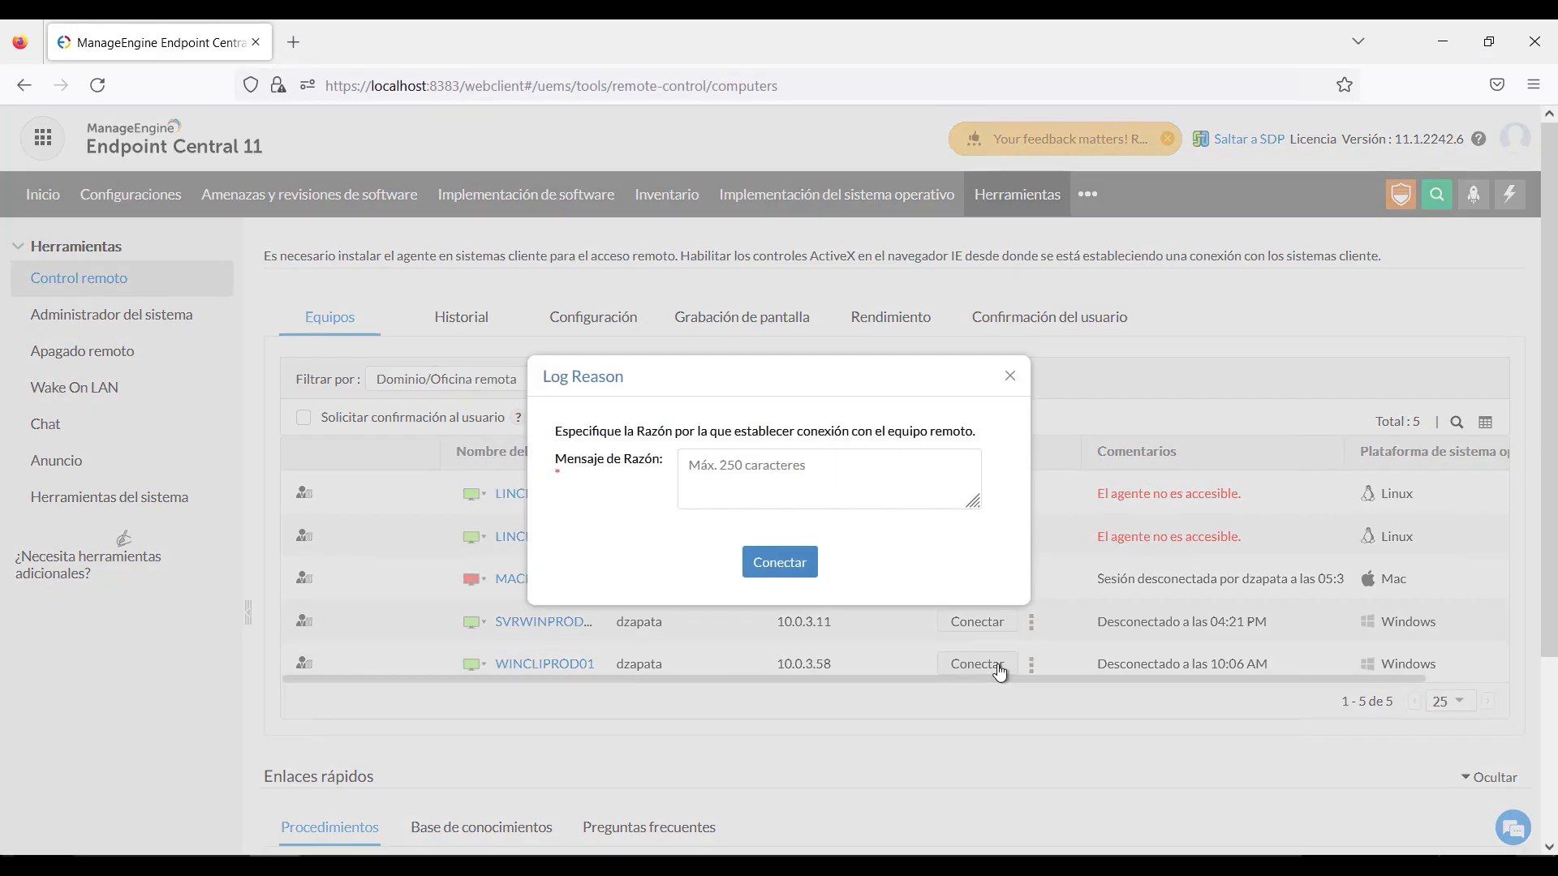
pyautogui.click(845, 492)
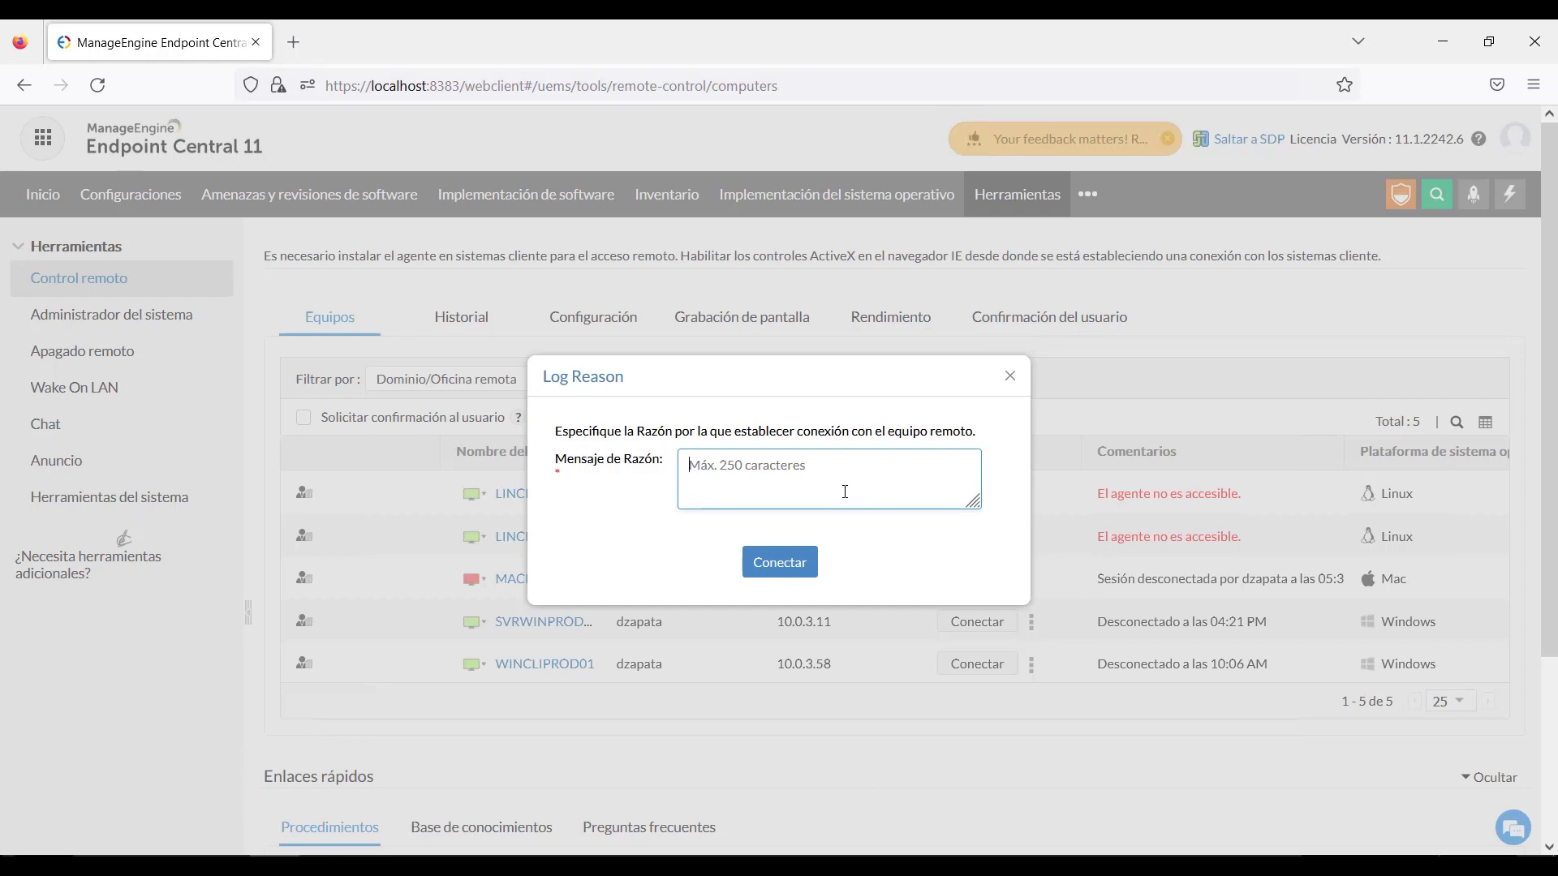
pyautogui.click(780, 562)
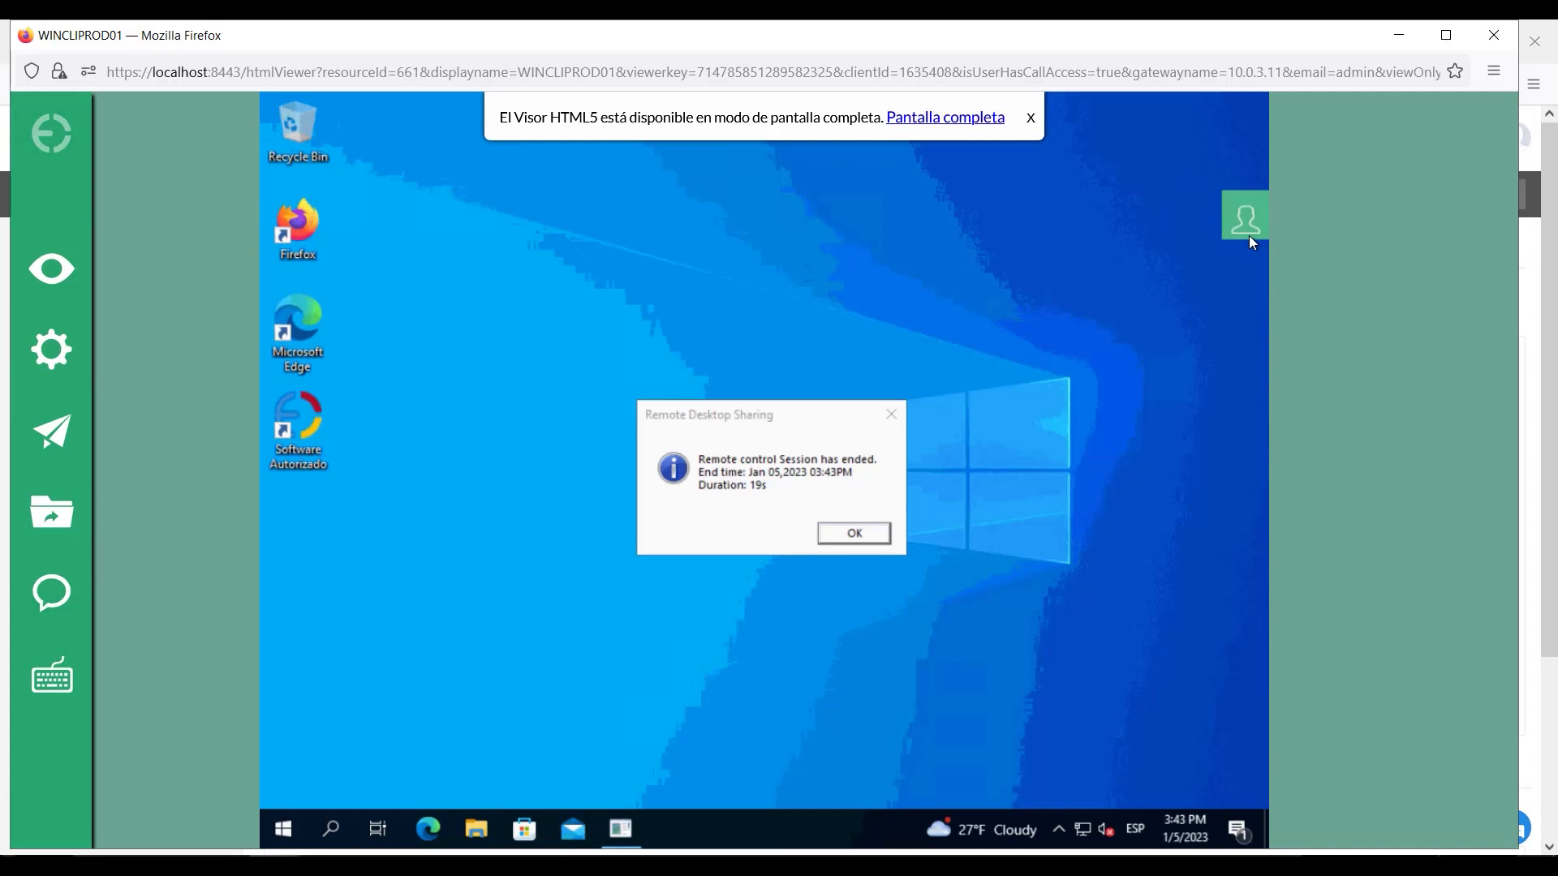
# Maximize the remote viewer window and dismiss the session-ended message and the full-screen notice.
pyautogui.click(1451, 37)
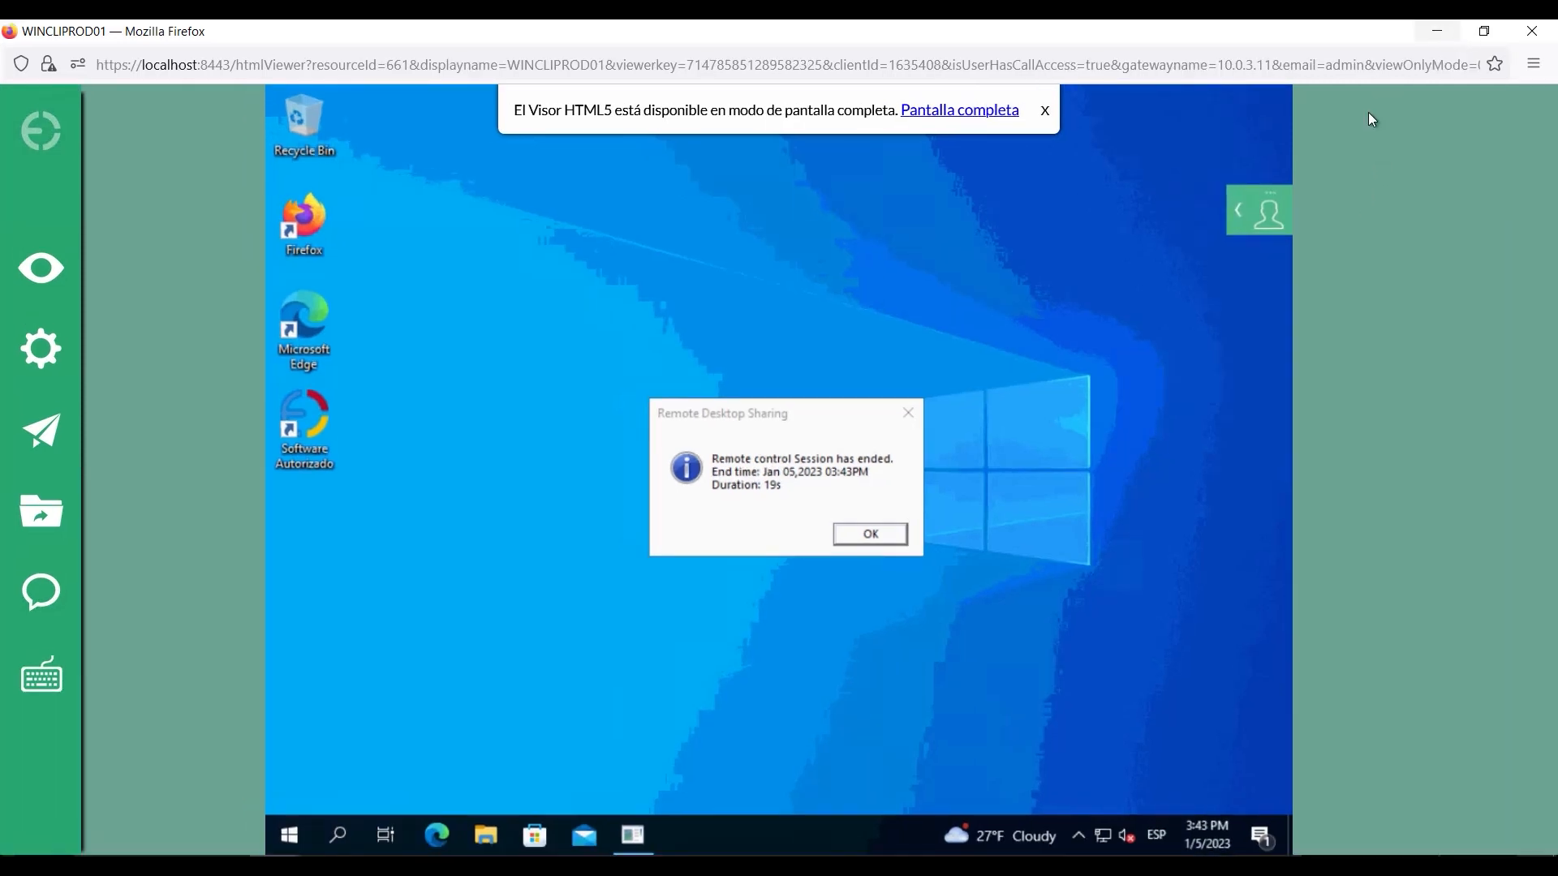
pyautogui.click(860, 535)
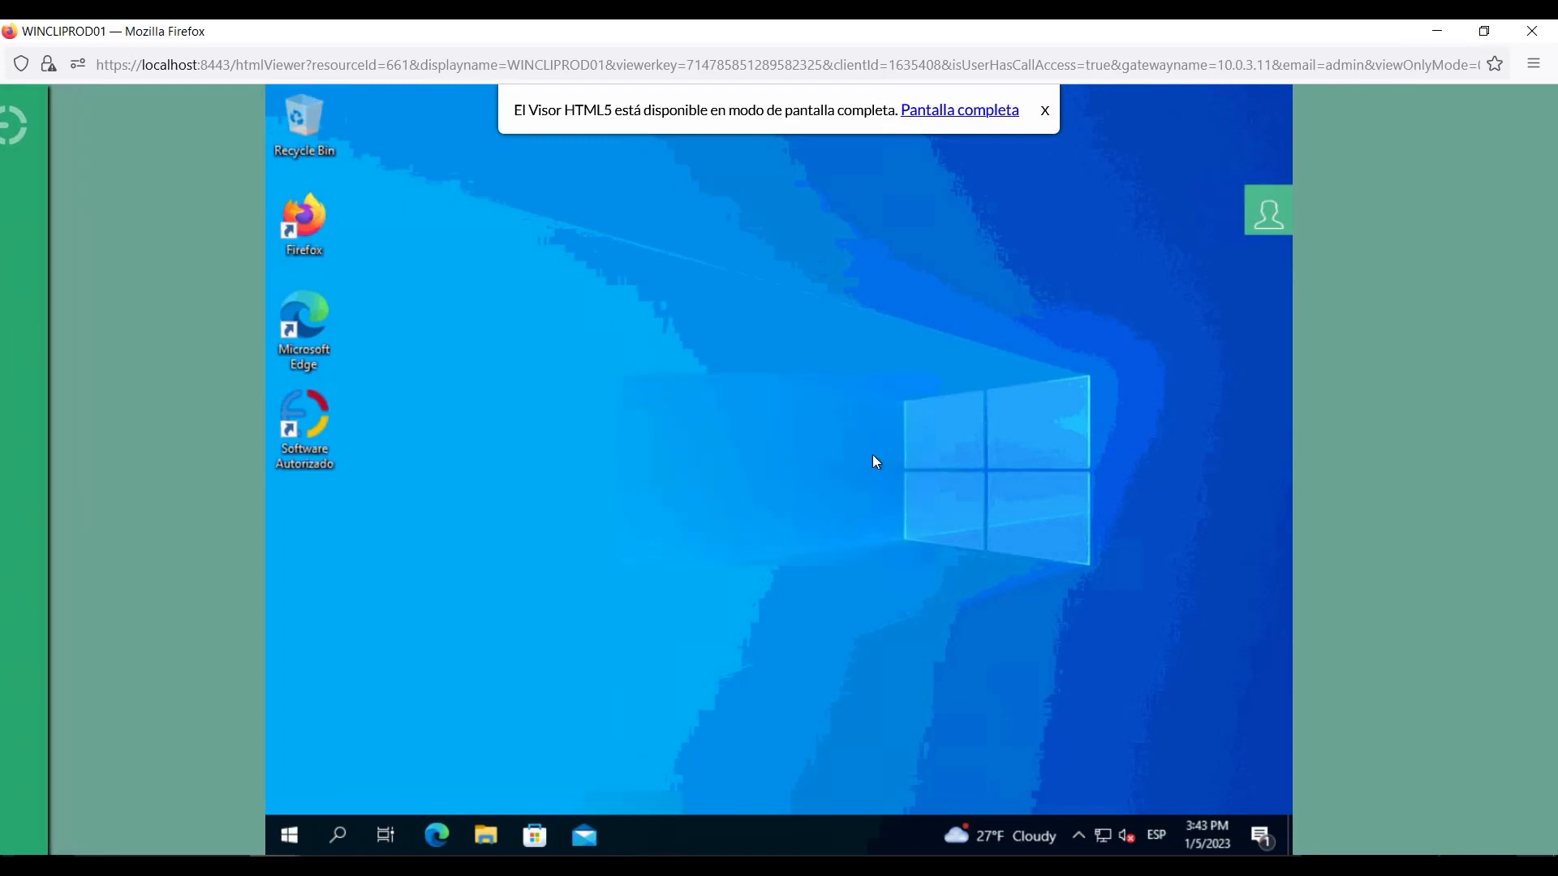
pyautogui.click(1046, 112)
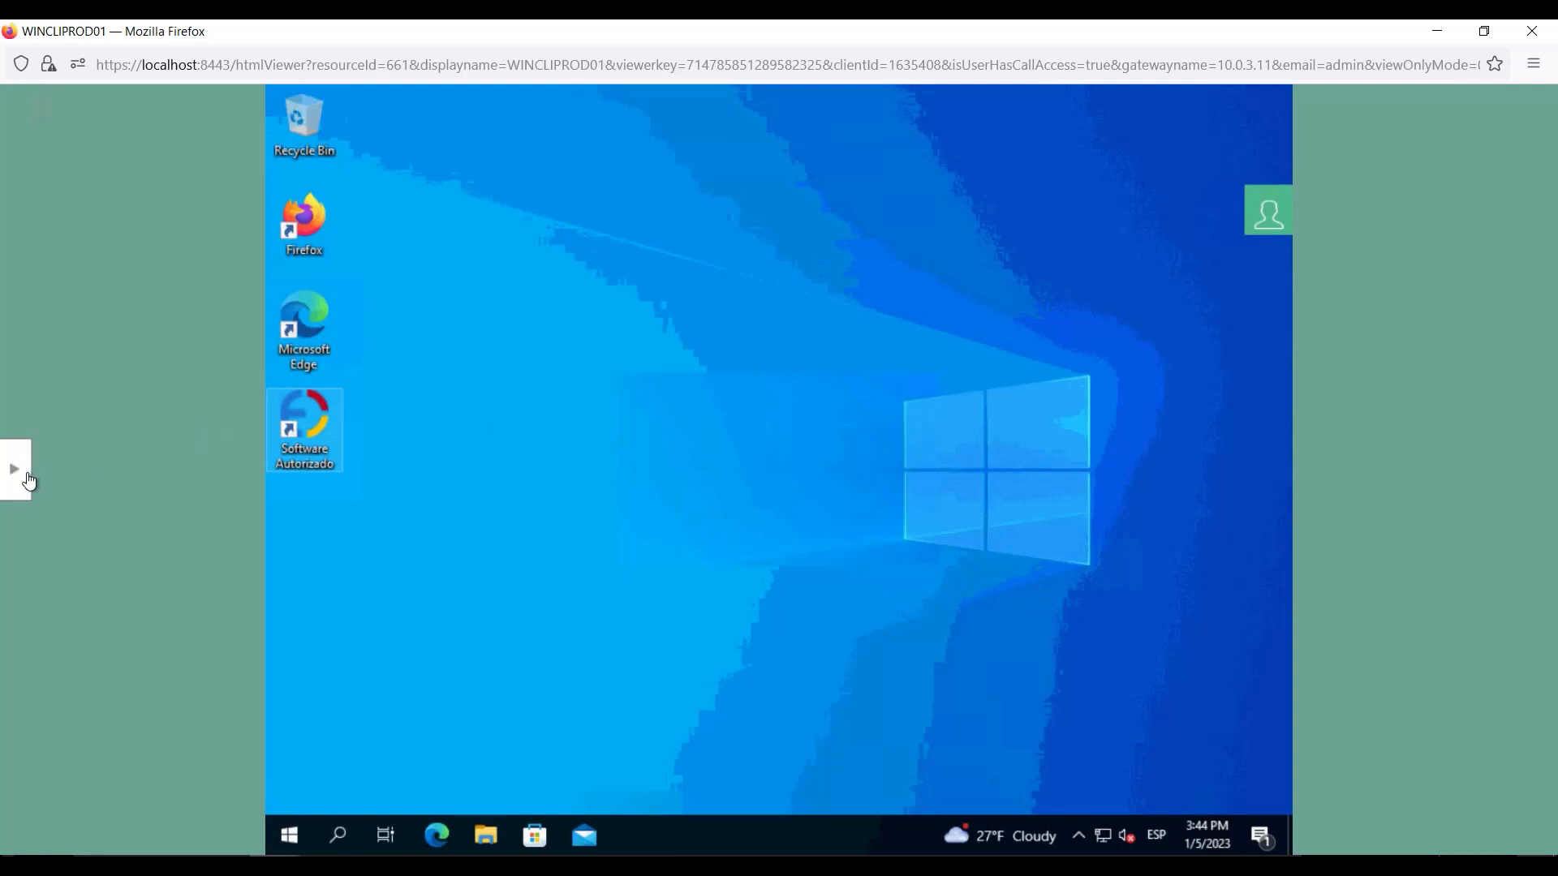
# Reveal the viewer's session tools and refresh the remote desktop view.
pyautogui.click(28, 481)
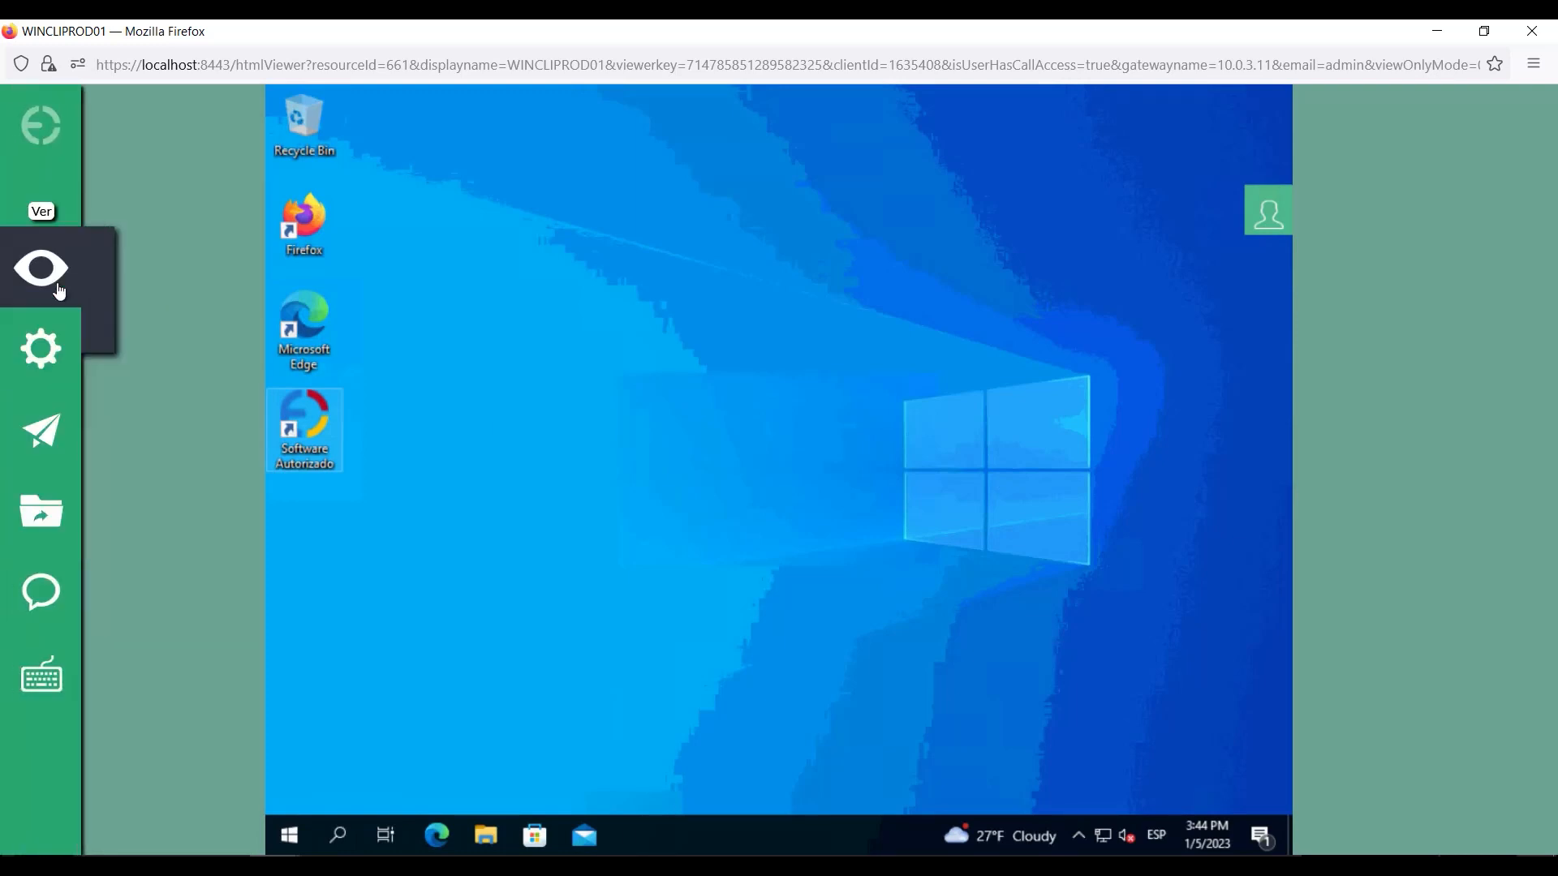
pyautogui.click(59, 290)
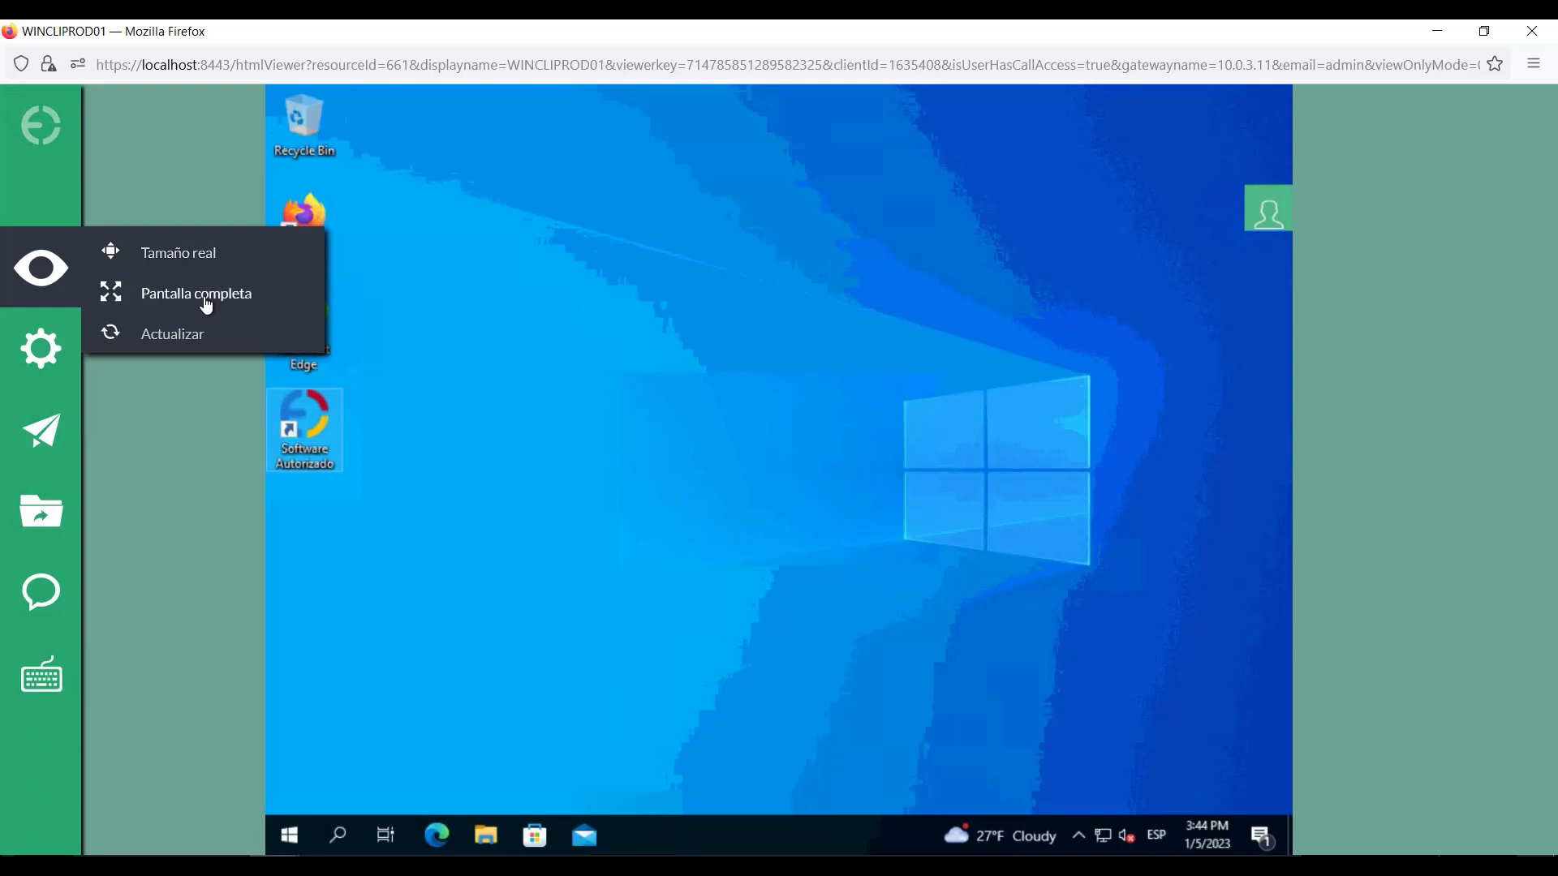
pyautogui.click(160, 342)
# Check the remote session's Performance Statistics and close them.
pyautogui.click(67, 346)
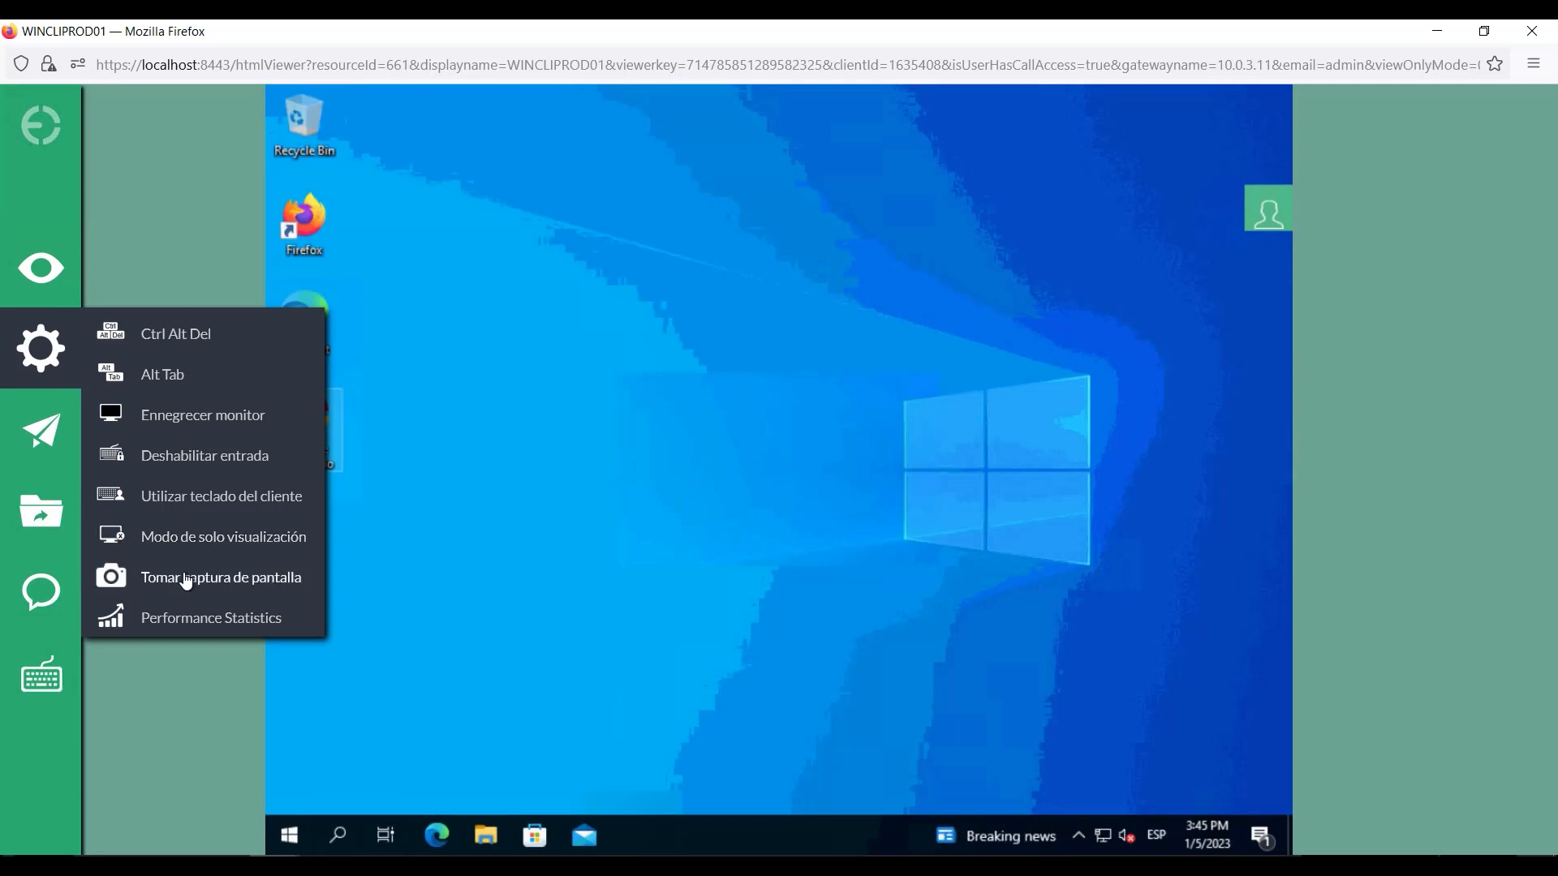
pyautogui.click(191, 625)
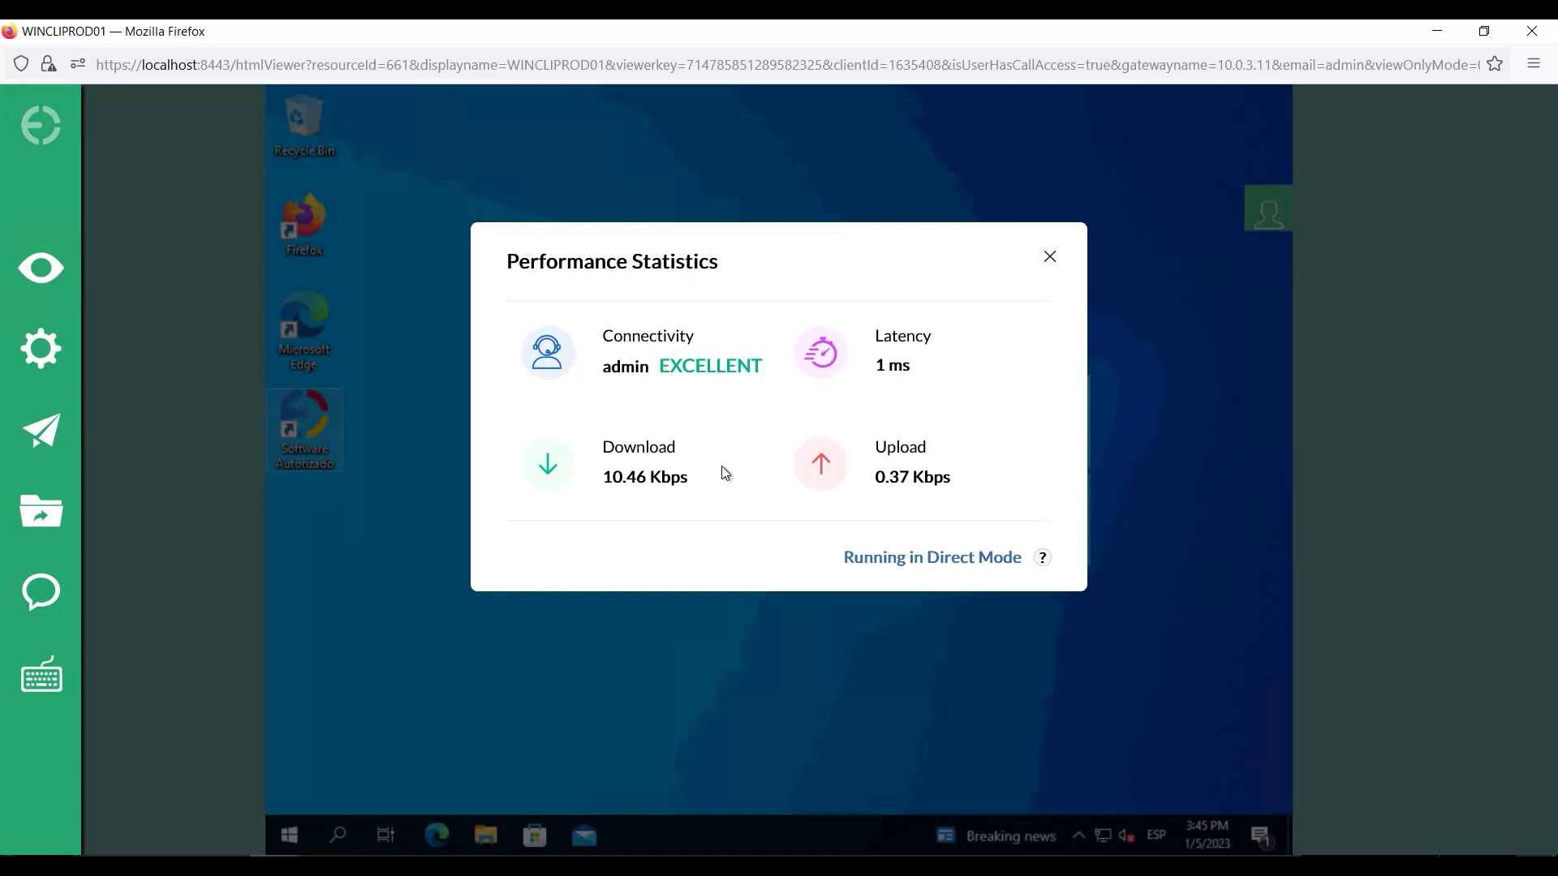
pyautogui.click(1050, 256)
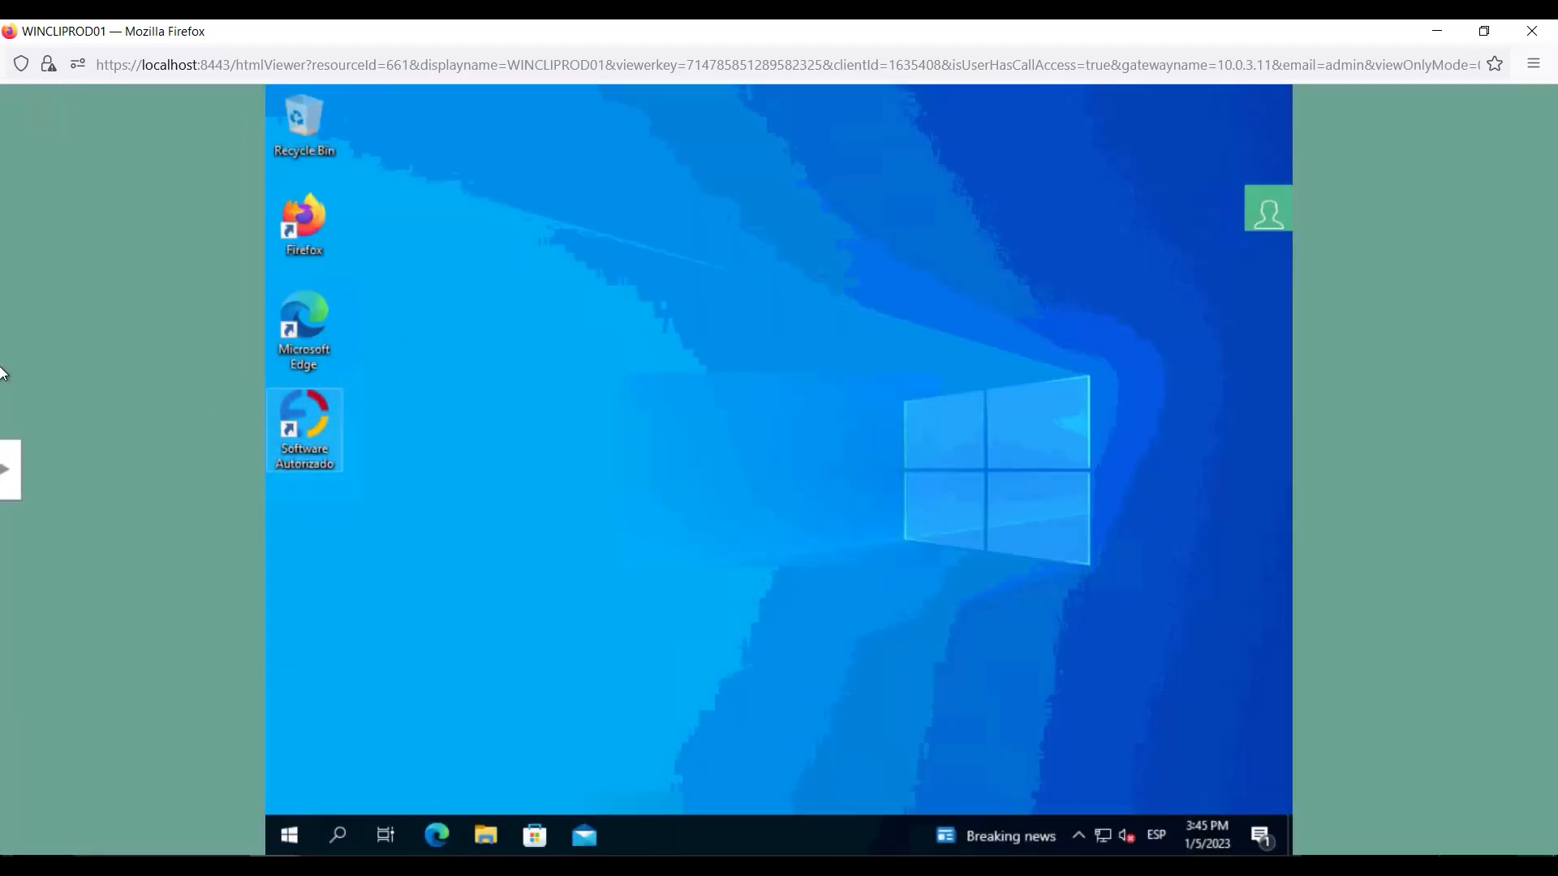
# Check which Run As accounts are offered for quick launch, and launch Computer Management on the remote computer as System User.
pyautogui.click(20, 464)
pyautogui.click(49, 434)
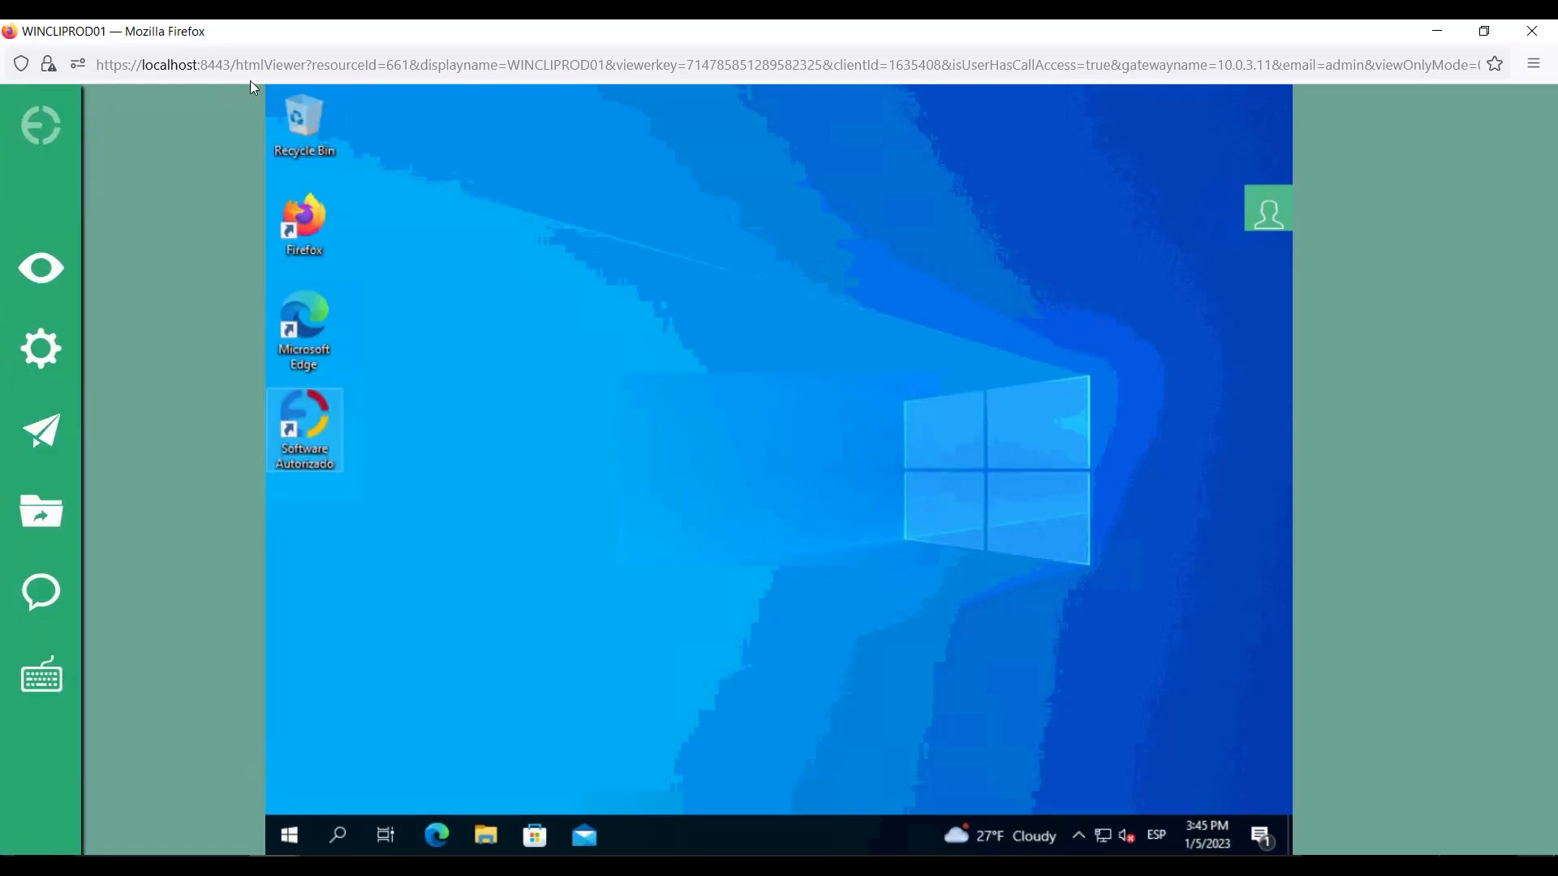
pyautogui.click(47, 440)
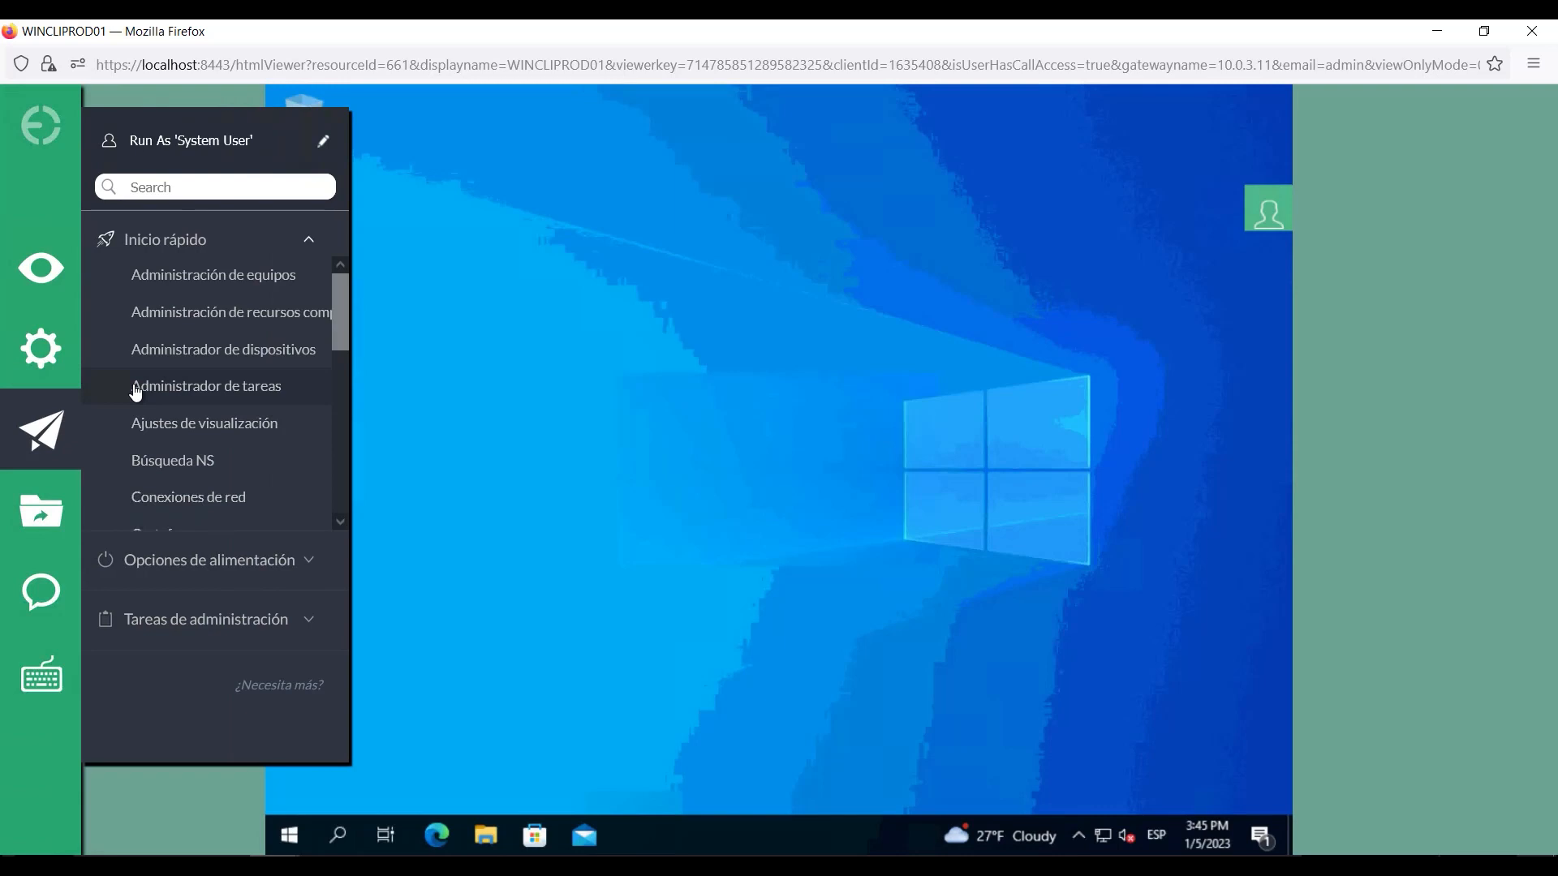
pyautogui.click(322, 144)
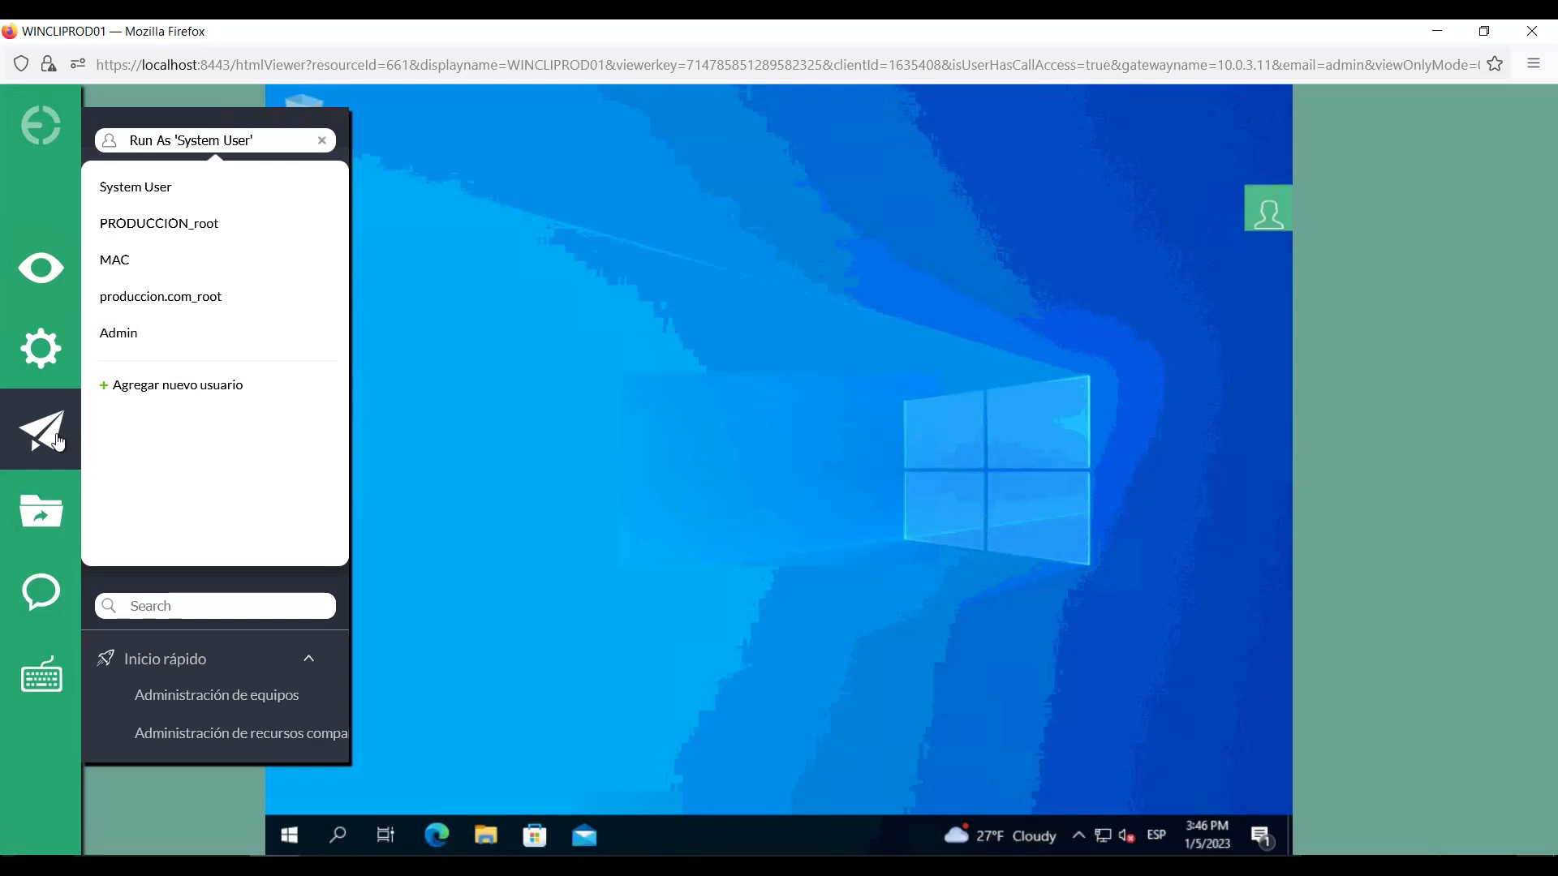
pyautogui.click(322, 141)
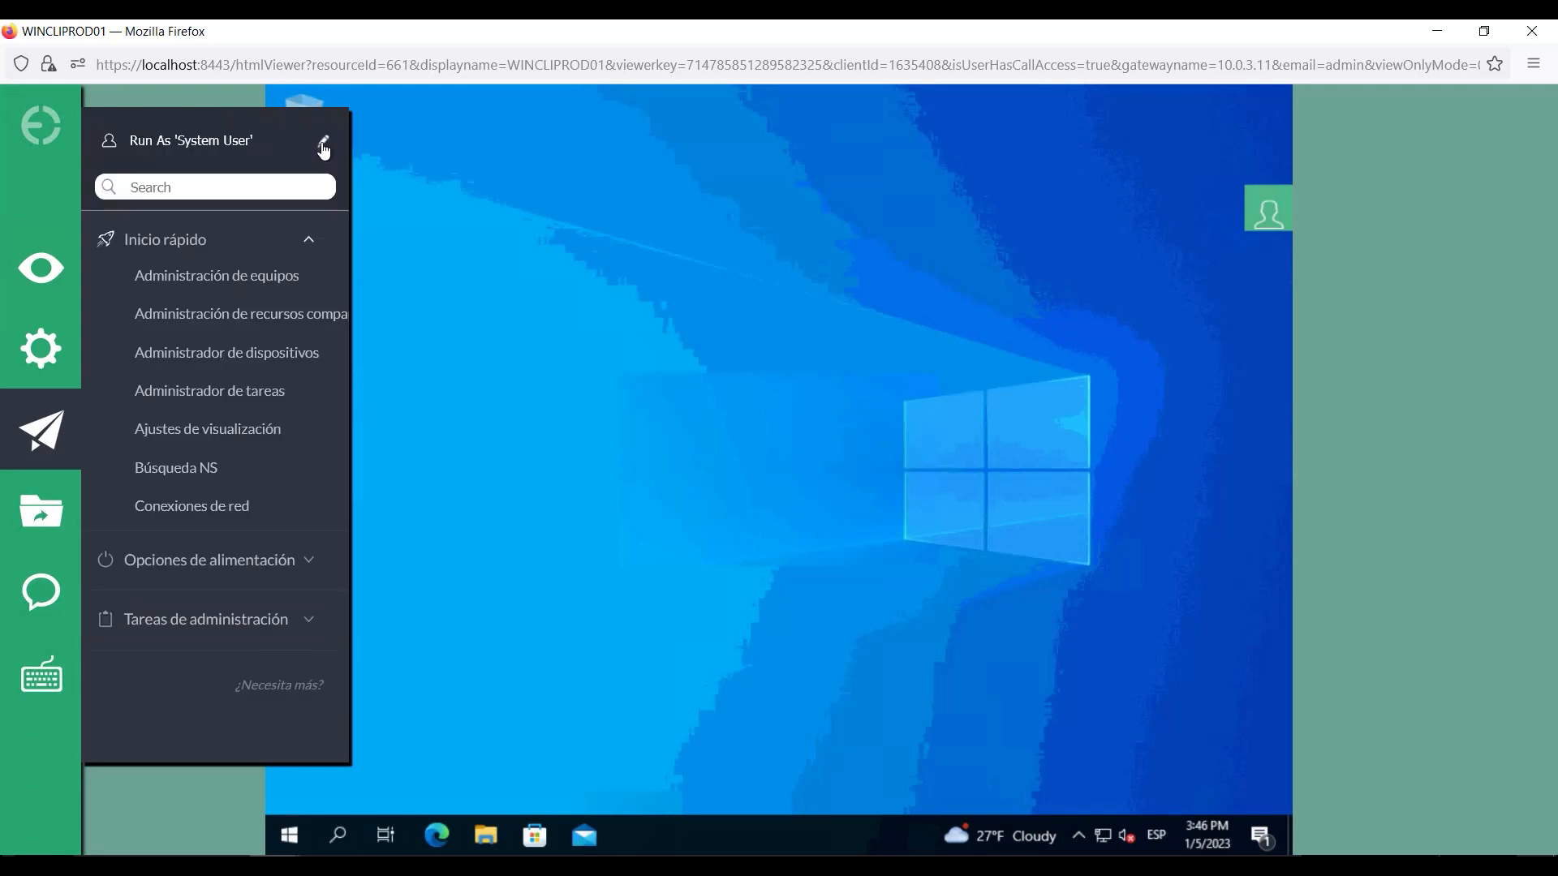
pyautogui.click(224, 284)
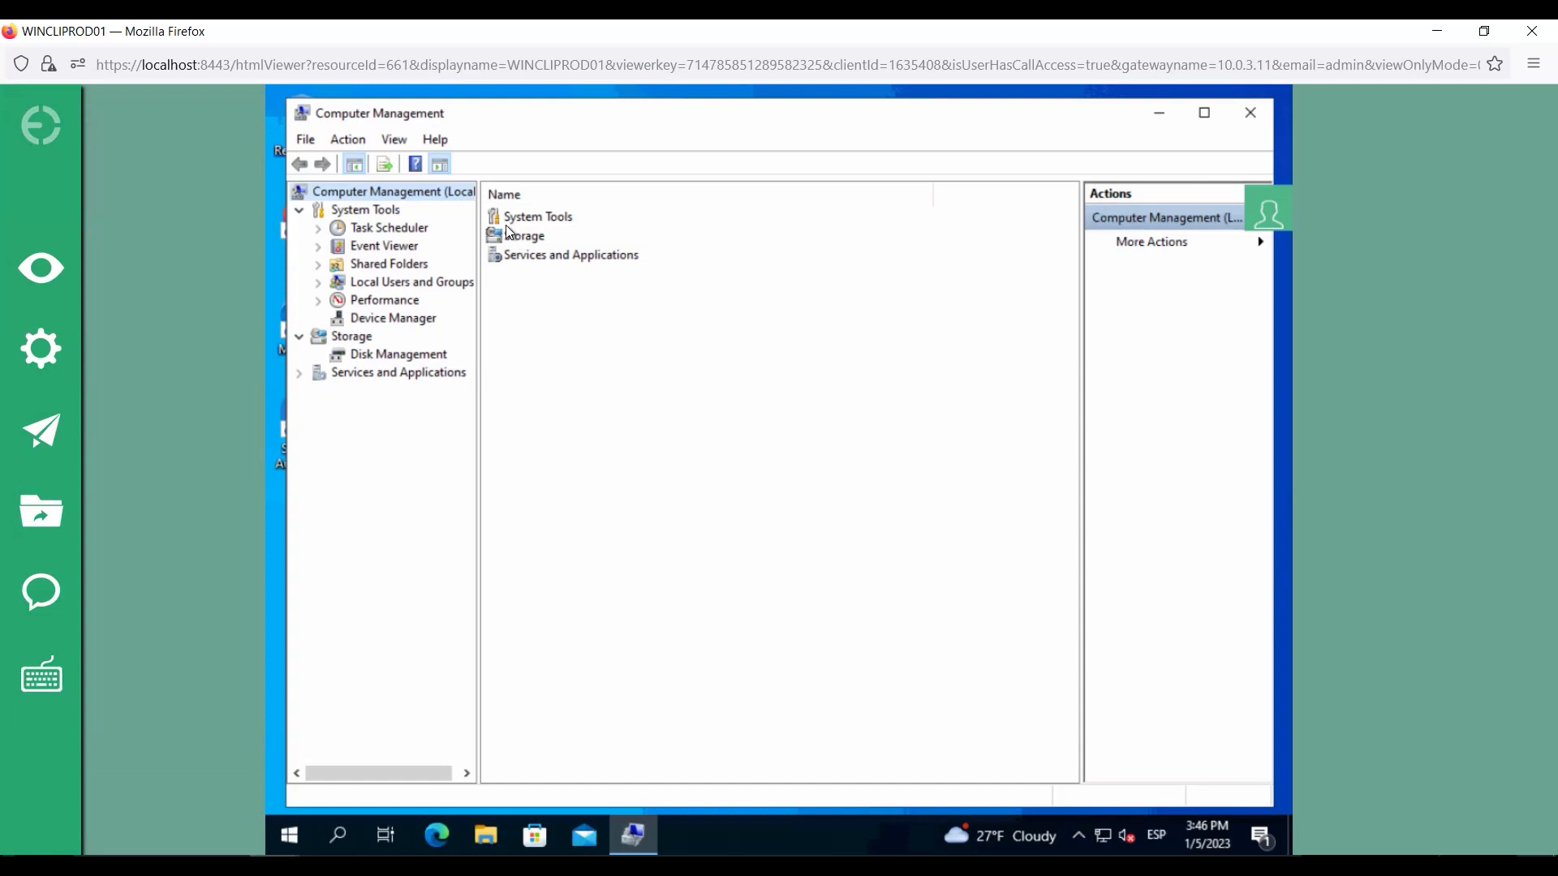
# Launch Task Manager on the remote computer from the quick-launch tools and expand it to show more details.
pyautogui.click(44, 453)
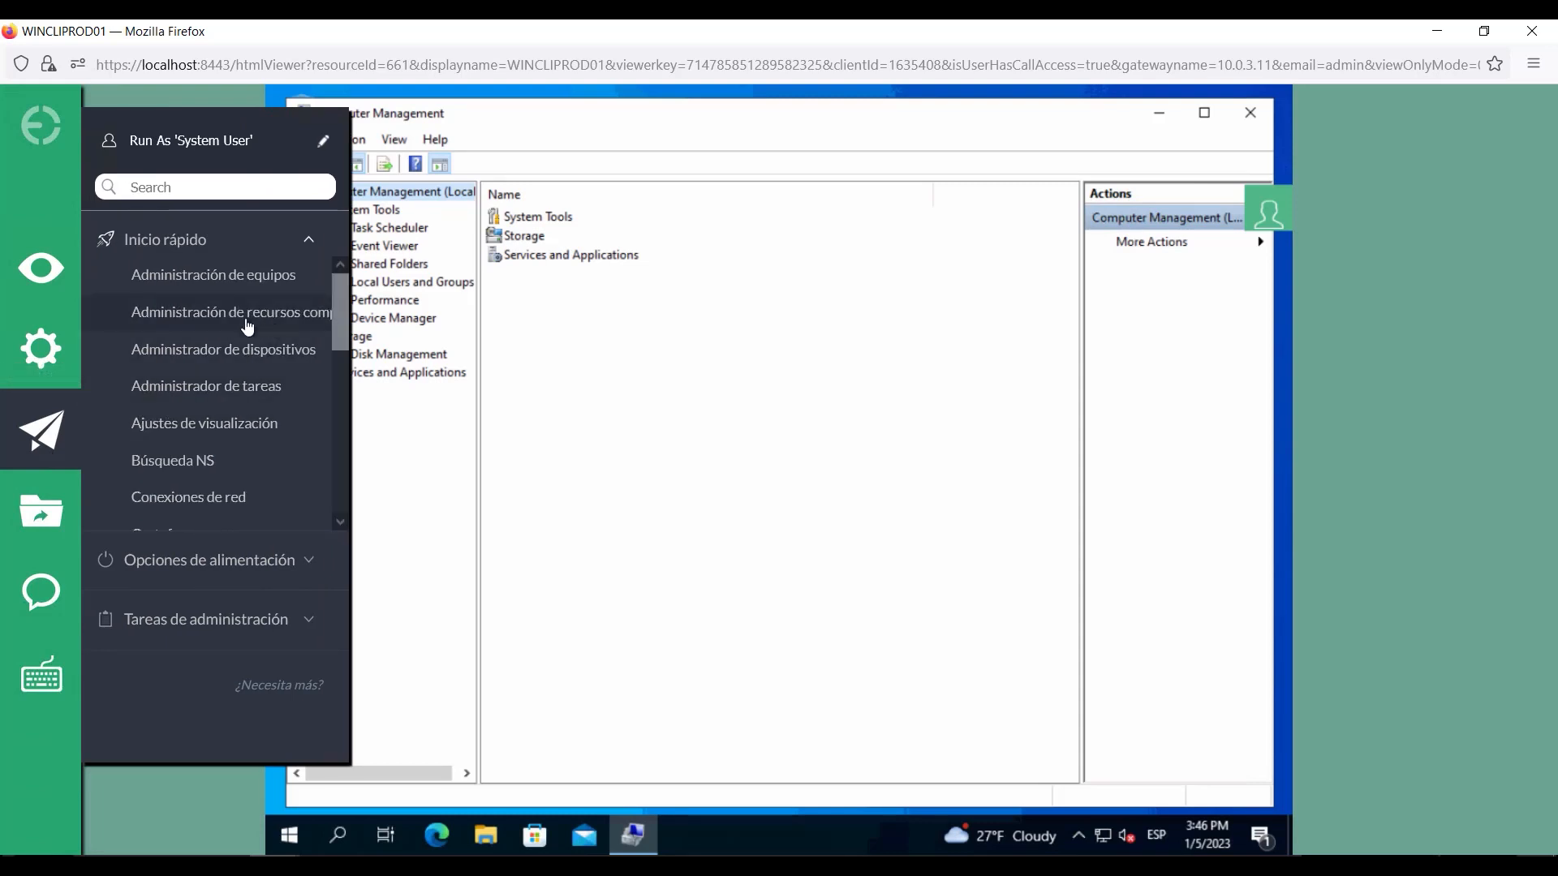
pyautogui.click(245, 390)
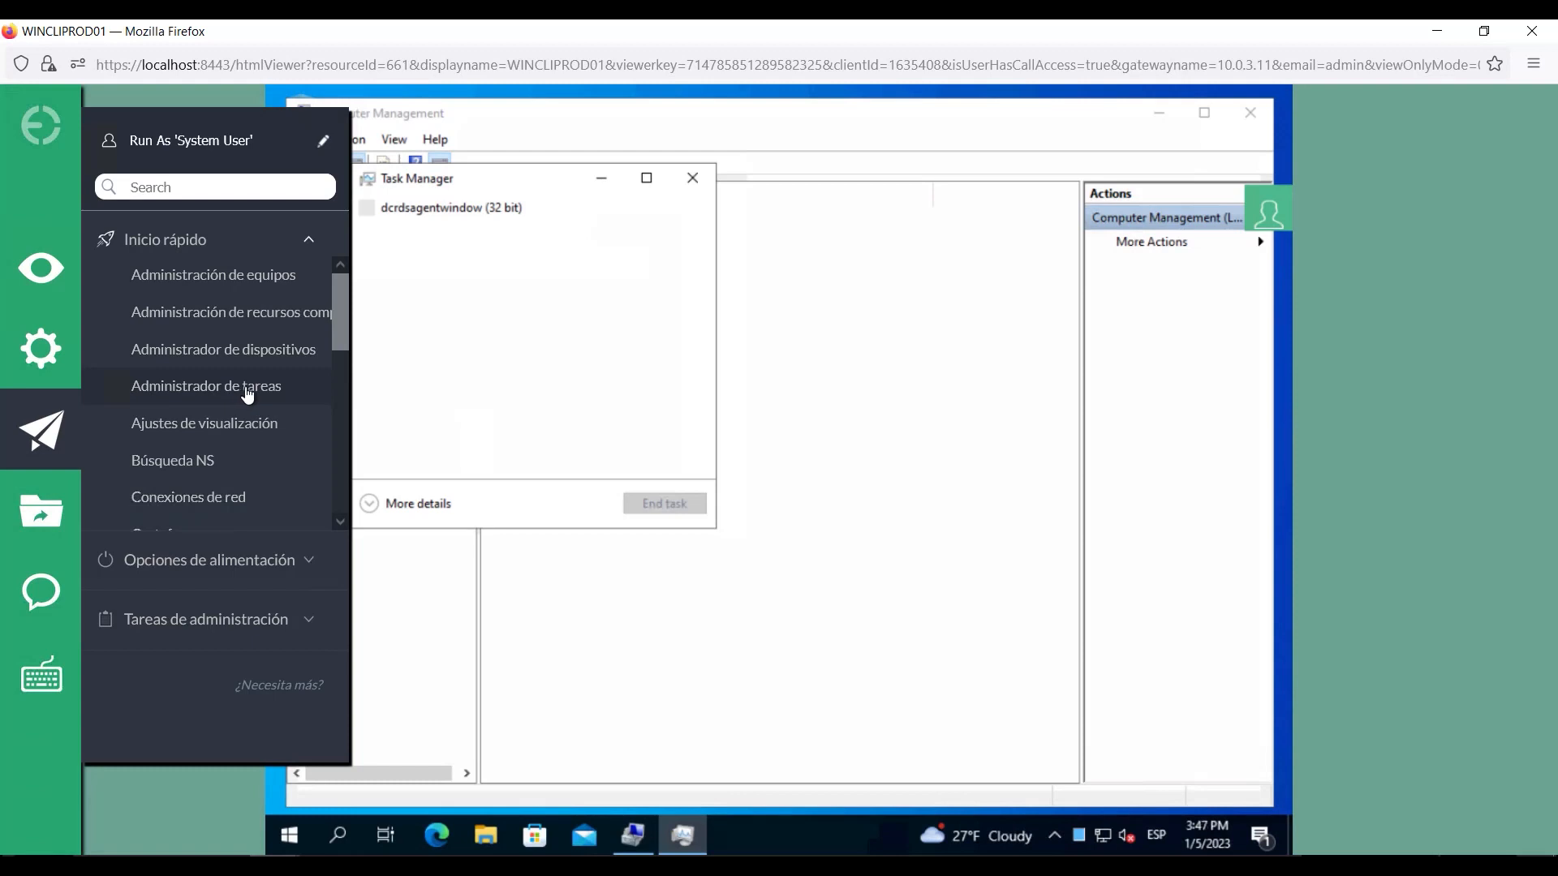
pyautogui.click(406, 503)
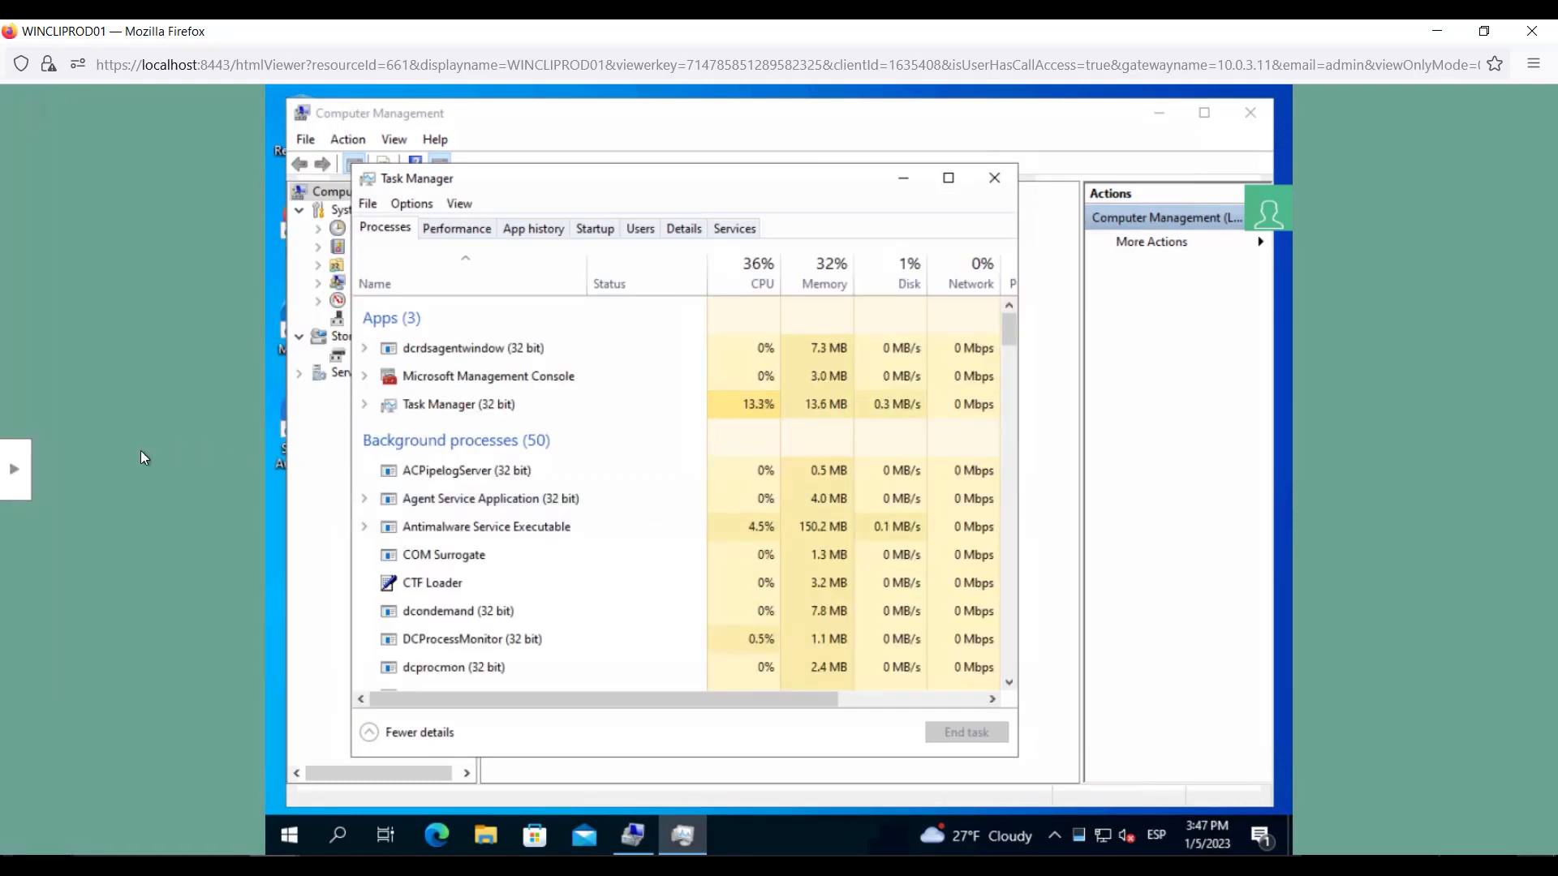
# Review the power options and the administration tasks available for the remote computer.
pyautogui.click(18, 478)
pyautogui.click(43, 439)
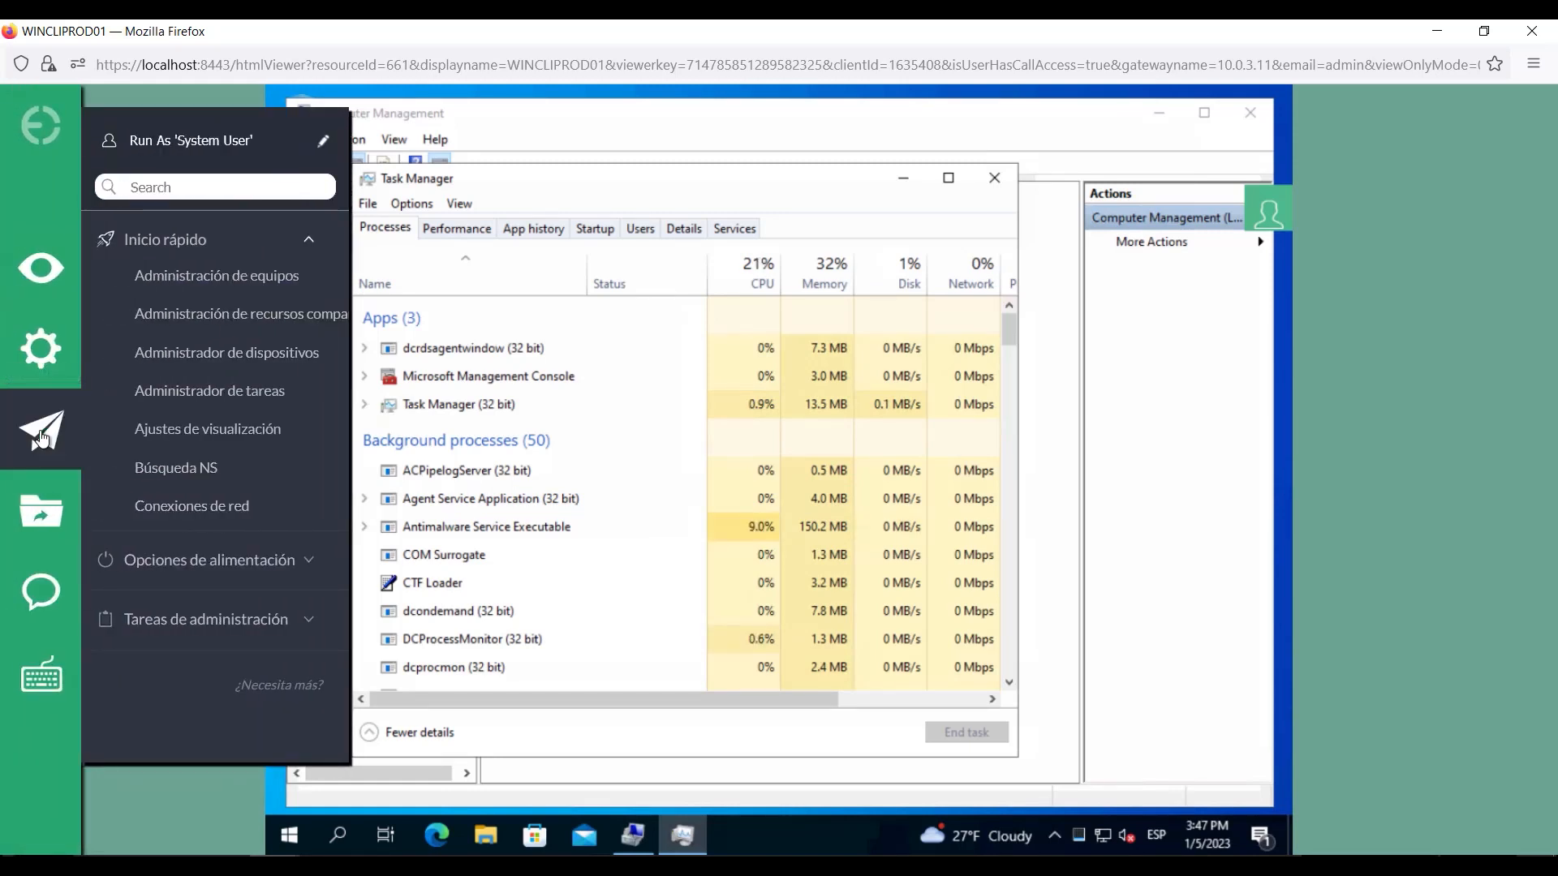
pyautogui.click(236, 568)
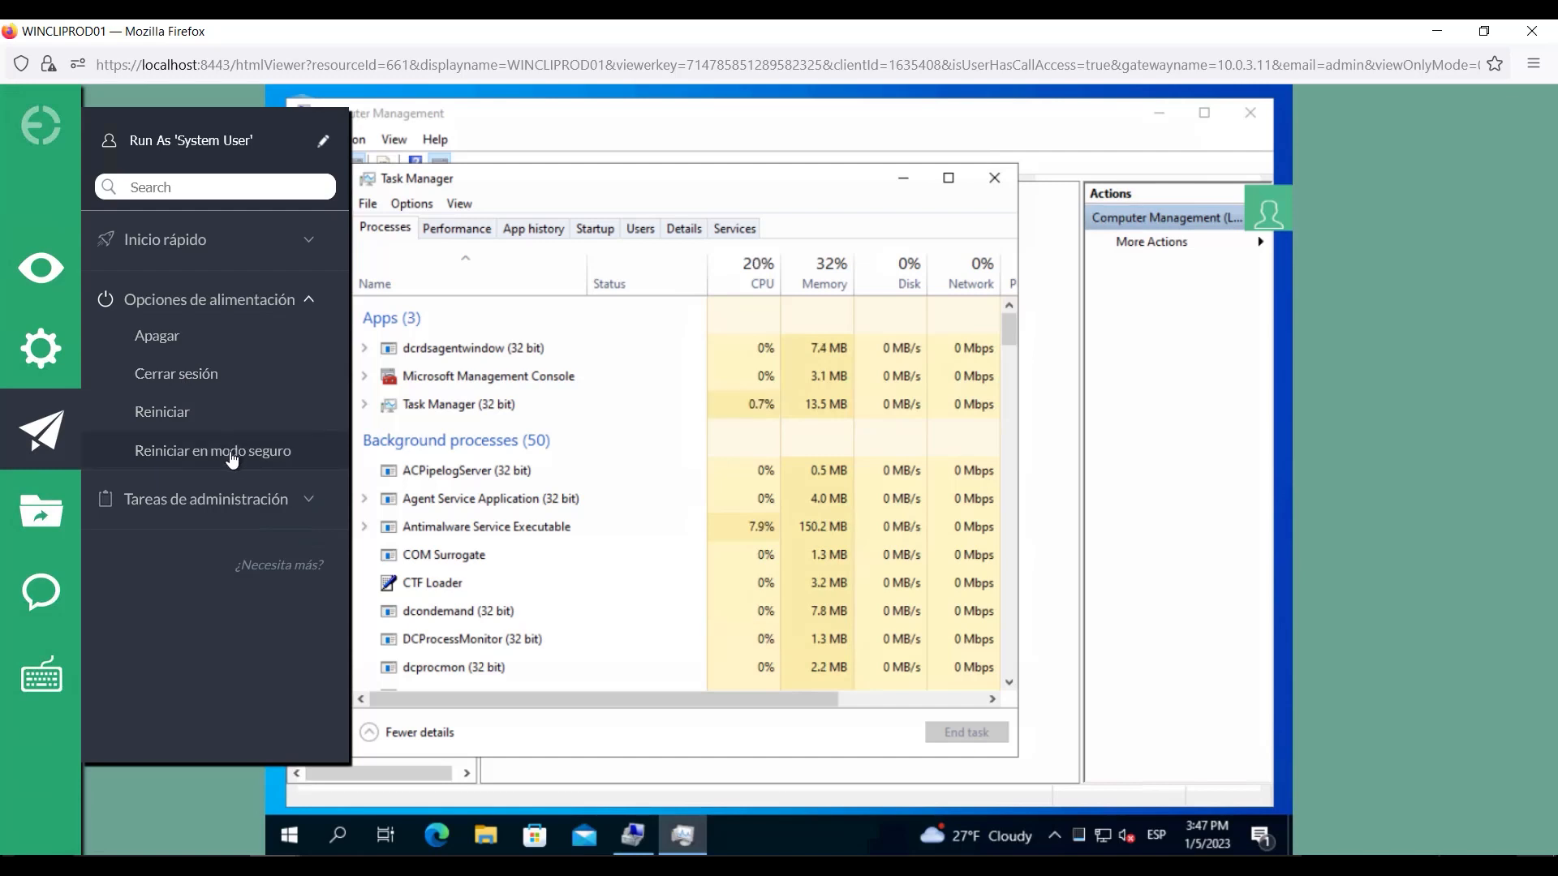
pyautogui.click(227, 501)
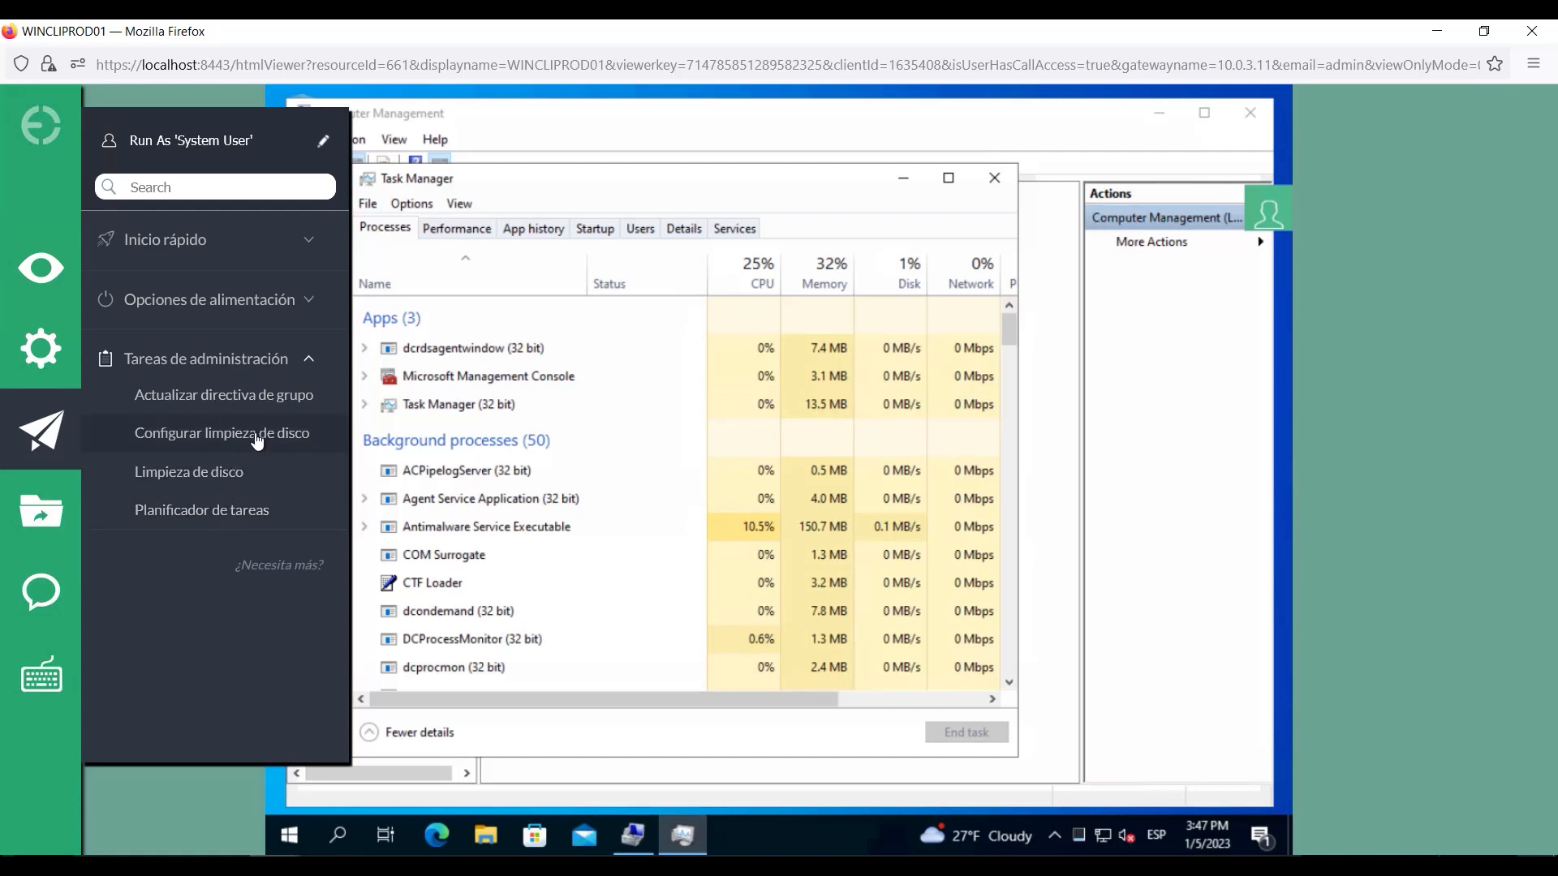
# Run the group policy update on the remote computer from its administration tasks.
pyautogui.click(265, 396)
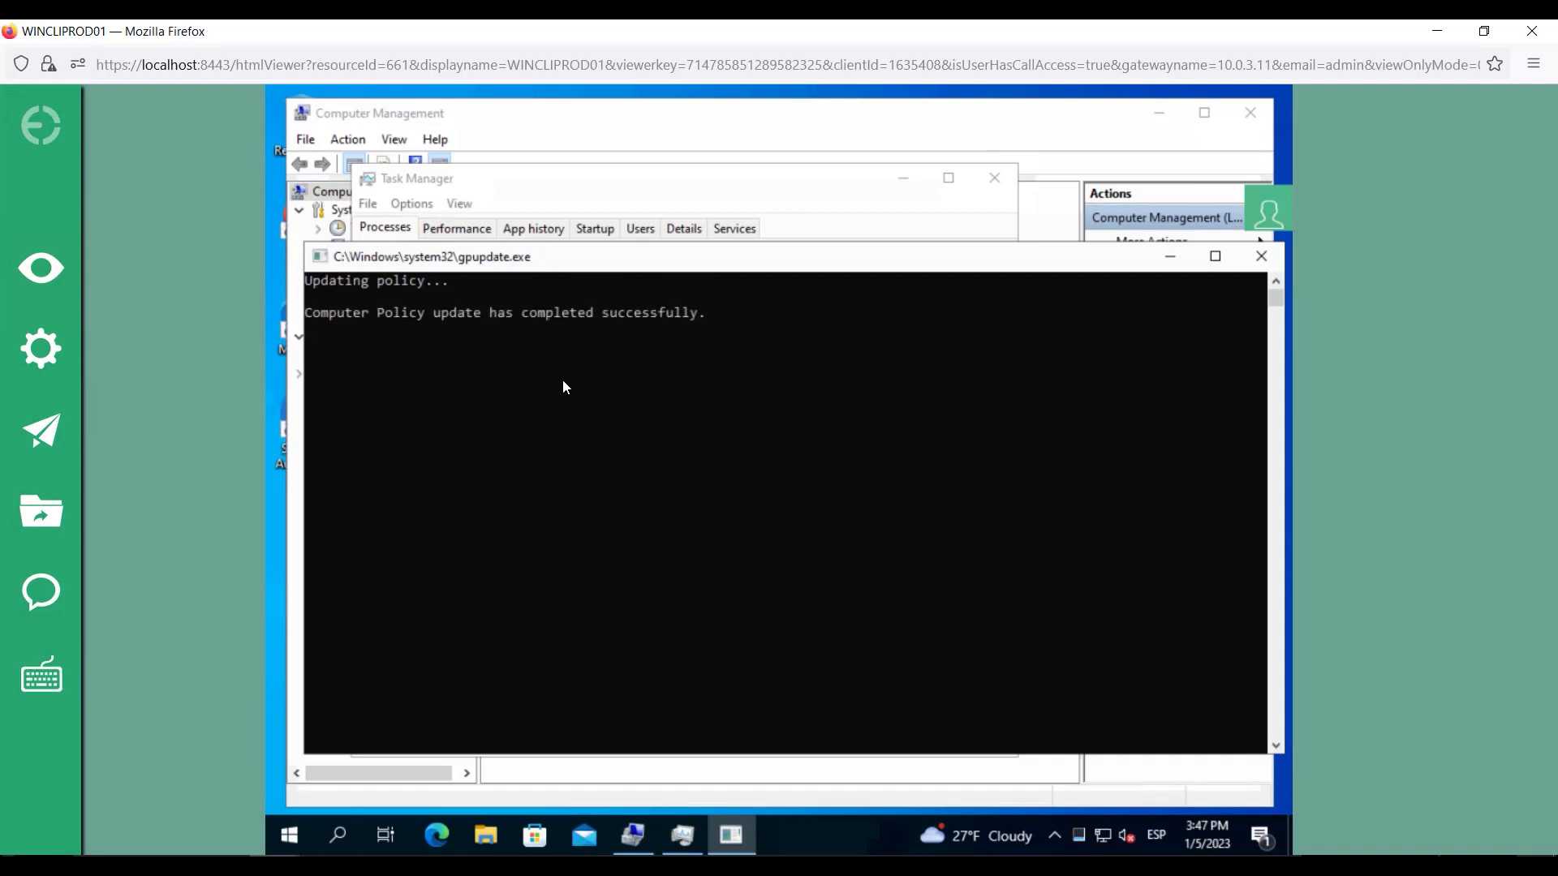
pyautogui.click(45, 437)
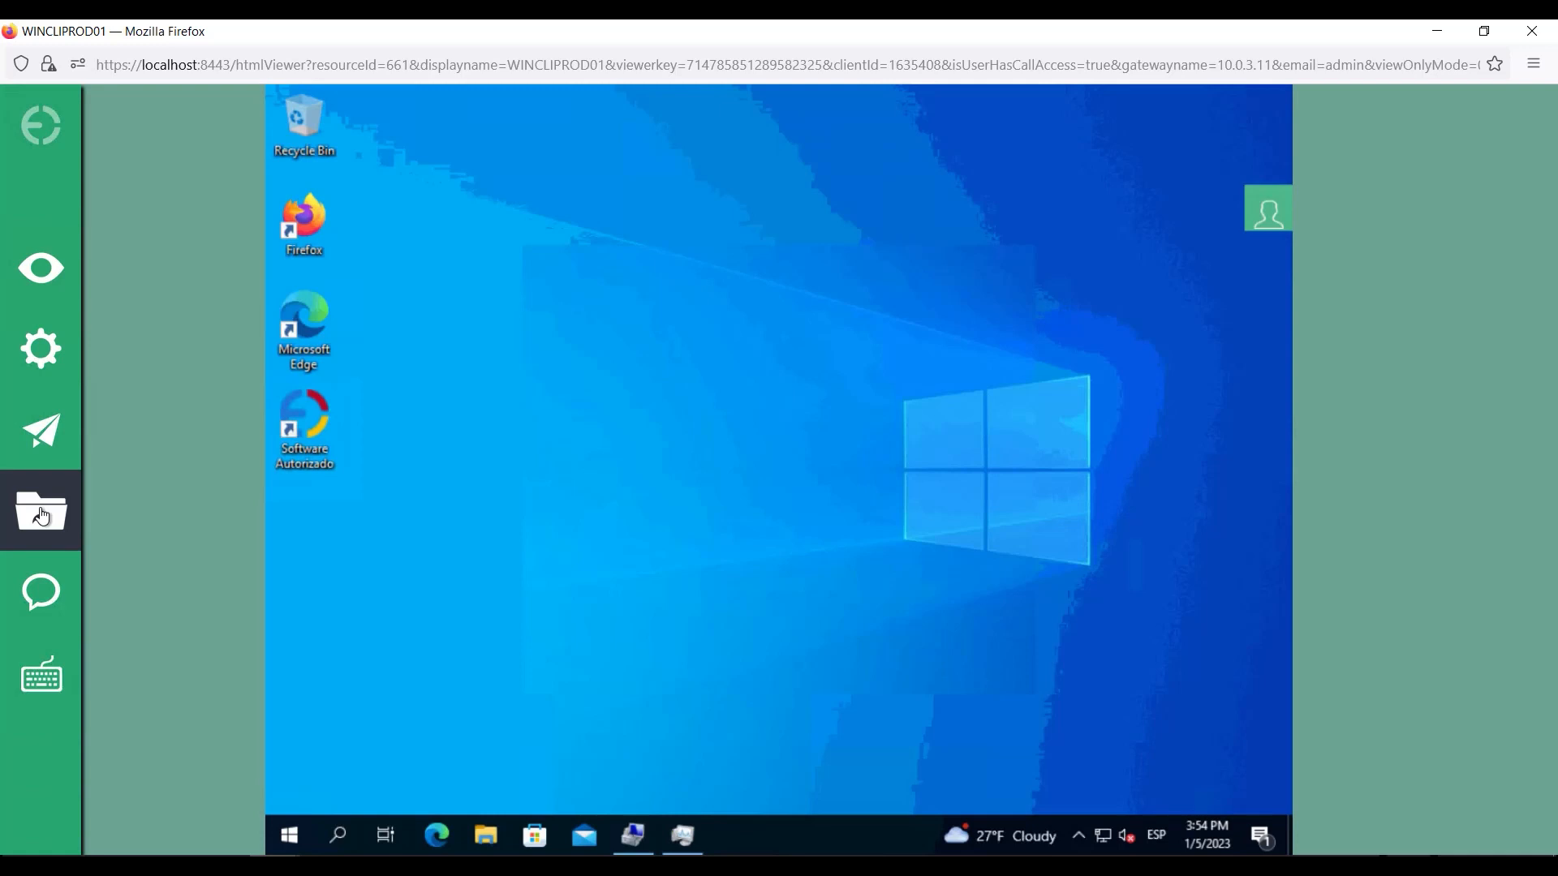
# Start a text chat with the remote computer's user and send the message "Hola".
pyautogui.click(41, 592)
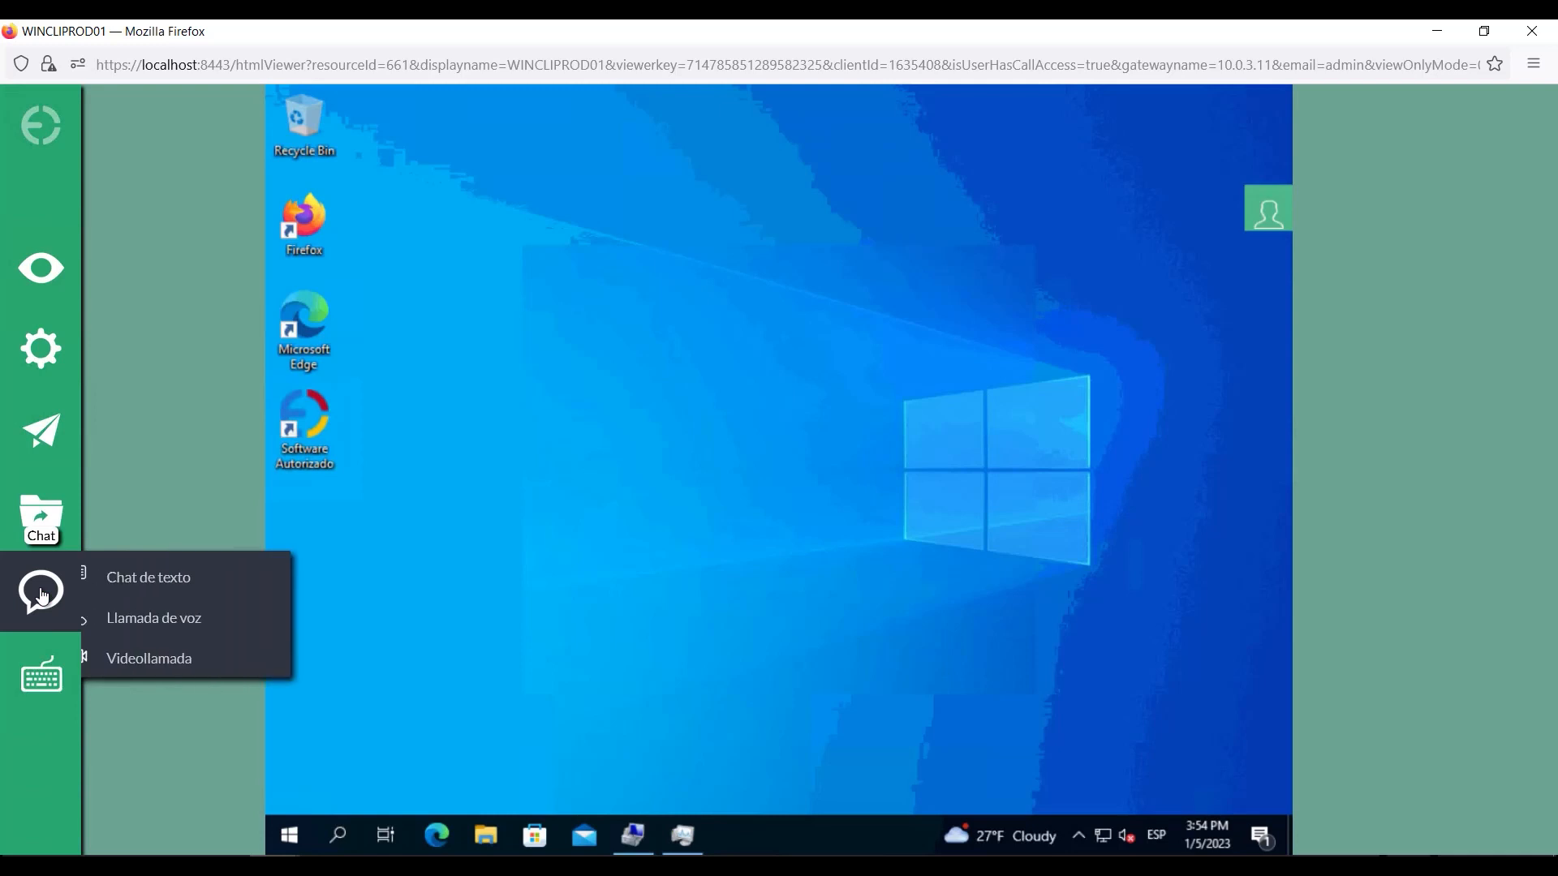
pyautogui.click(202, 581)
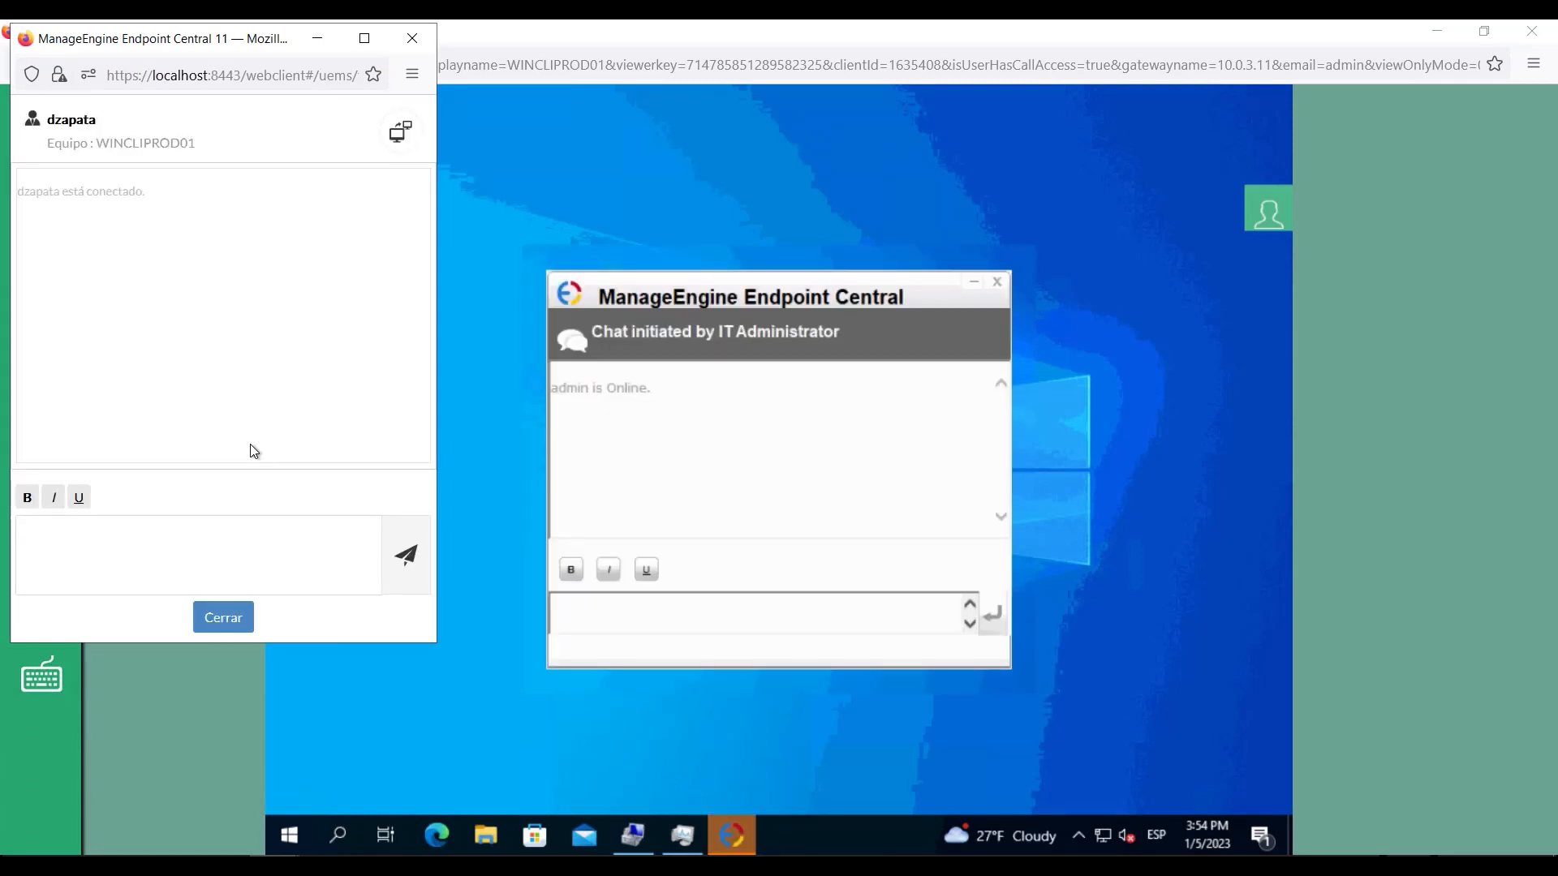
pyautogui.click(227, 543)
pyautogui.write('Hola')
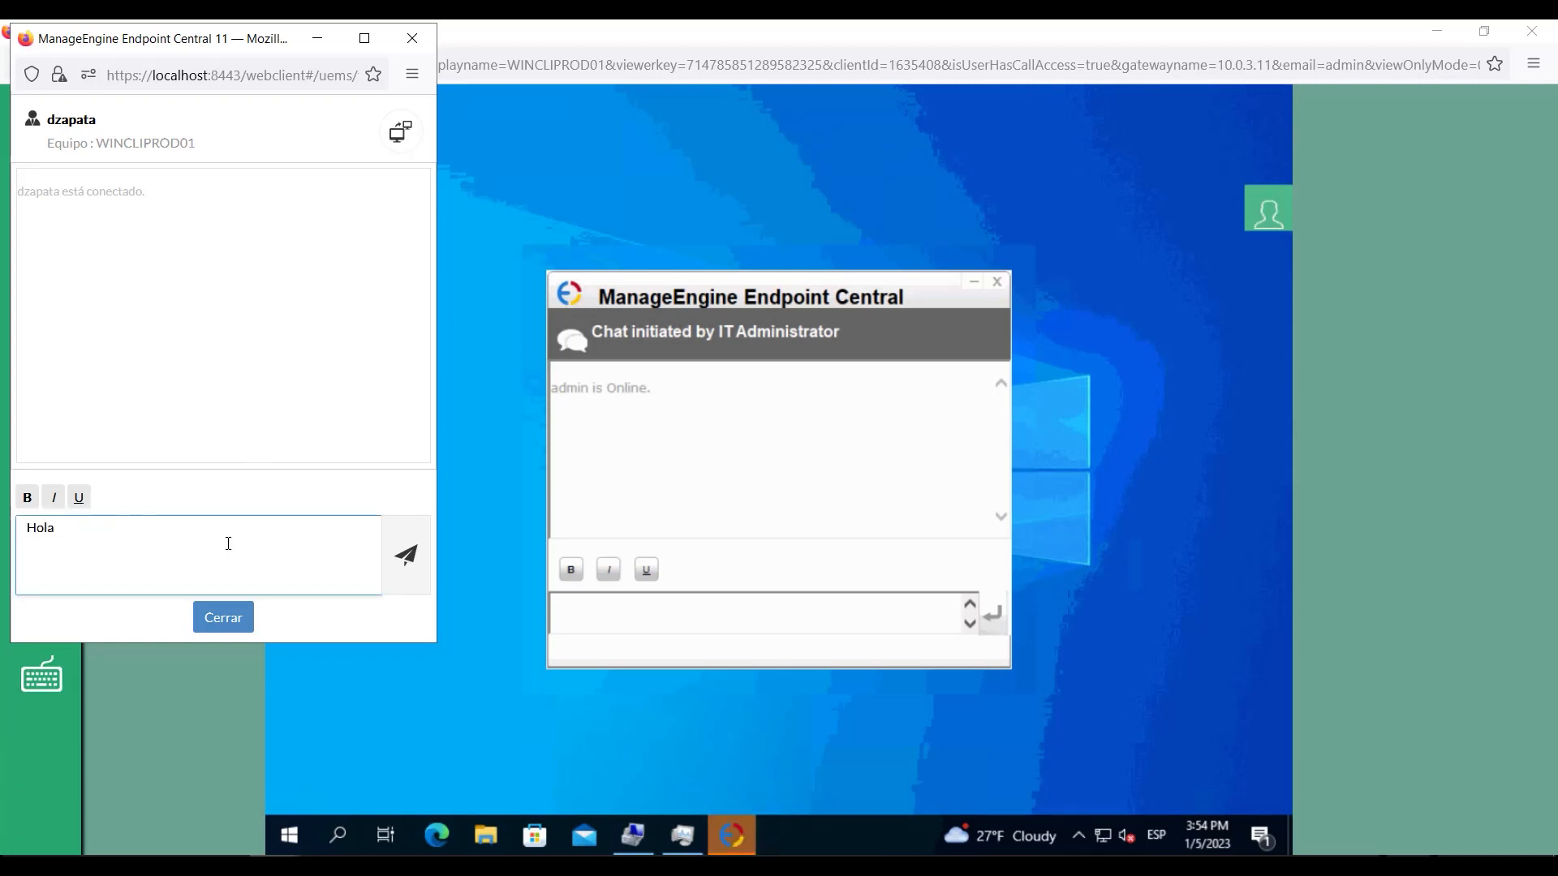
pyautogui.press('Return')
# Reply "Ok" from the remote computer's chat window, check the reply on the administrator's side and close the chat.
pyautogui.click(758, 624)
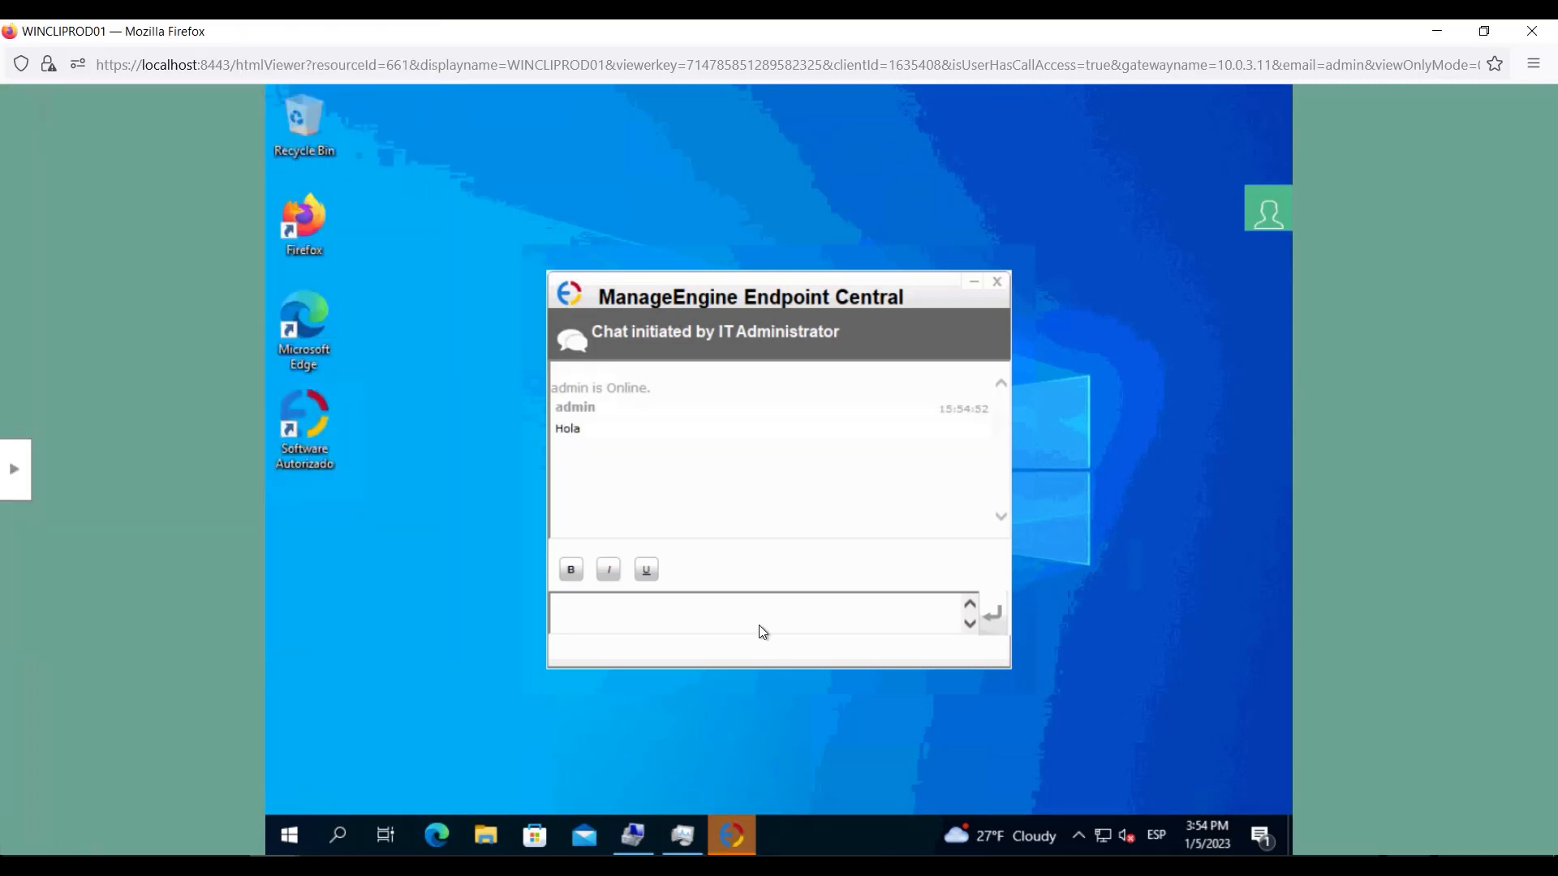
pyautogui.write('Ok')
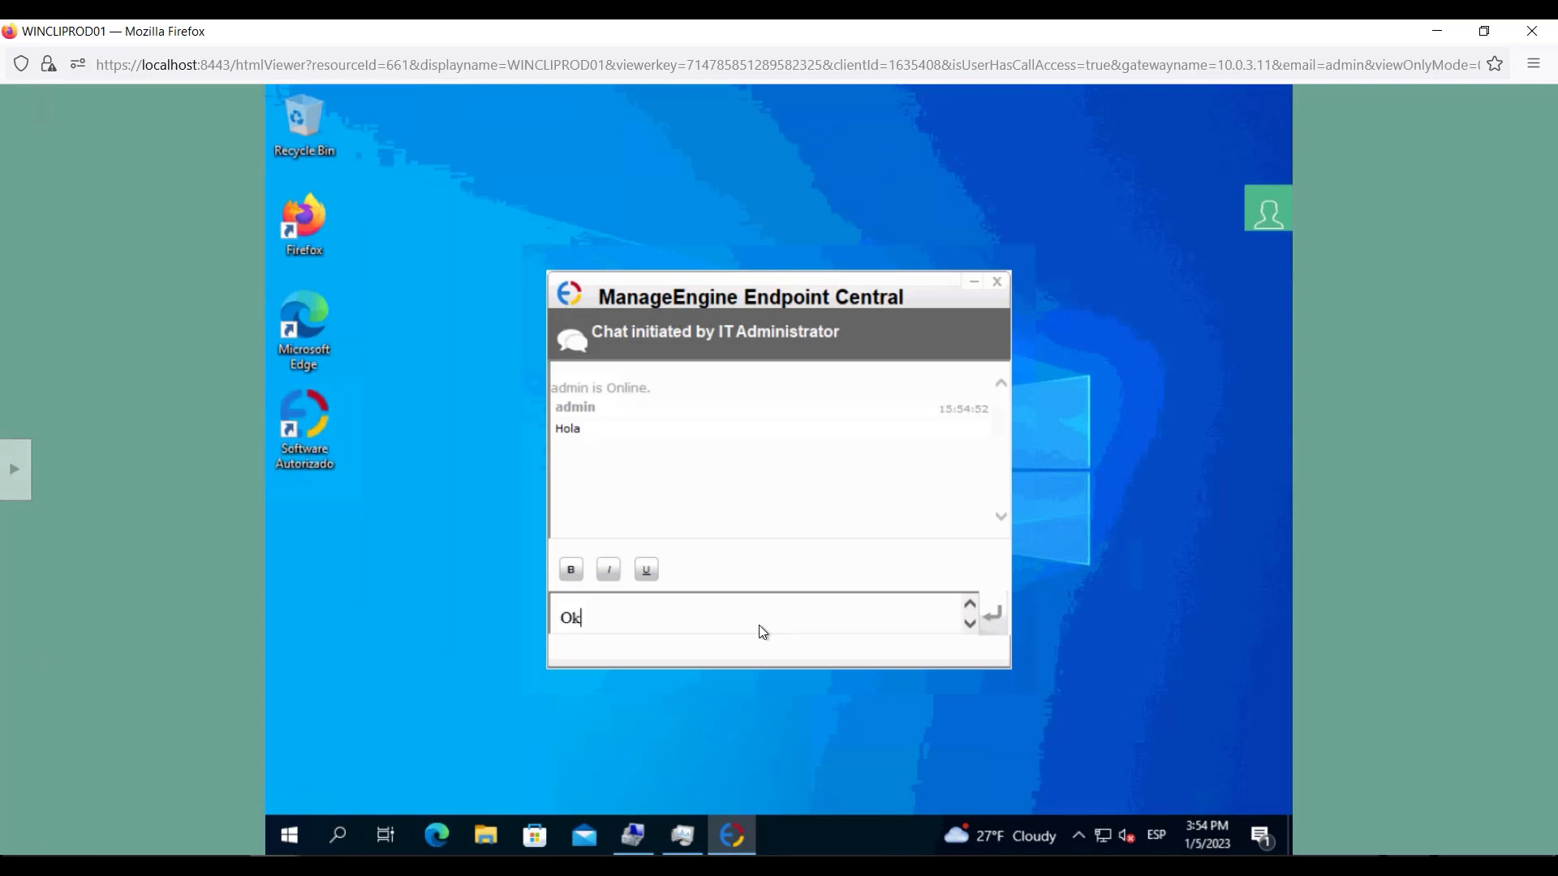
pyautogui.press('Return')
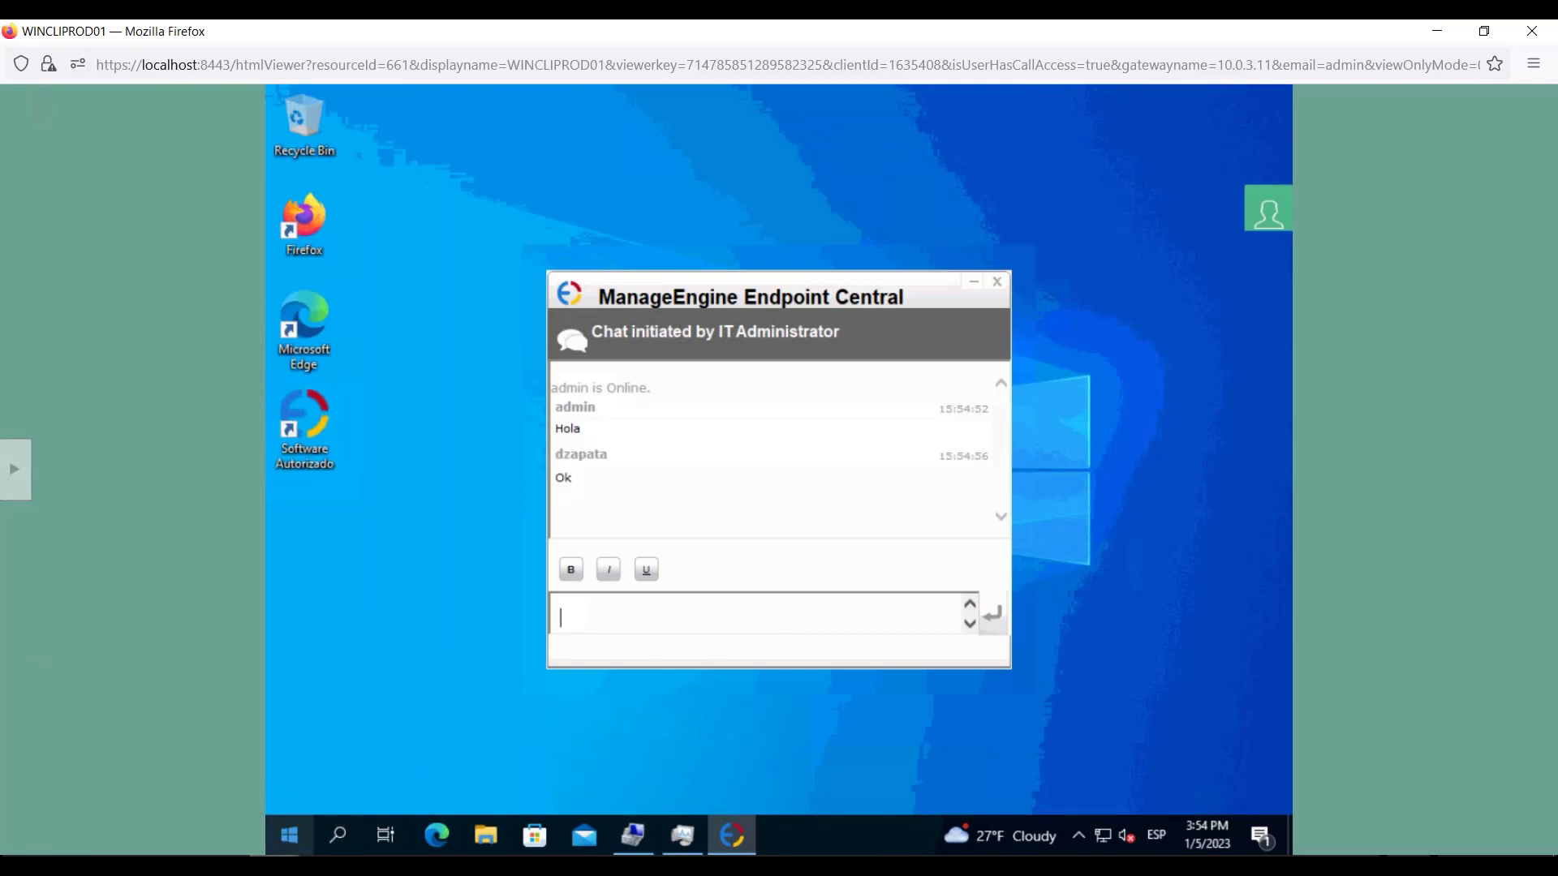
pyautogui.moveTo(417, 833)
pyautogui.click(507, 789)
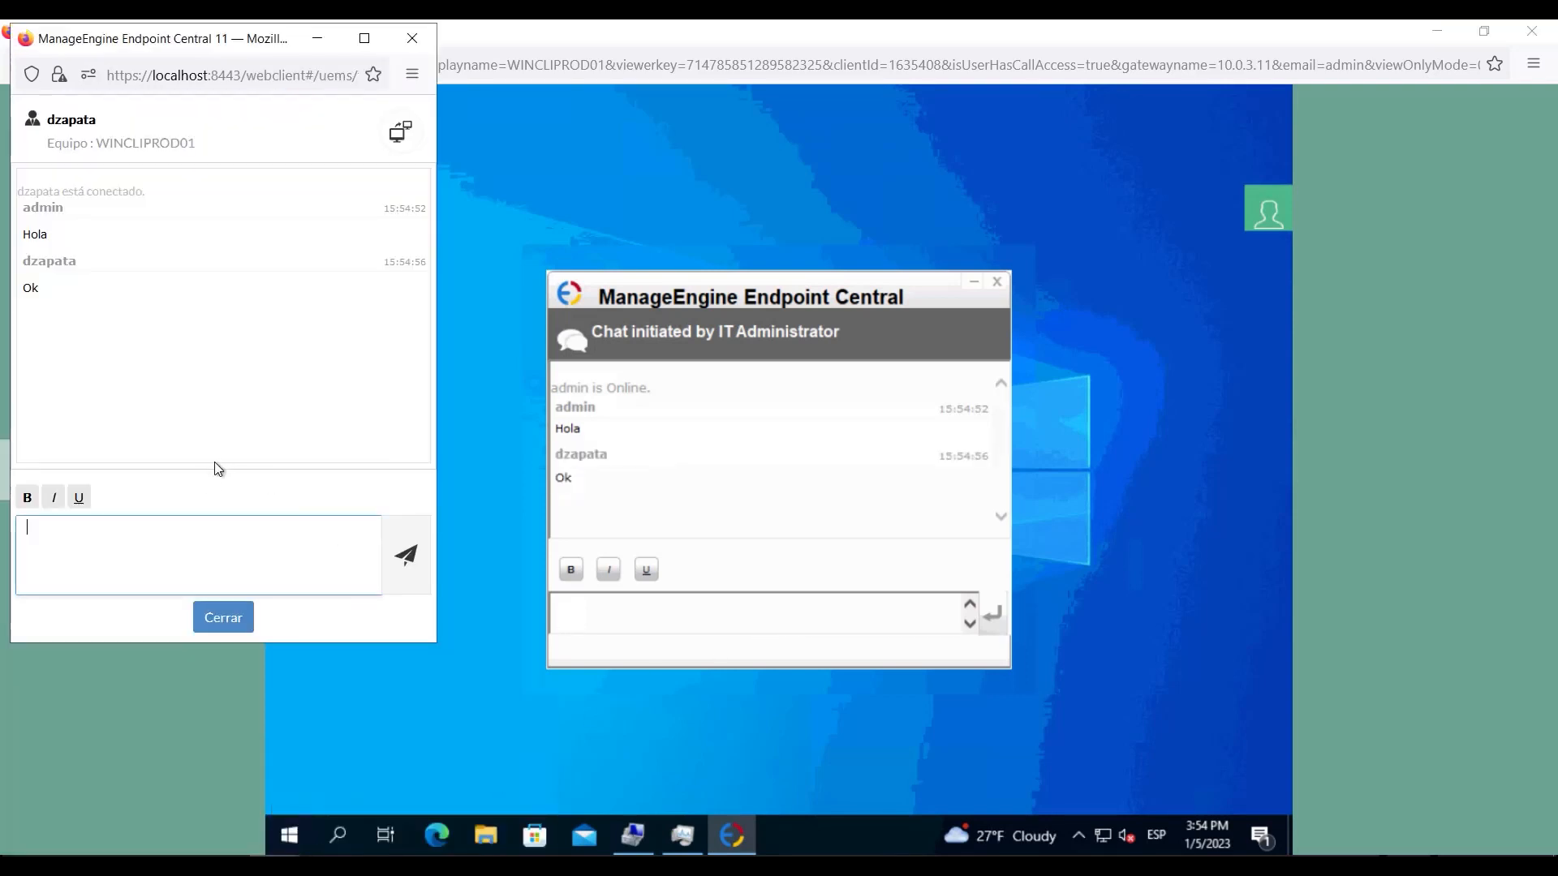
pyautogui.click(223, 618)
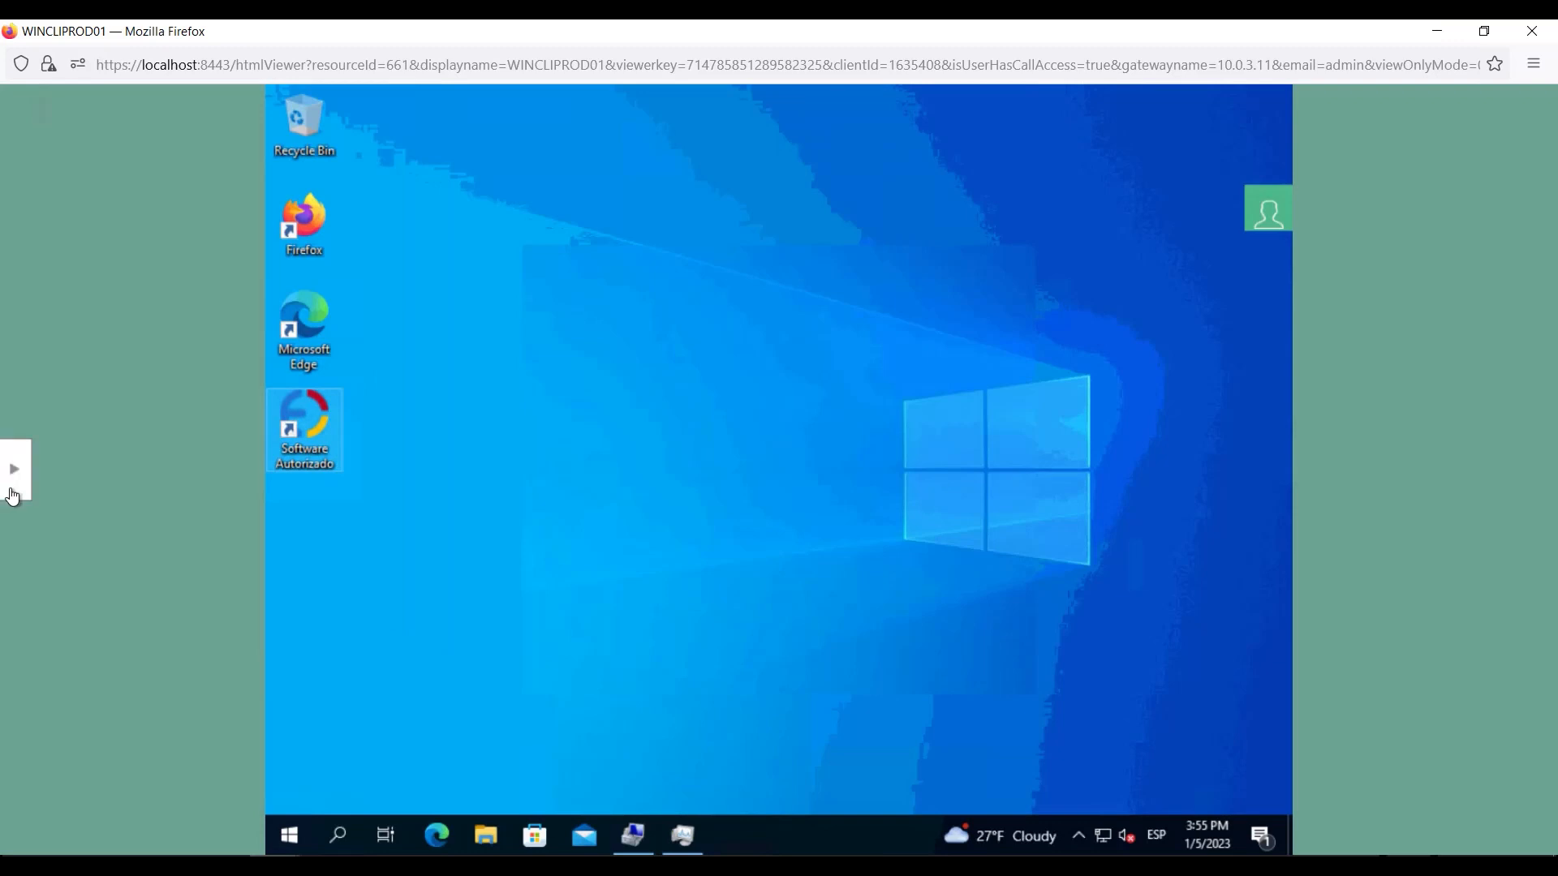
# Review the session's voice and video call options and show the Ctrl, Alt, Esc and Win key bar before closing it.
pyautogui.click(9, 486)
pyautogui.click(56, 600)
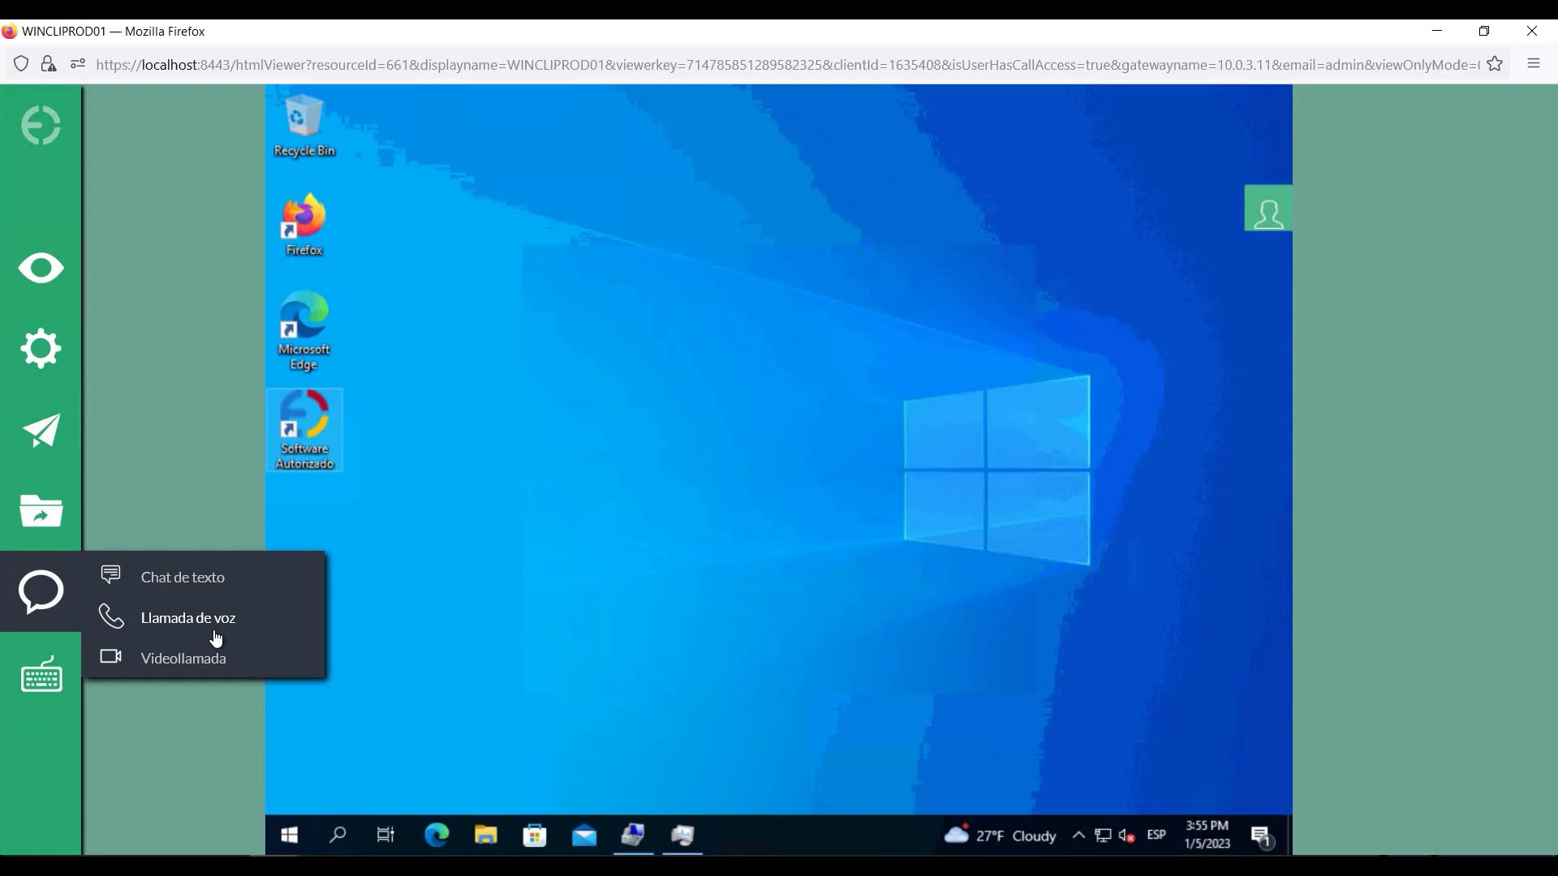
pyautogui.click(57, 681)
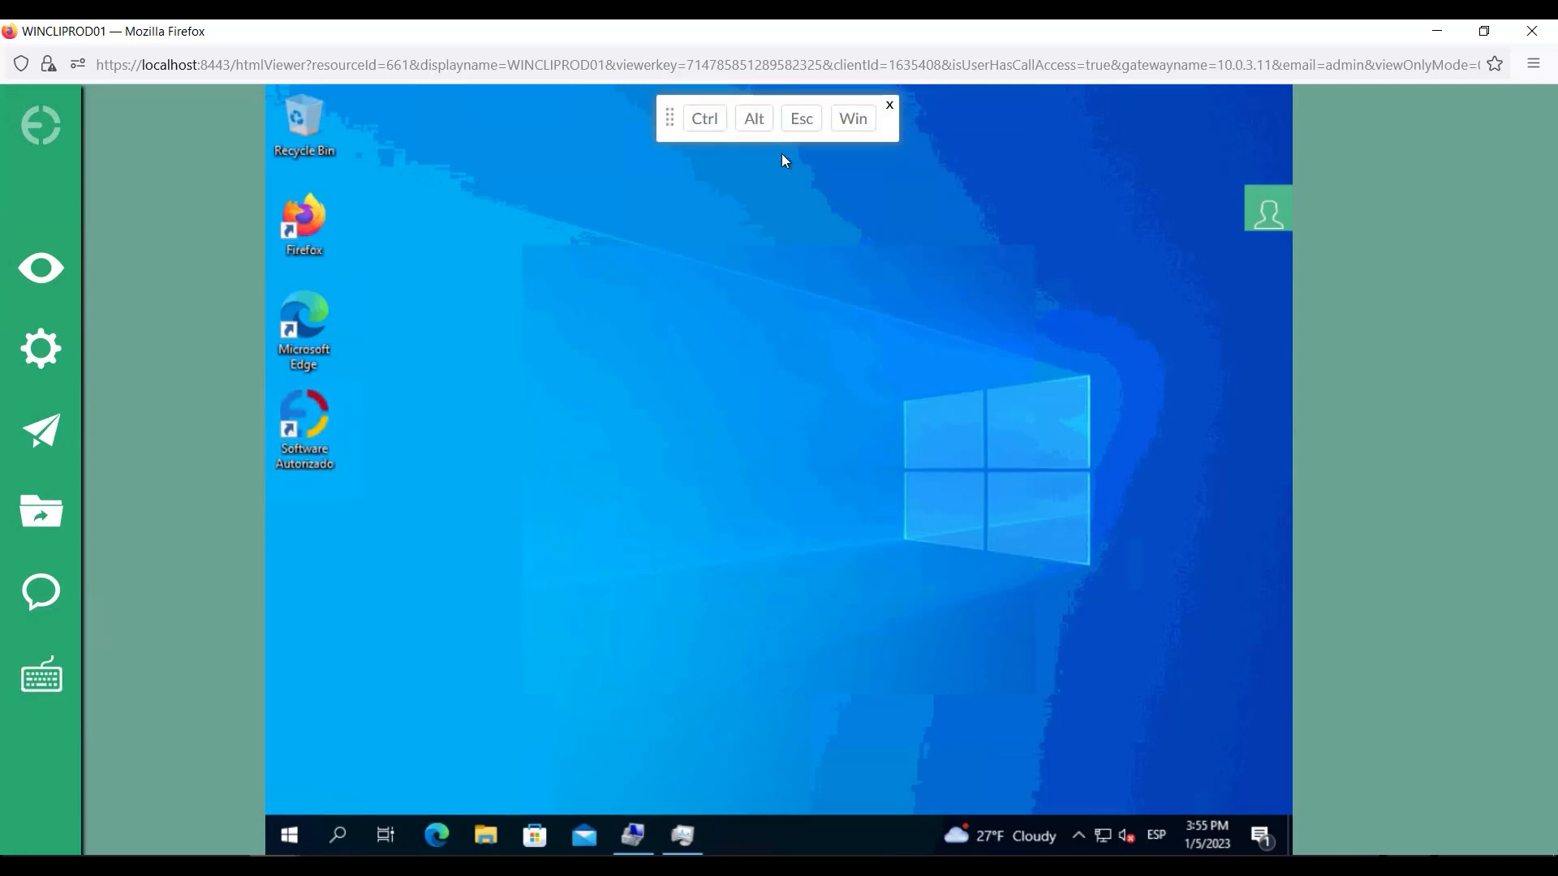
pyautogui.click(889, 107)
# Minimize the remote session window and open the task manager for WINCLIPROD01 in the System Manager.
pyautogui.click(1433, 38)
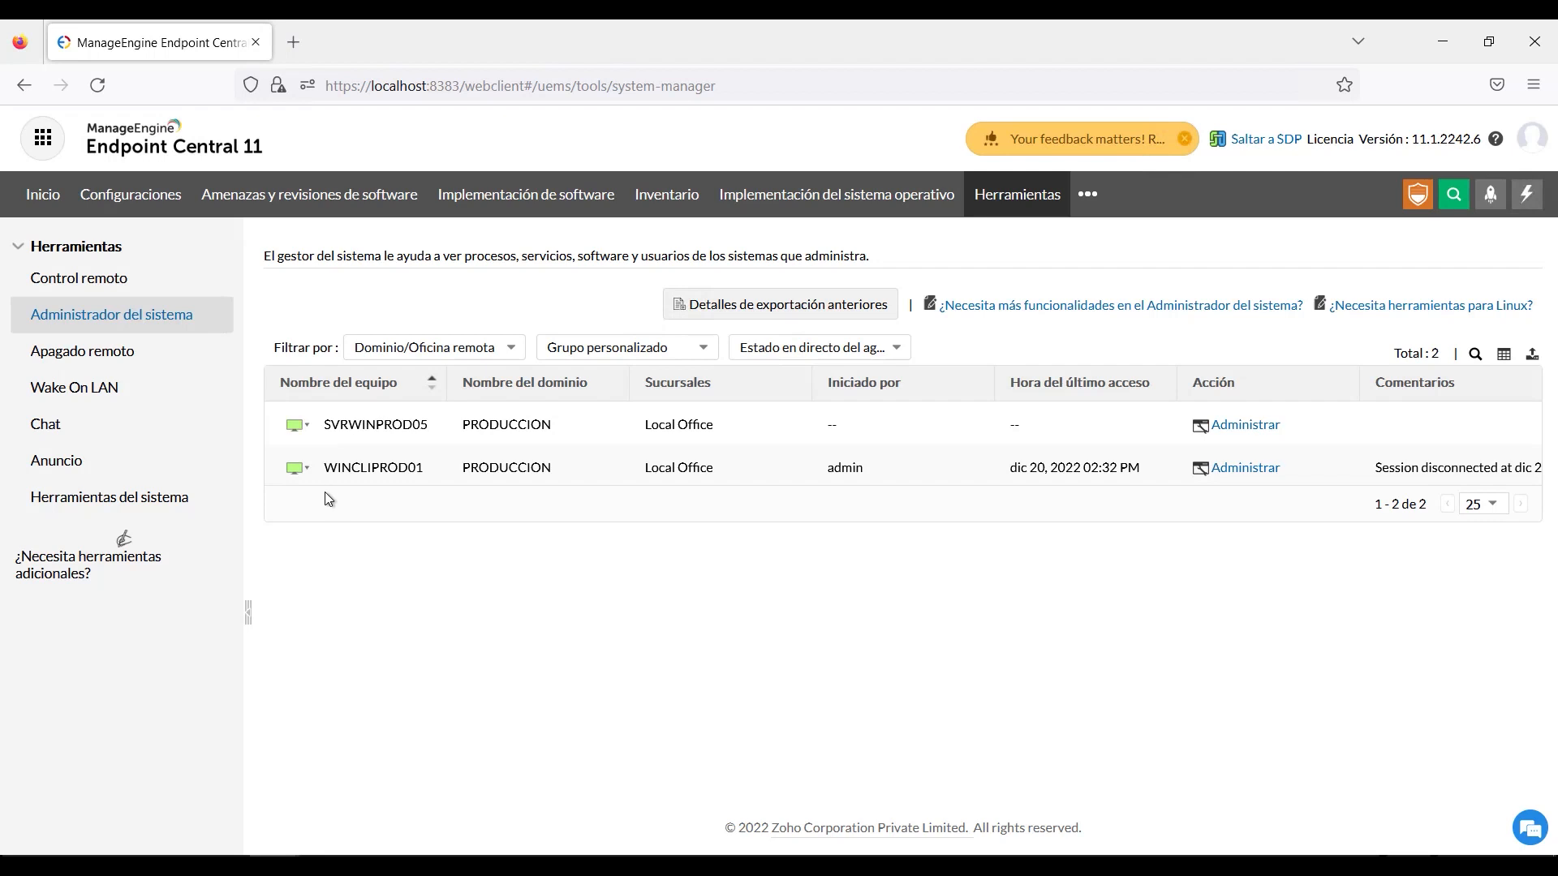
pyautogui.click(1235, 471)
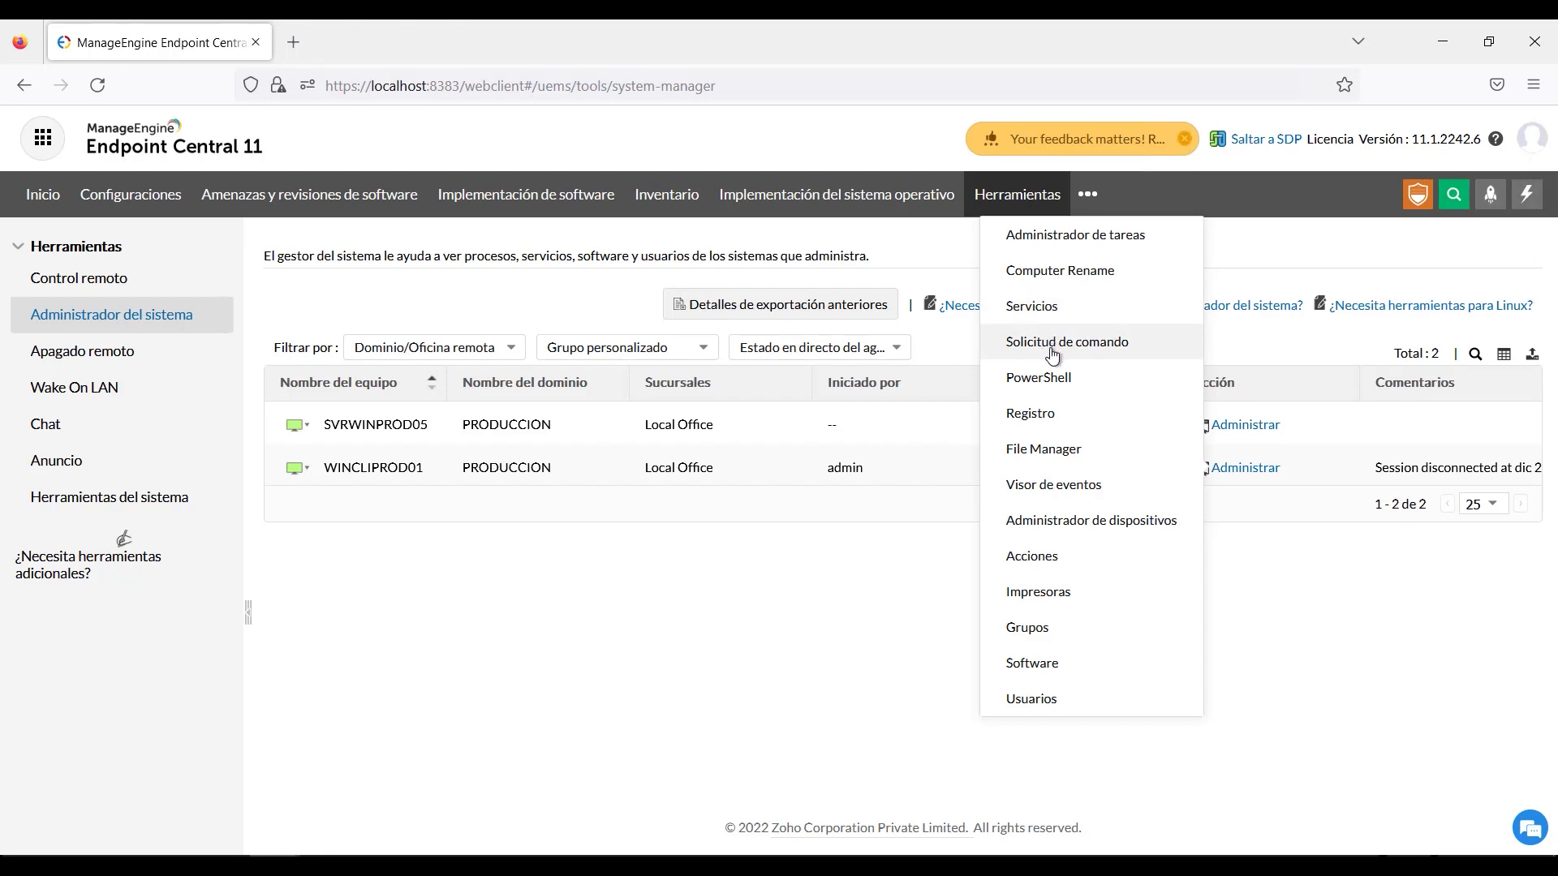
pyautogui.click(1114, 250)
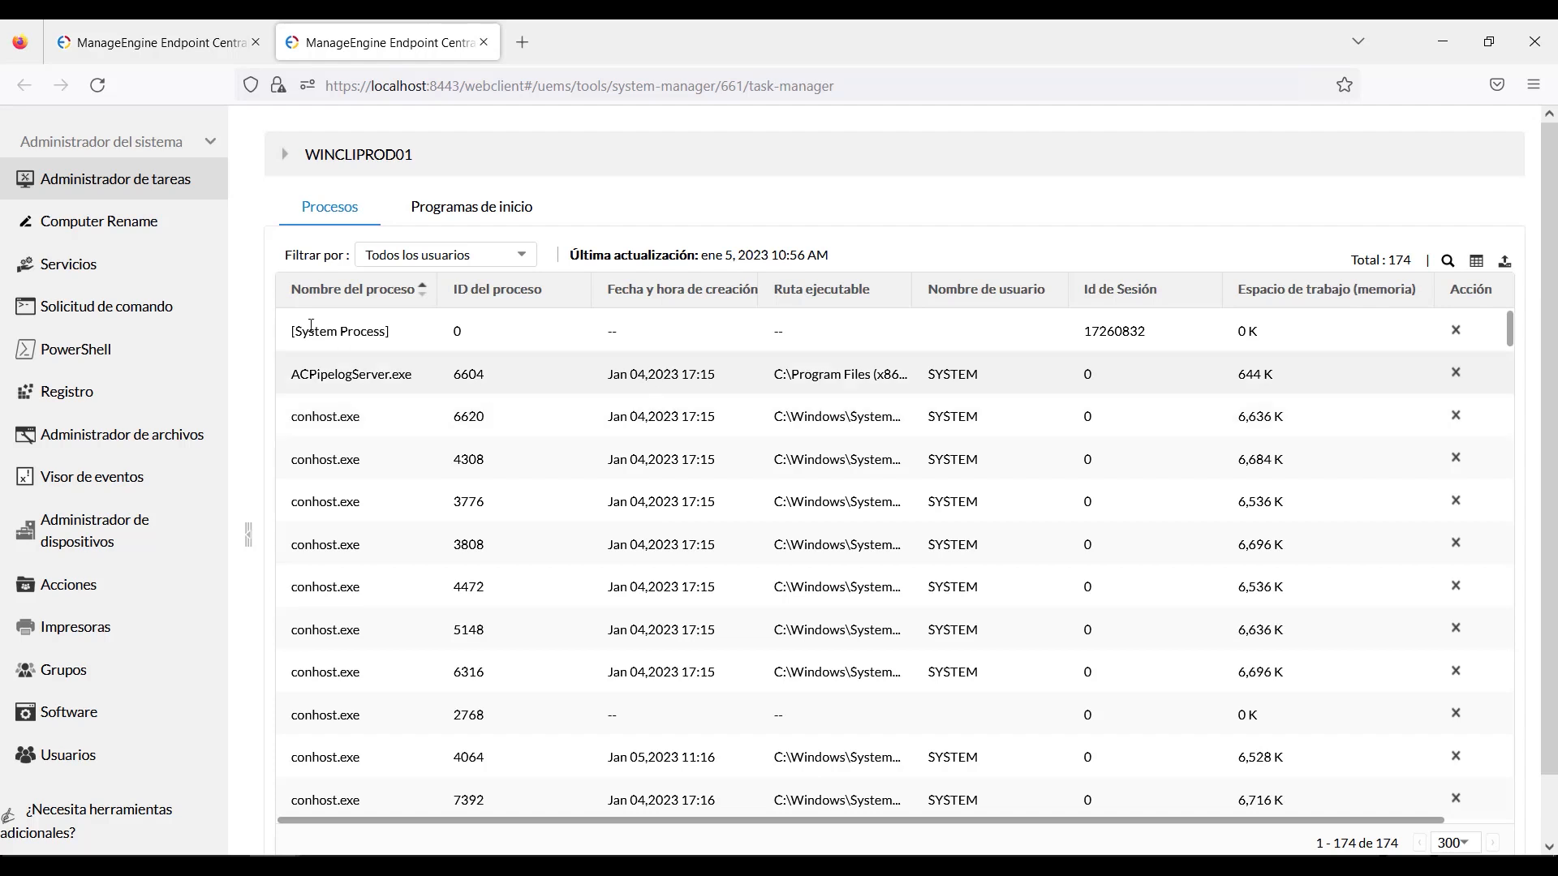
# Review the Computer Rename form and the service list, including the actions offered for the ActiveX Installer service.
pyautogui.click(113, 224)
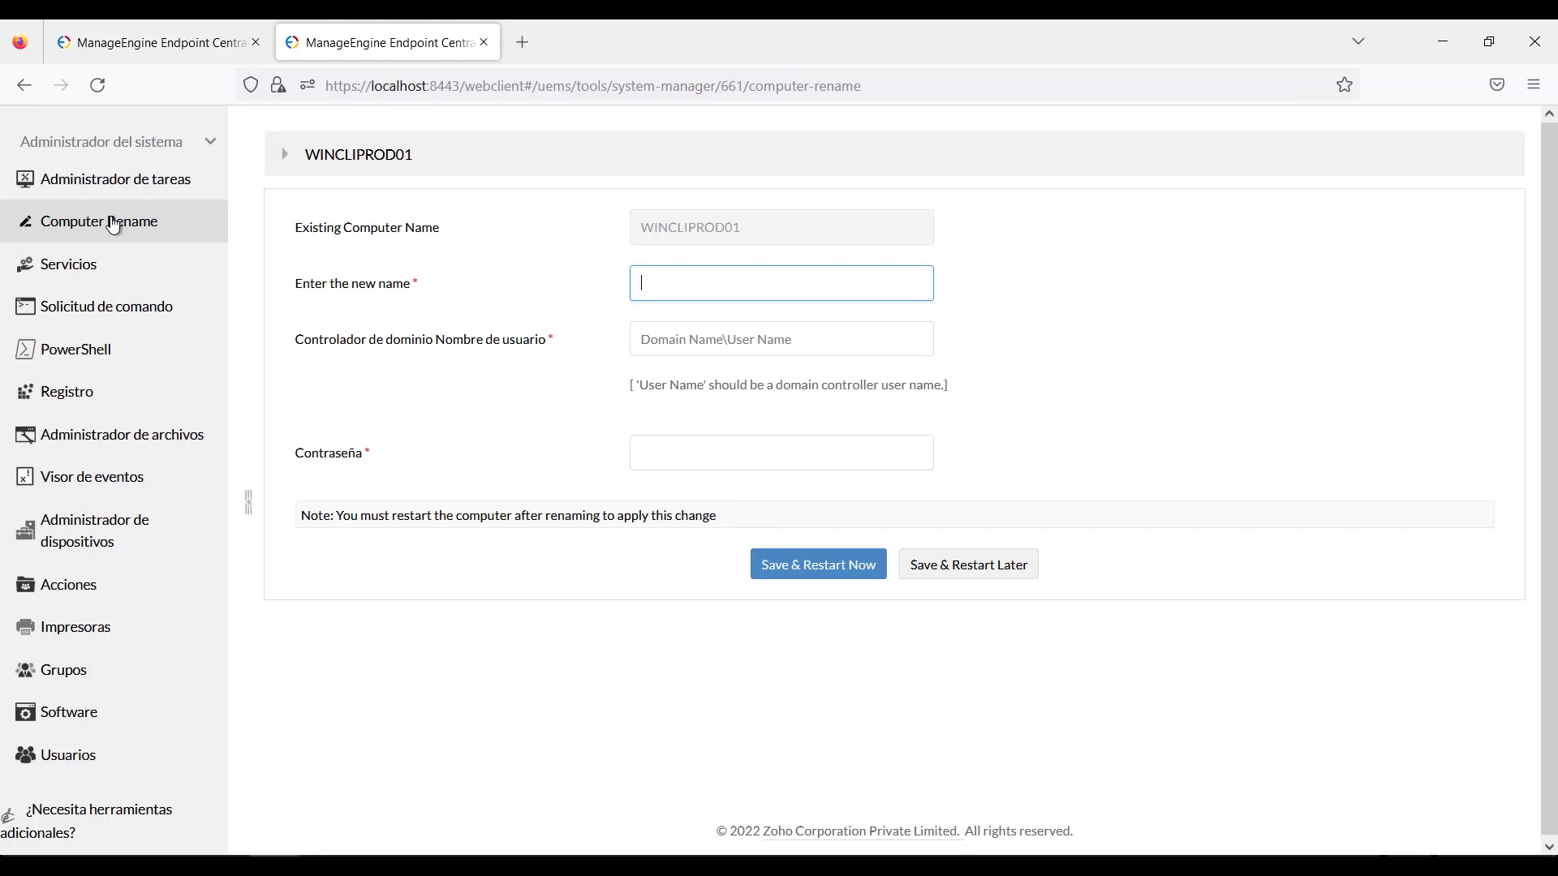
pyautogui.click(95, 273)
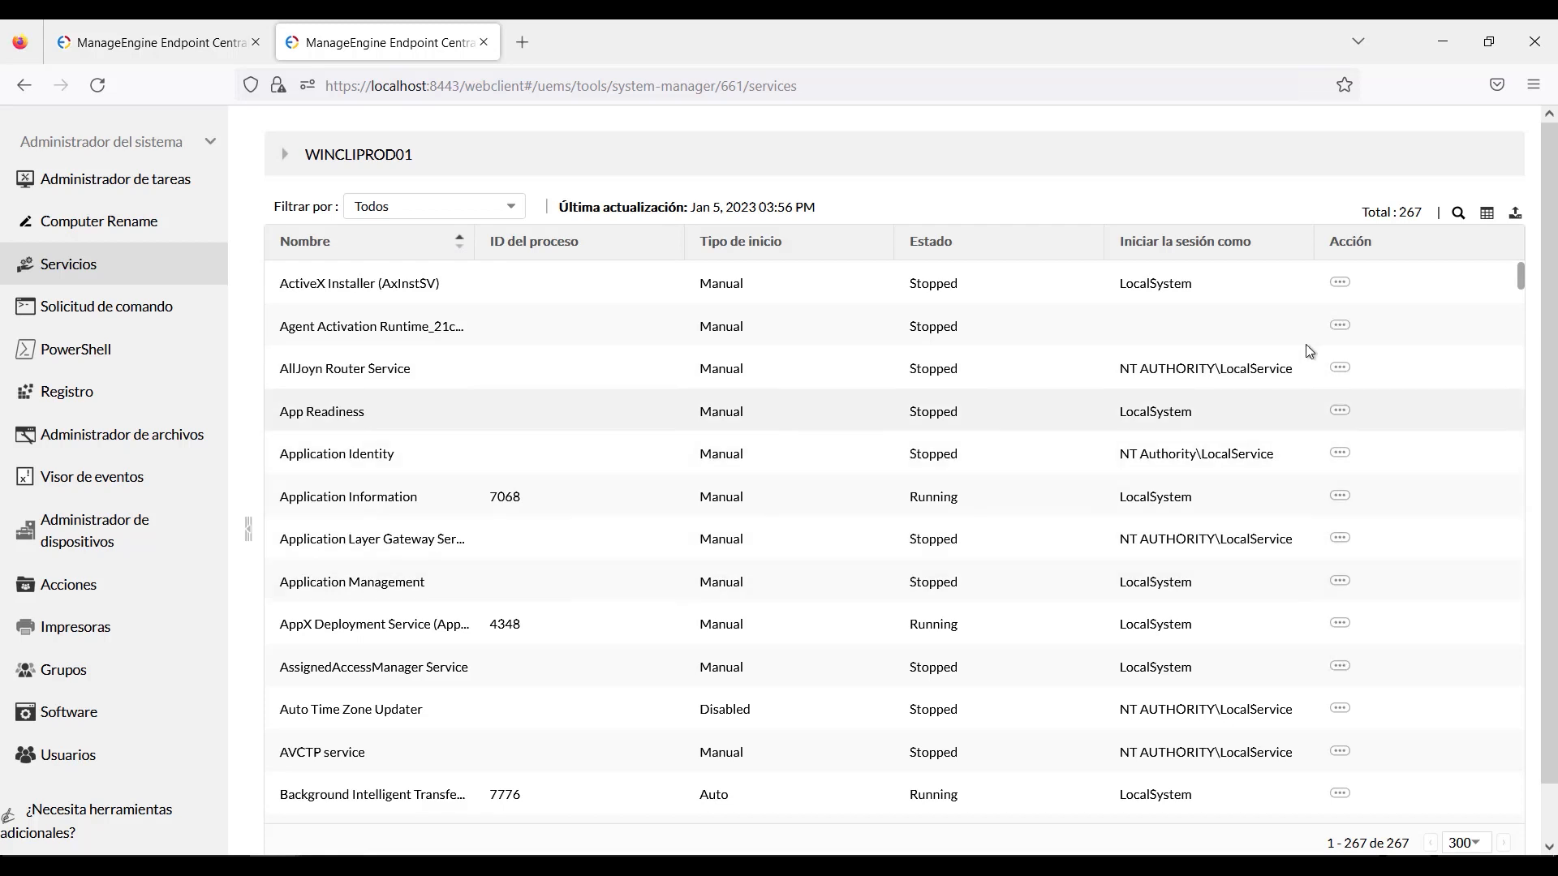
pyautogui.click(1338, 285)
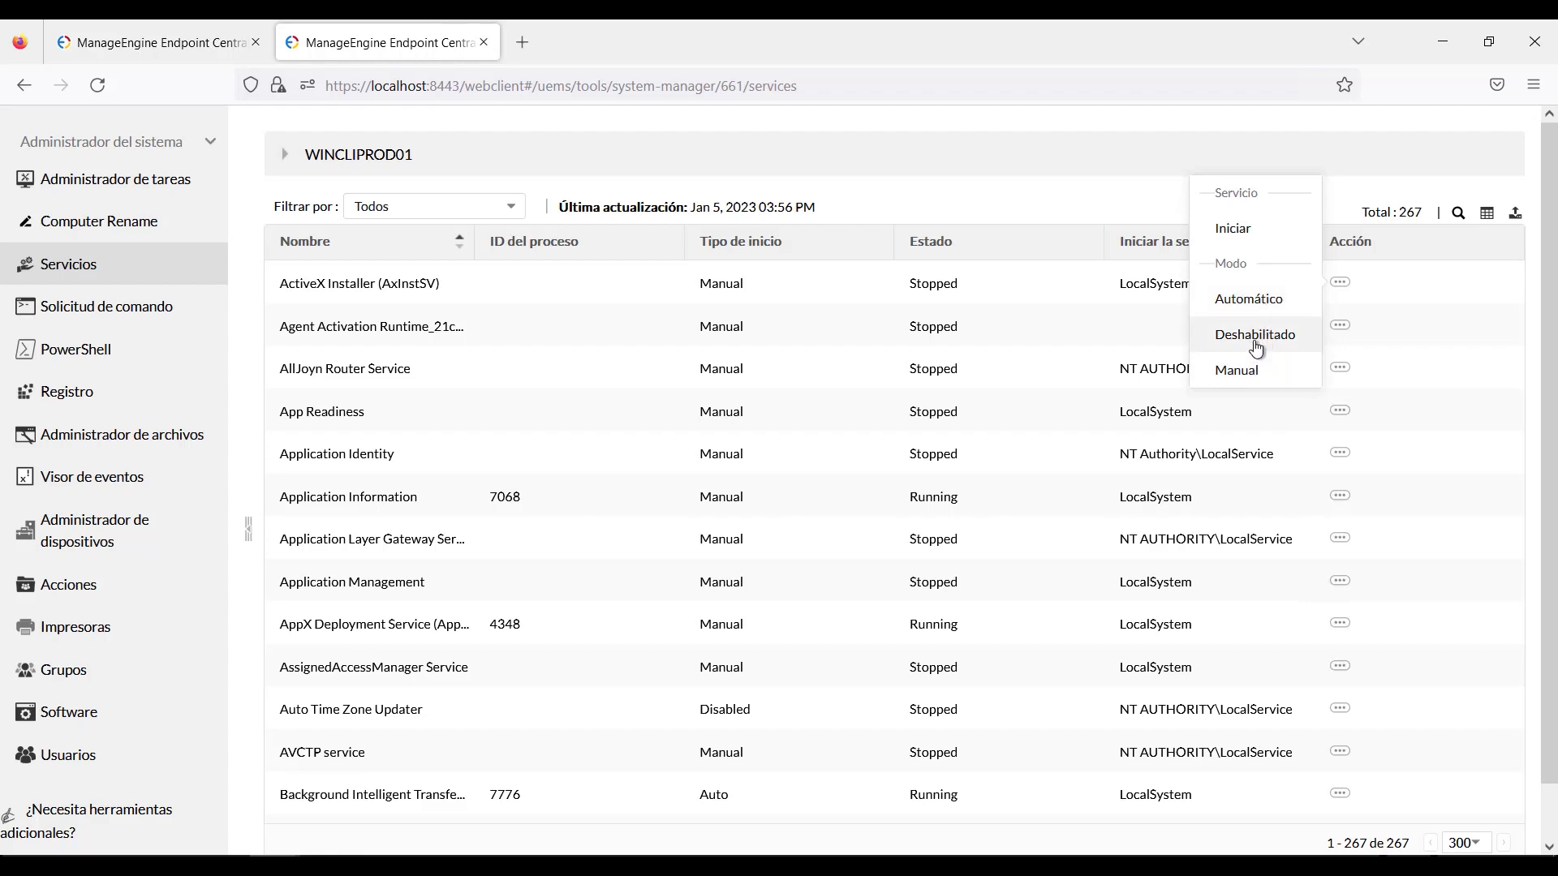
# Run Hostname and ipconfig in the remote command prompt of WINCLIPROD01, and open its PowerShell console.
pyautogui.click(120, 315)
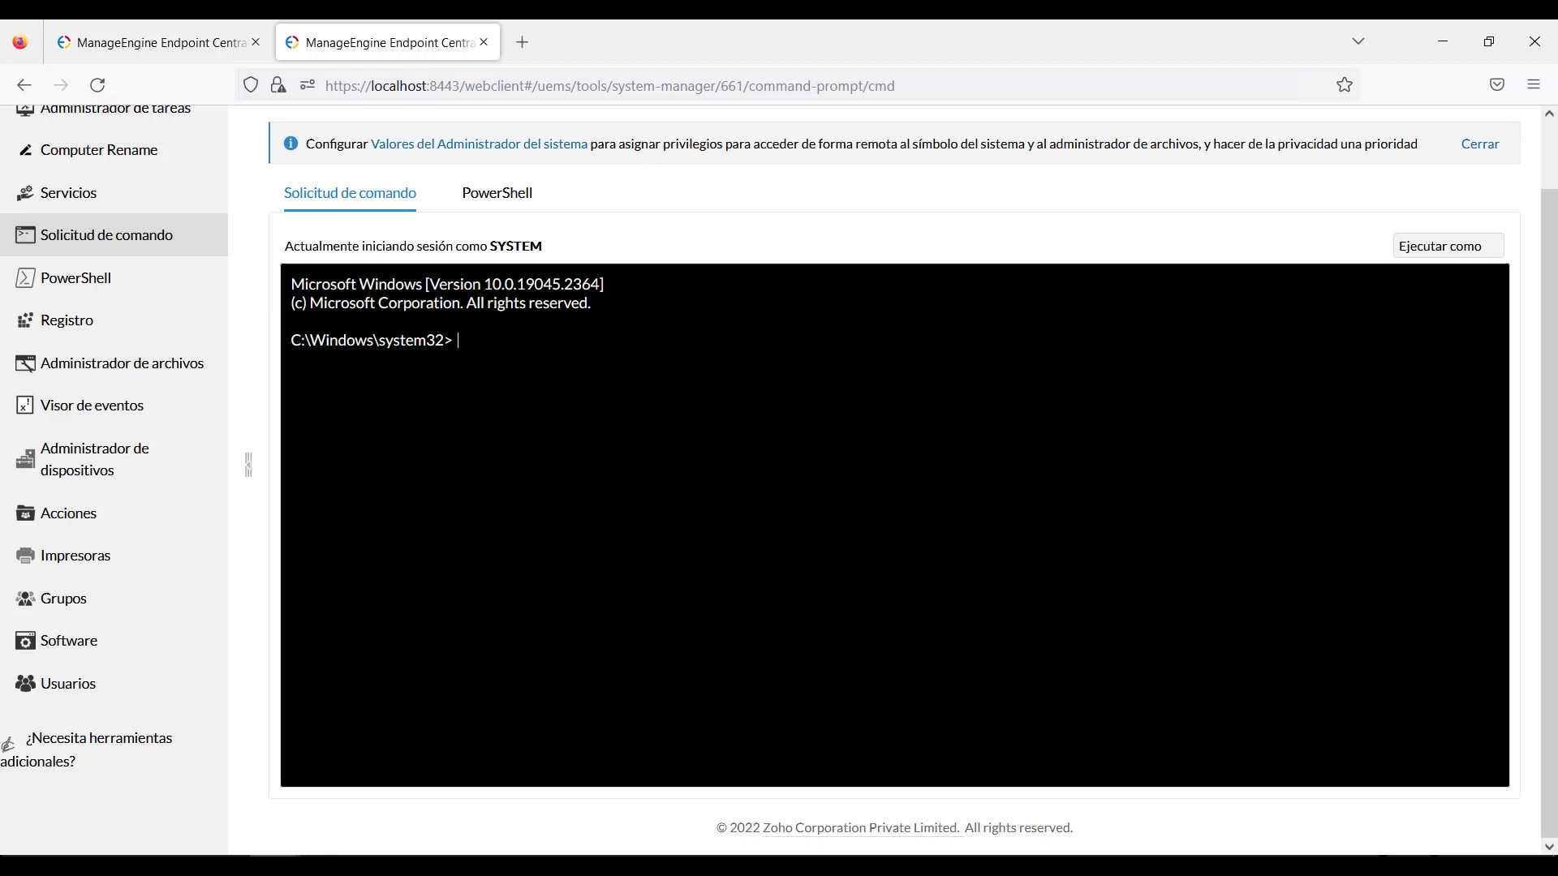
pyautogui.write('Hostname')
pyautogui.press('Return')
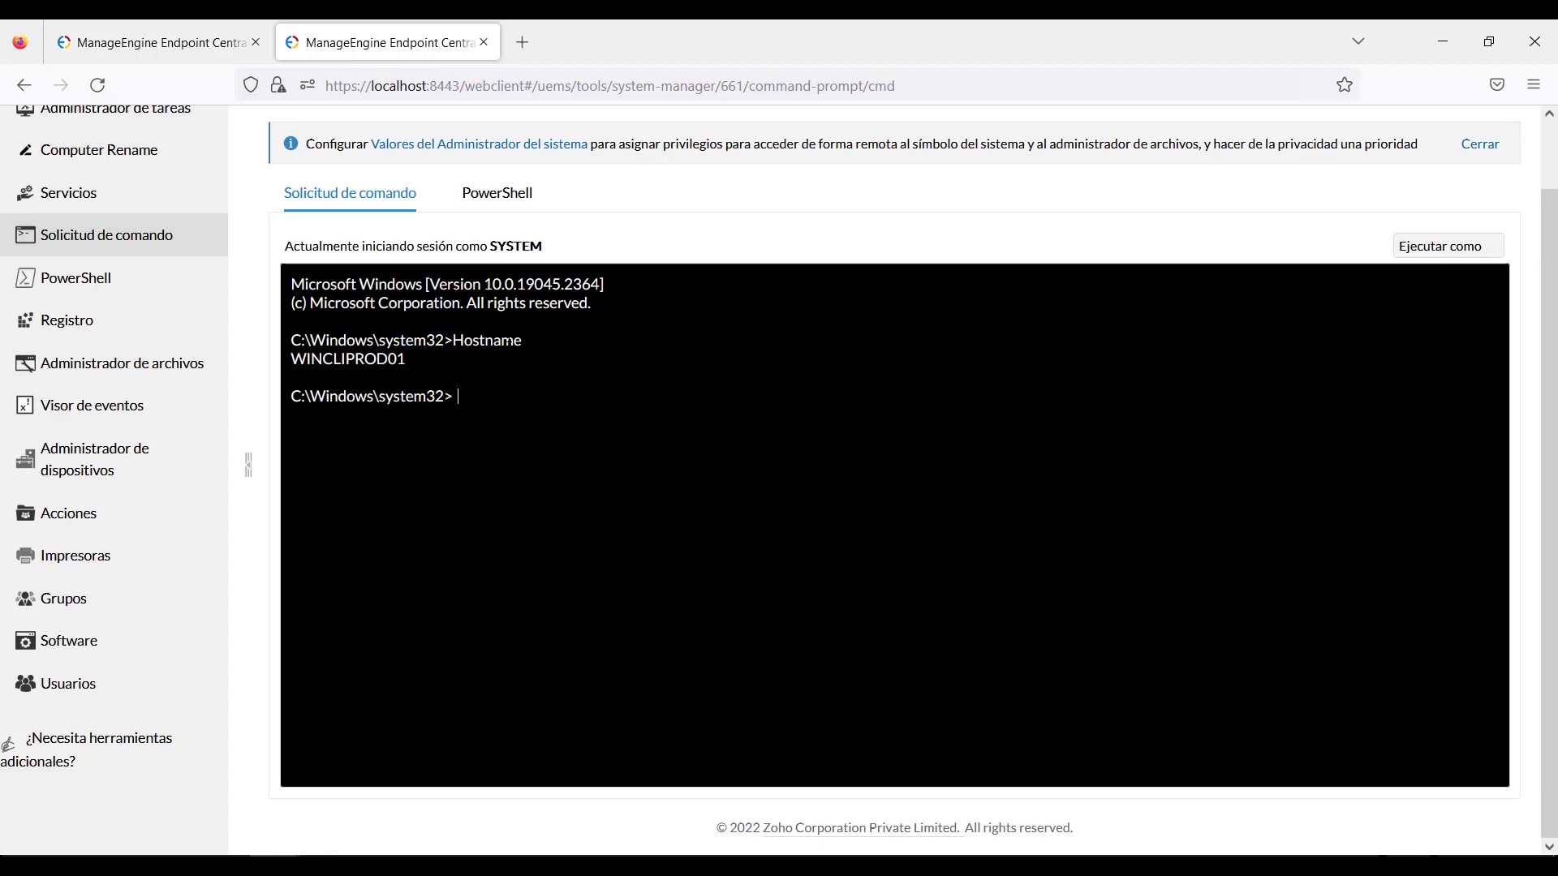
pyautogui.write('ipconfig')
pyautogui.press('Return')
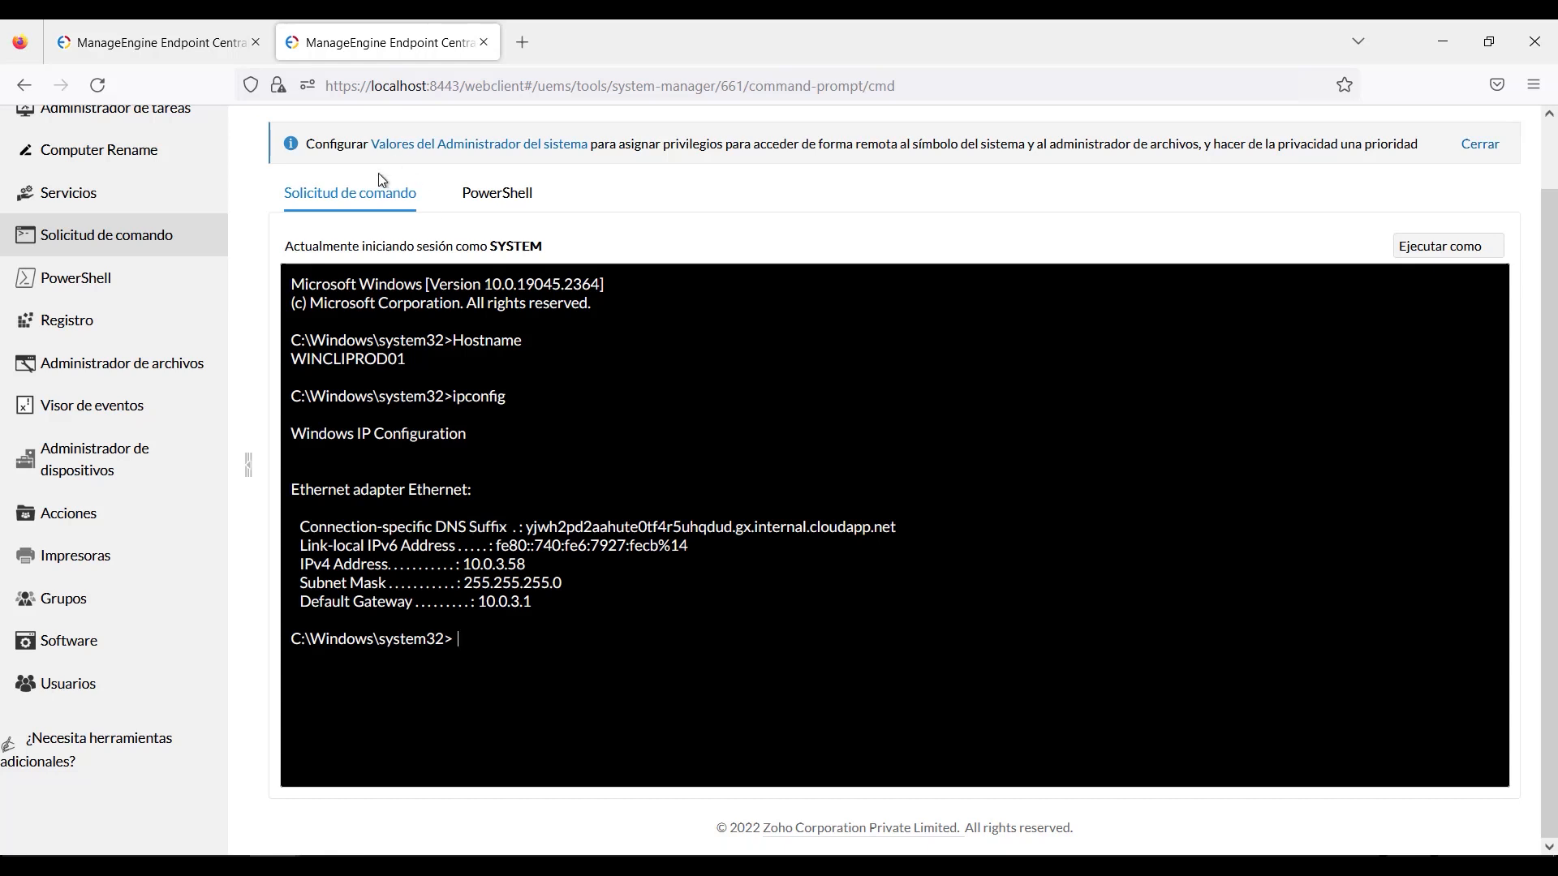
pyautogui.click(520, 201)
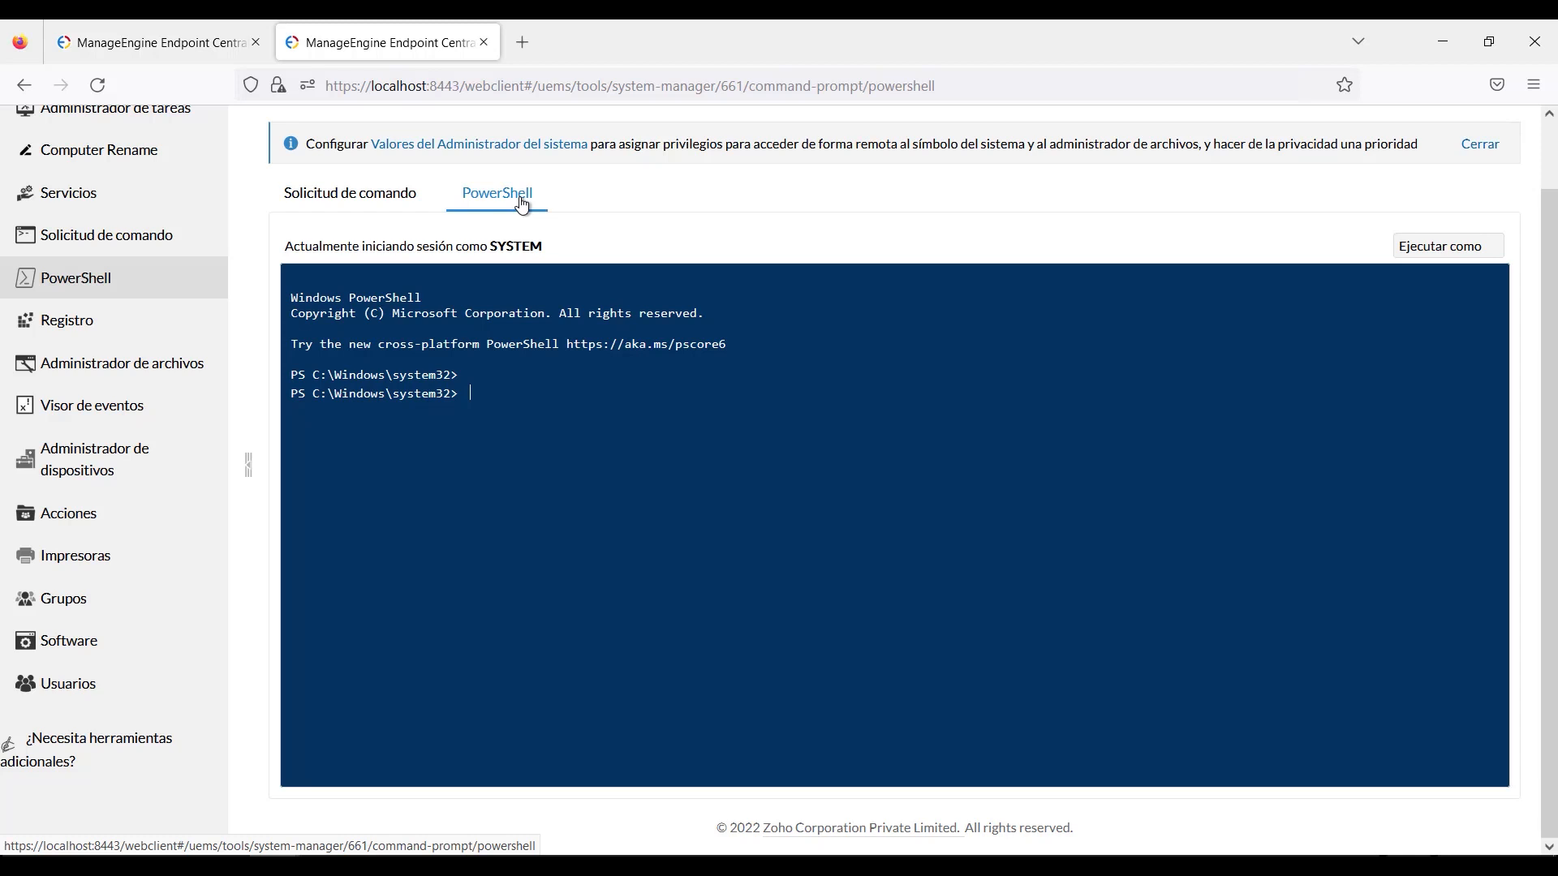
# Browse the remote registry under HKEY_LOCAL_MACHINE to the HARDWARE subkeys and check the form for adding a value without saving.
pyautogui.click(87, 323)
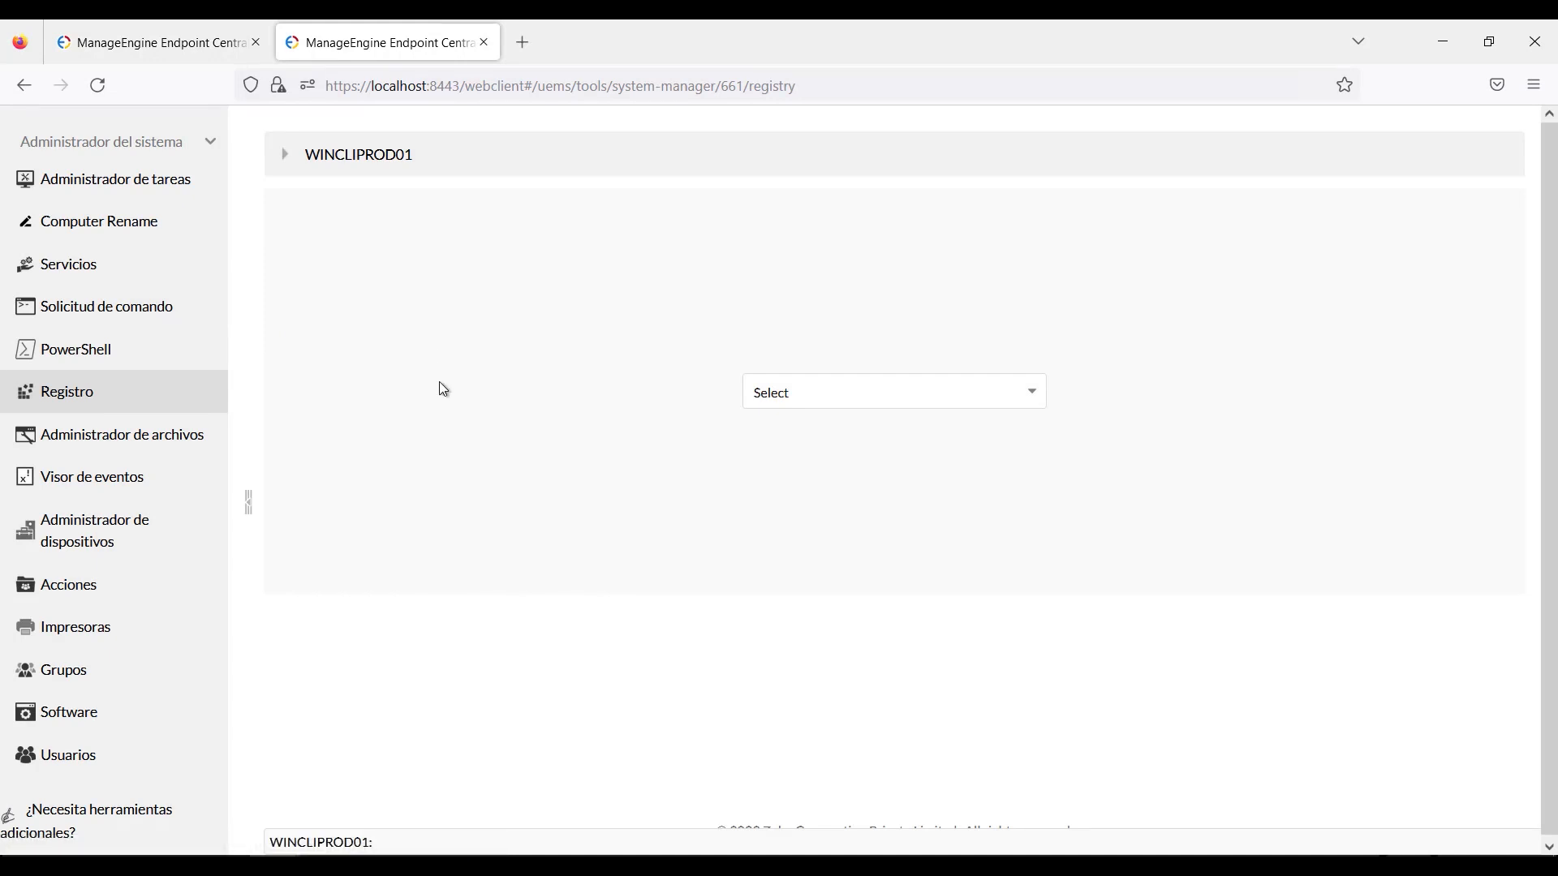
pyautogui.click(809, 408)
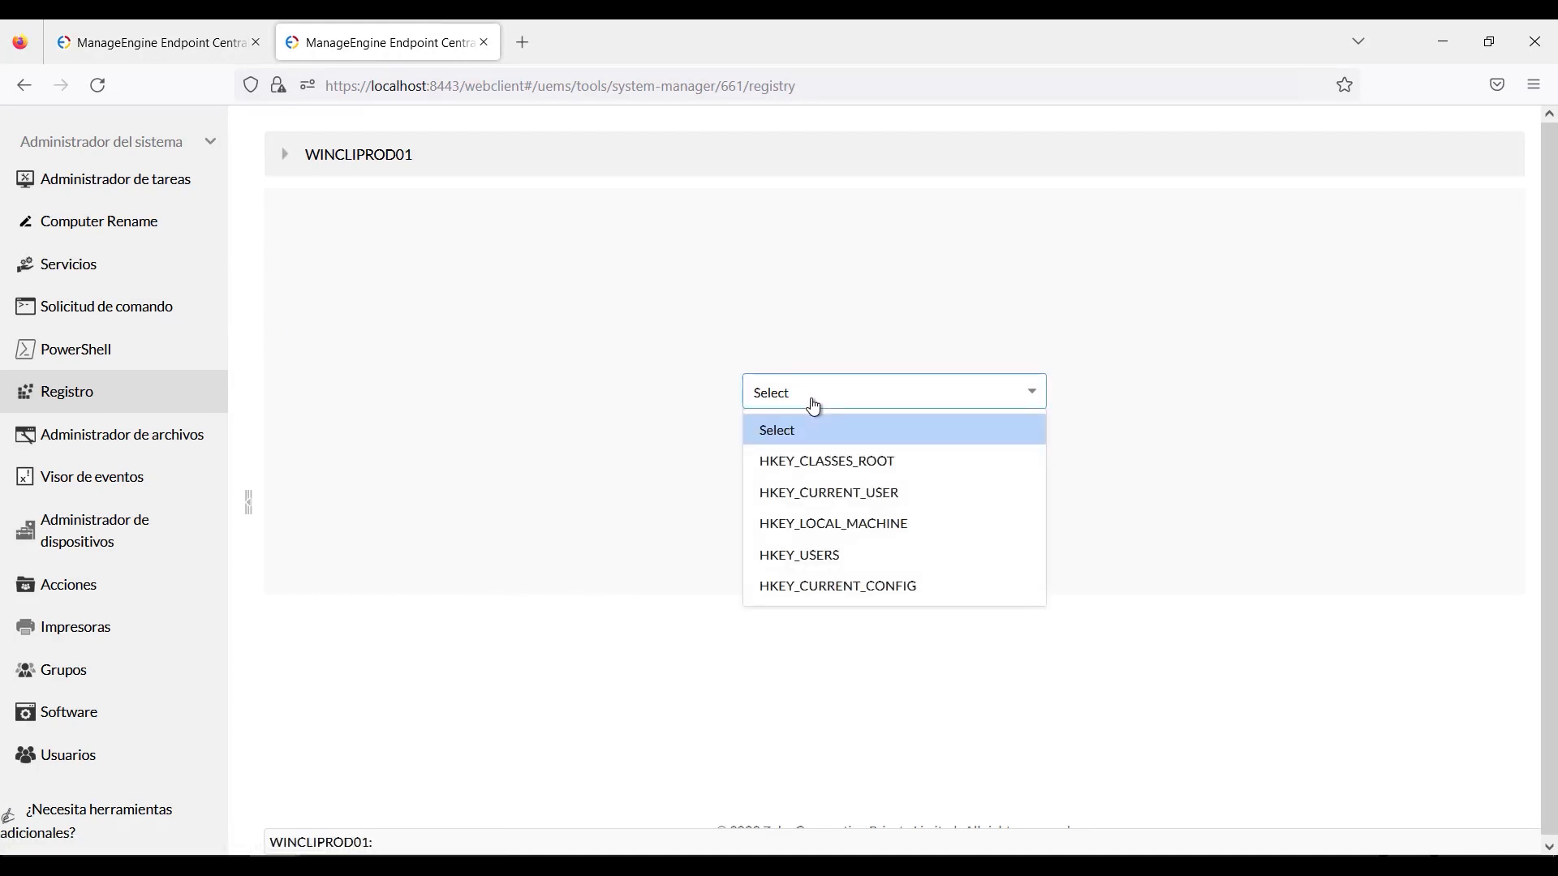
pyautogui.click(849, 529)
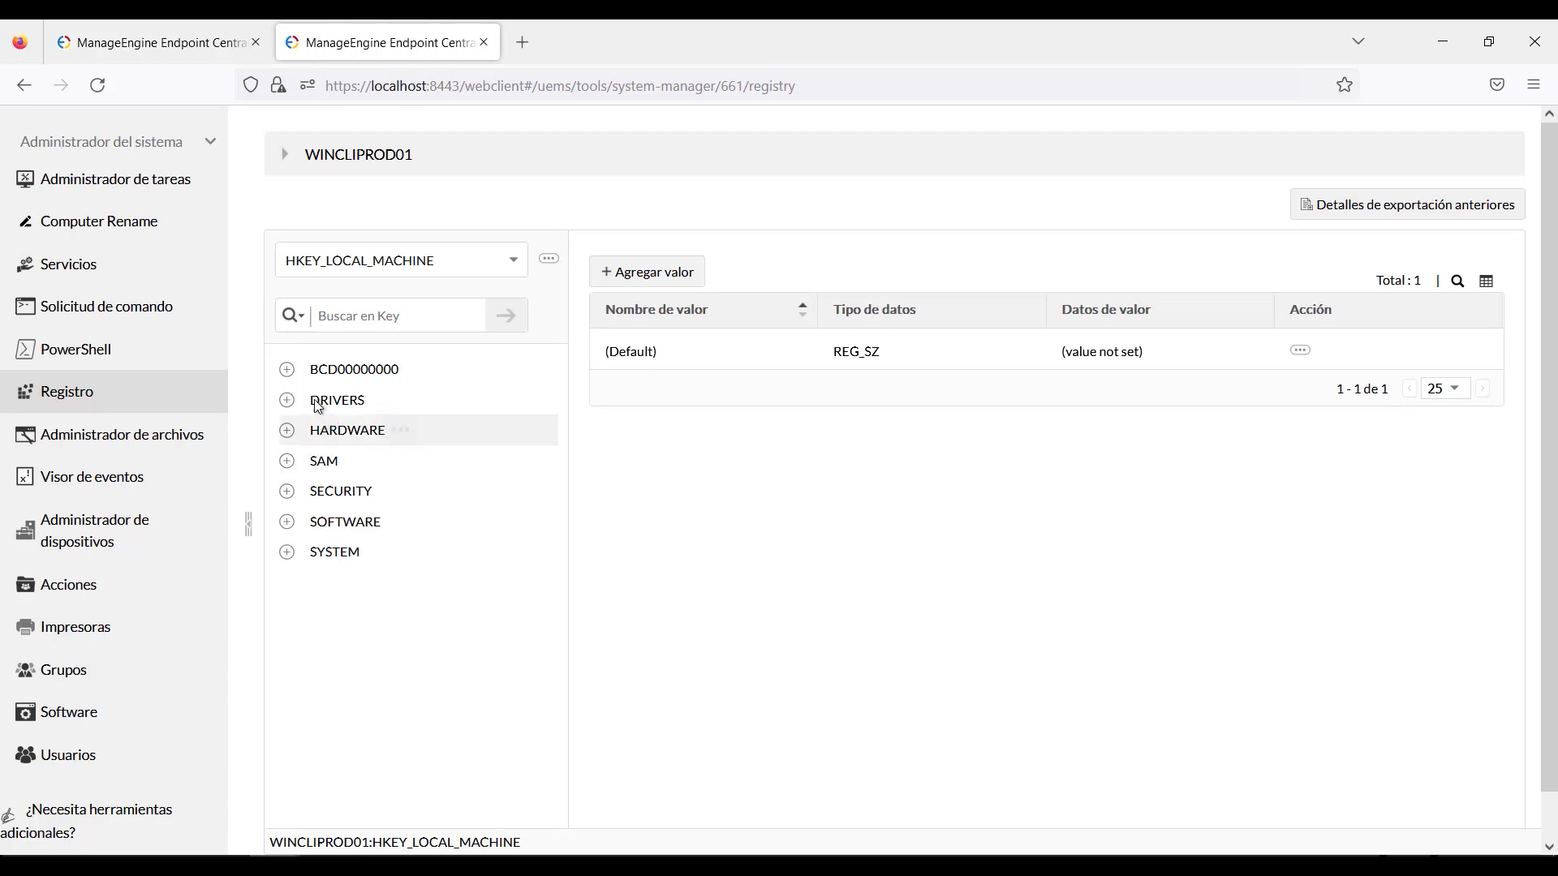
pyautogui.click(290, 414)
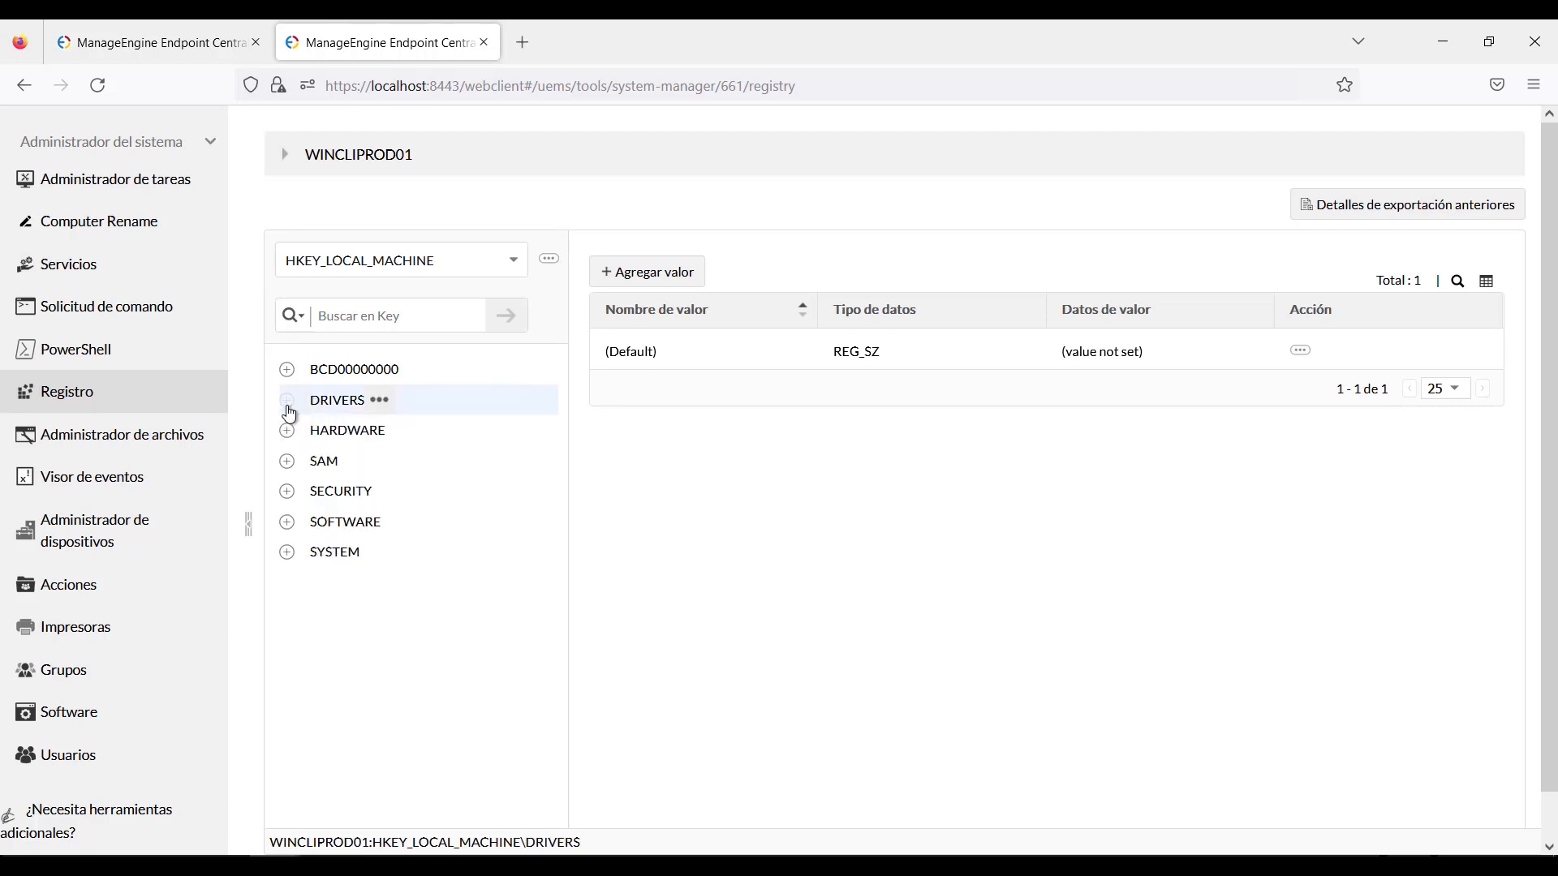
pyautogui.click(290, 436)
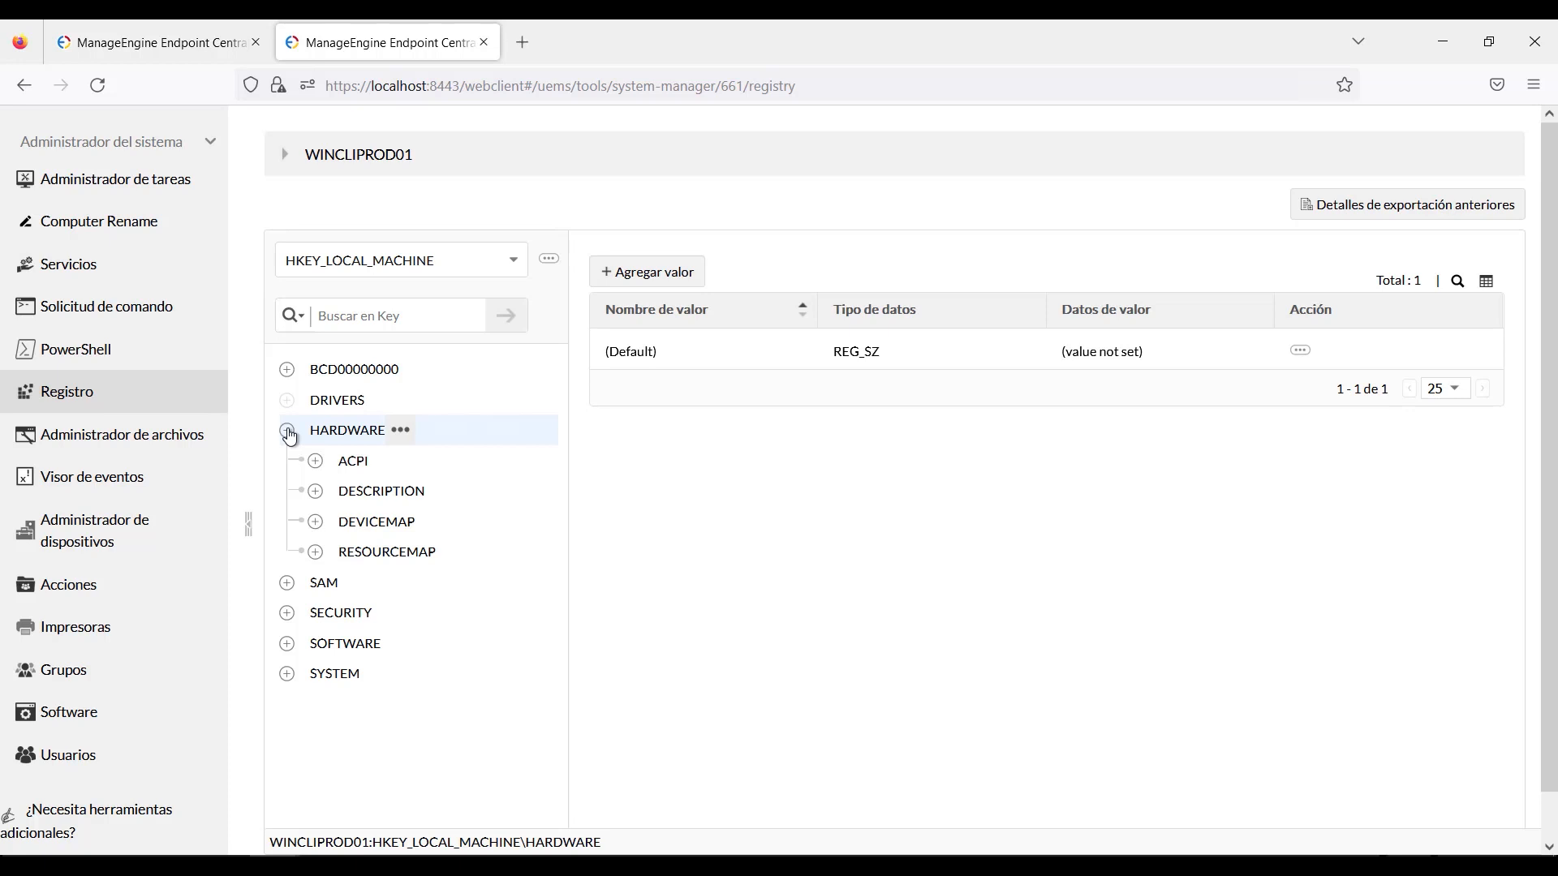
pyautogui.click(668, 290)
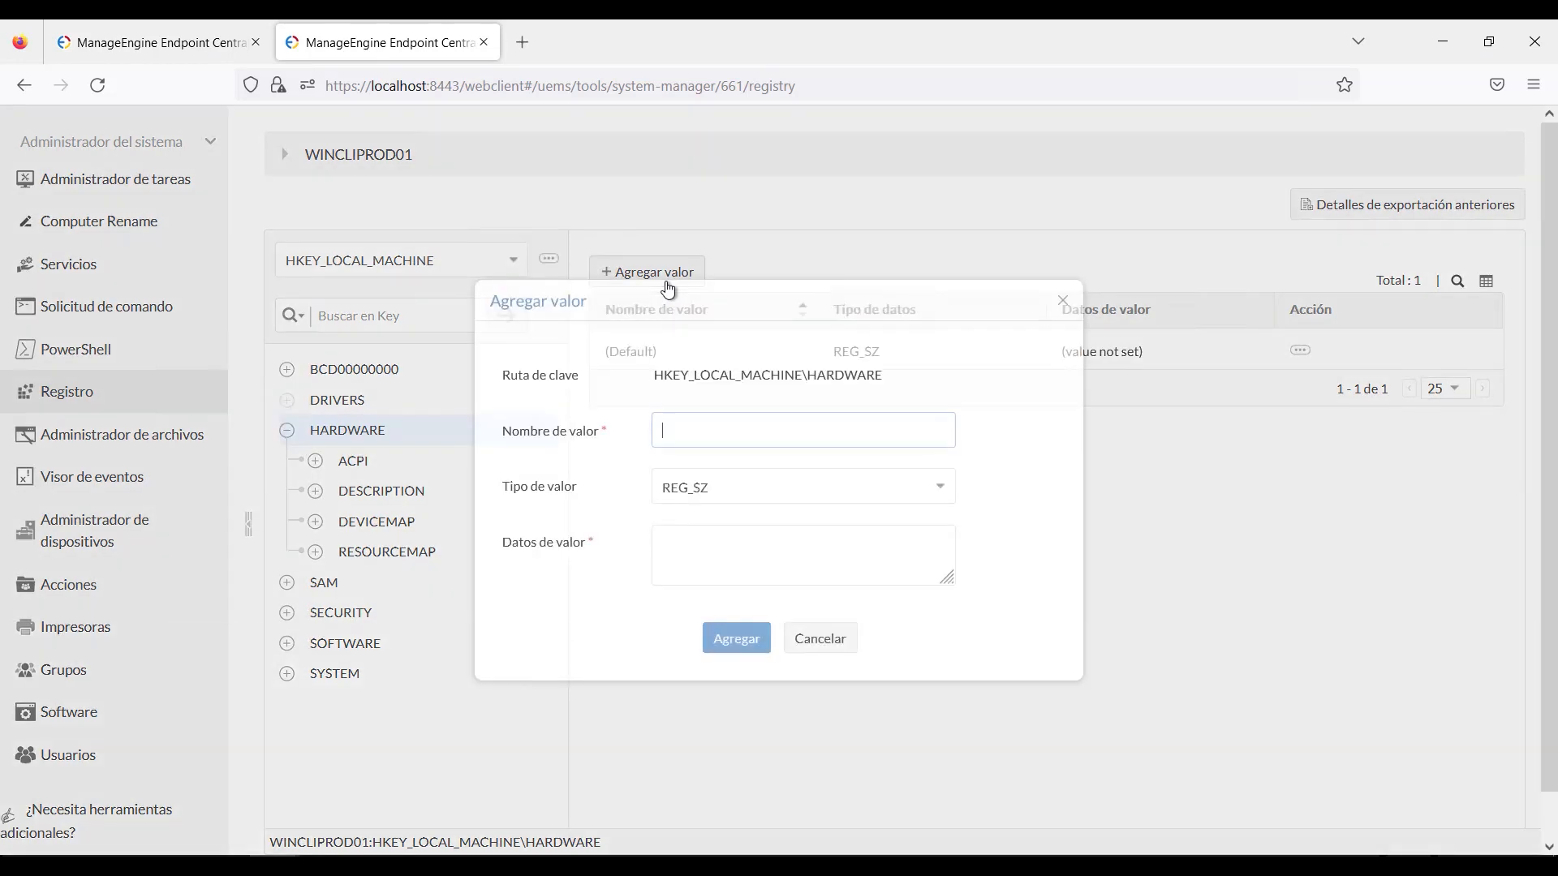
pyautogui.click(1062, 308)
# Browse the contents of the Windows (C:) drive in the remote file manager and dismiss the battery saver notification.
pyautogui.click(100, 441)
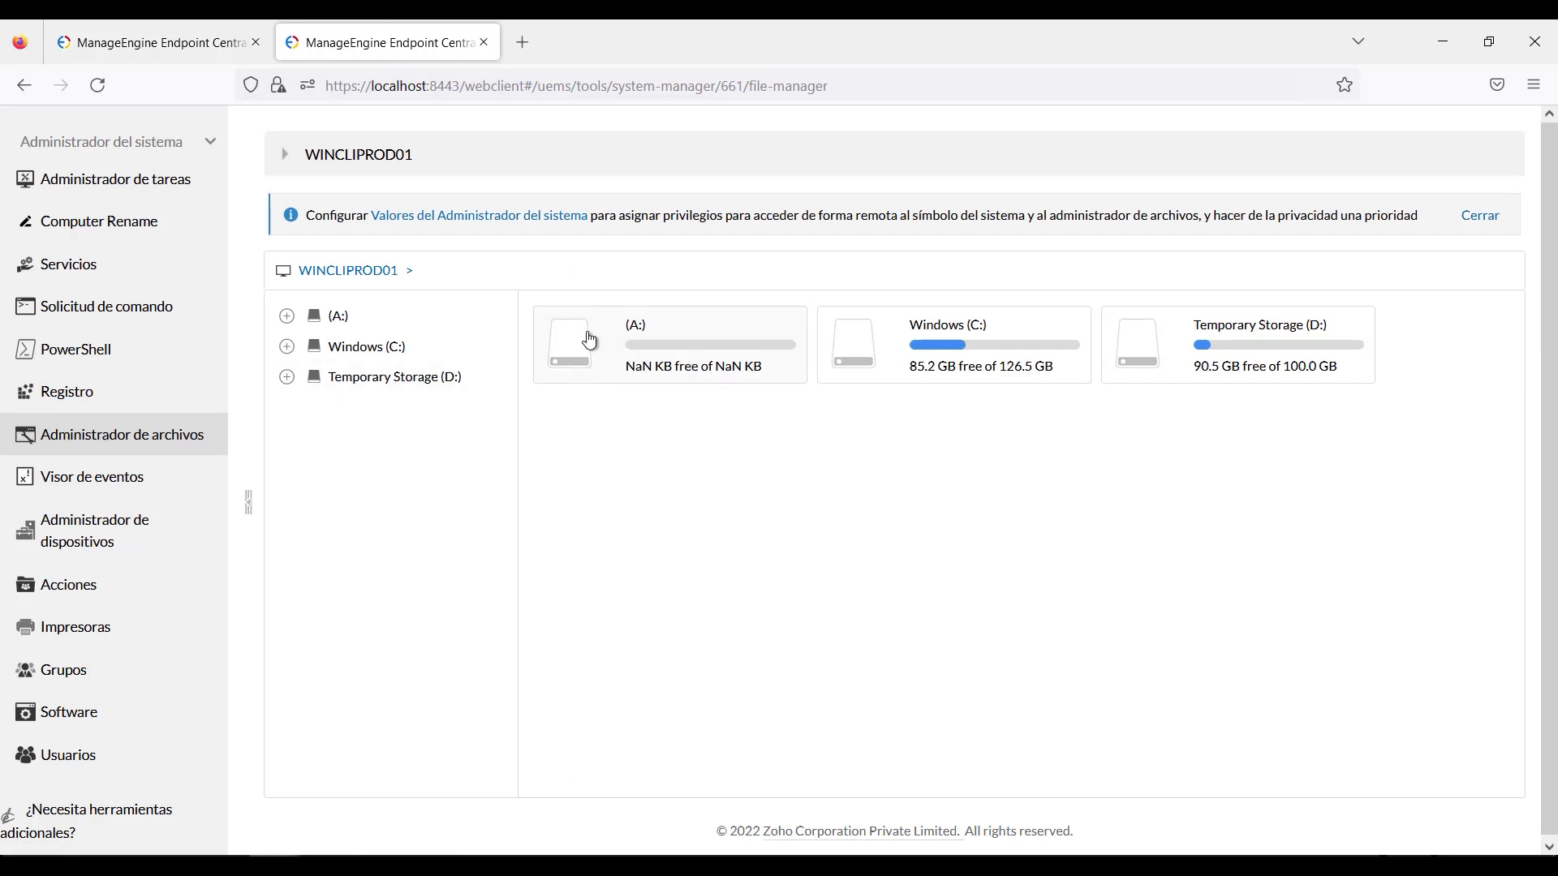
pyautogui.click(288, 347)
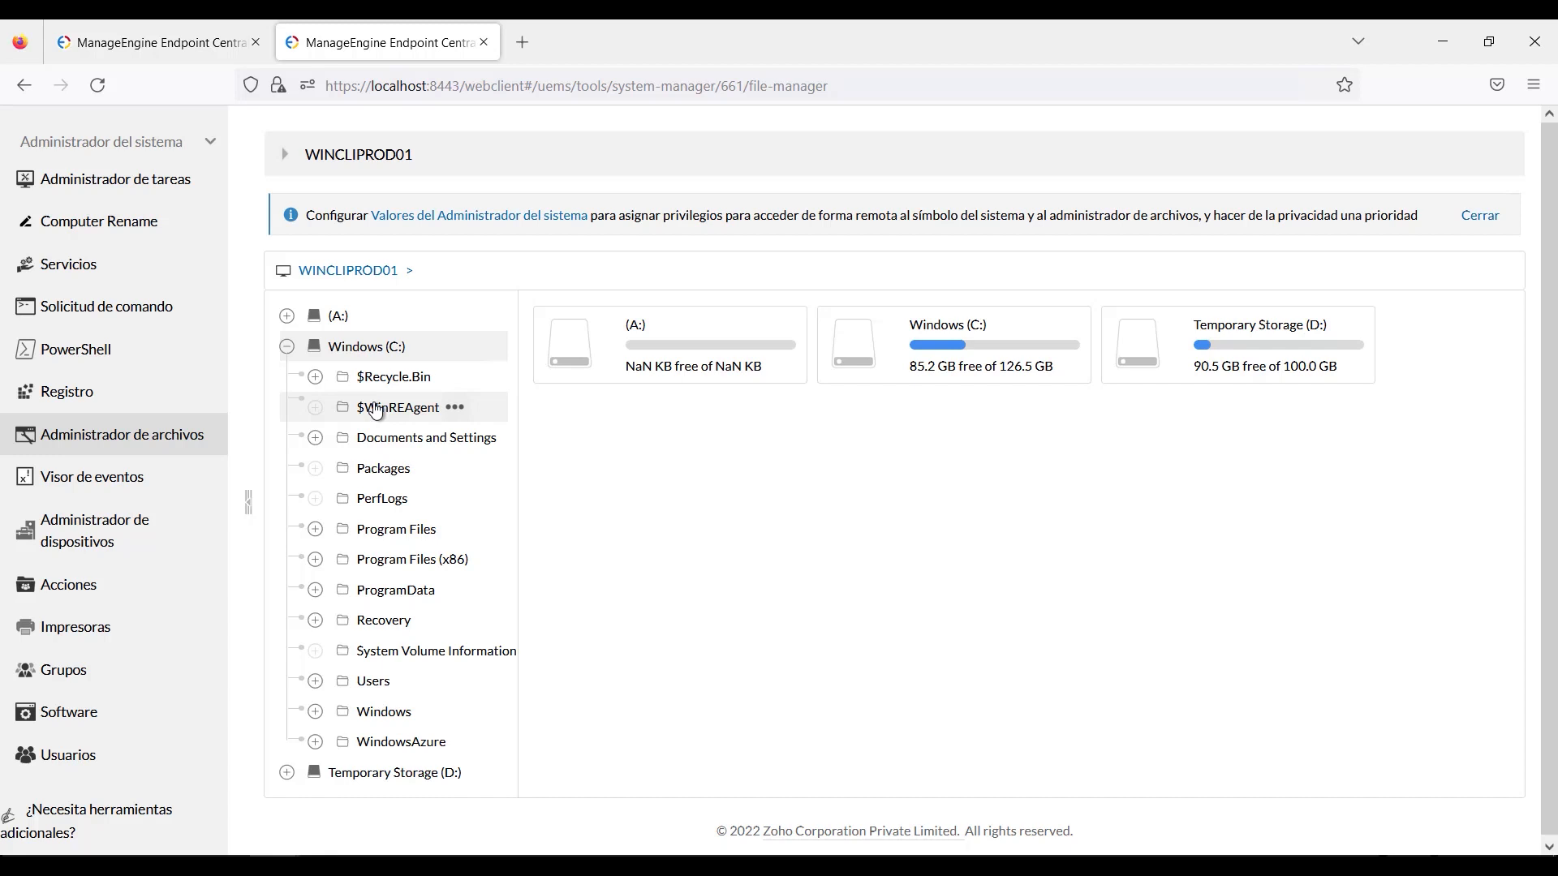
pyautogui.click(930, 325)
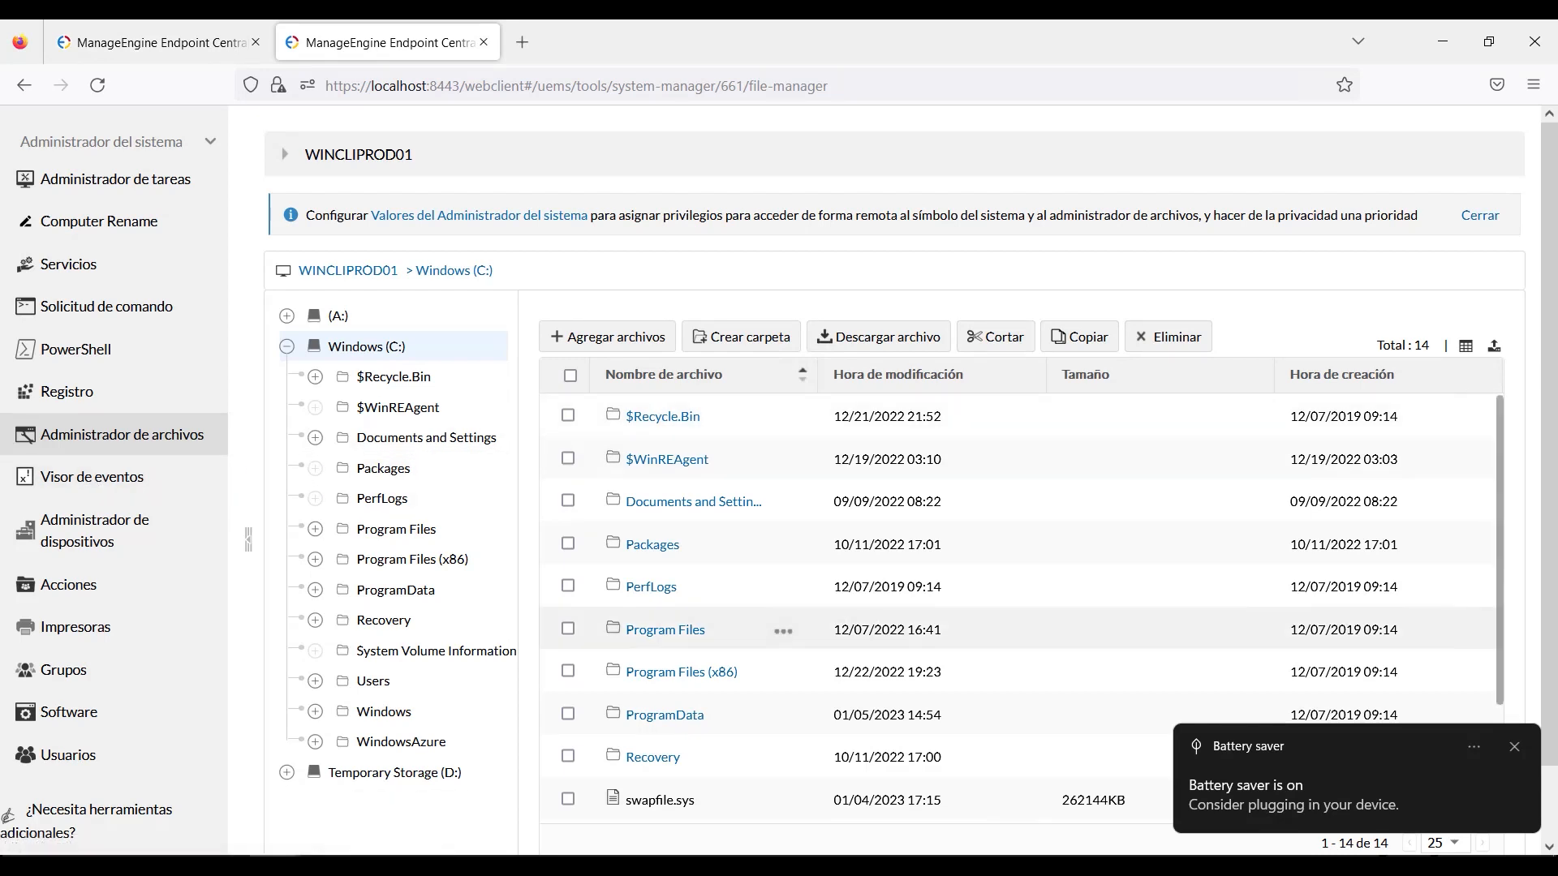
pyautogui.click(1515, 747)
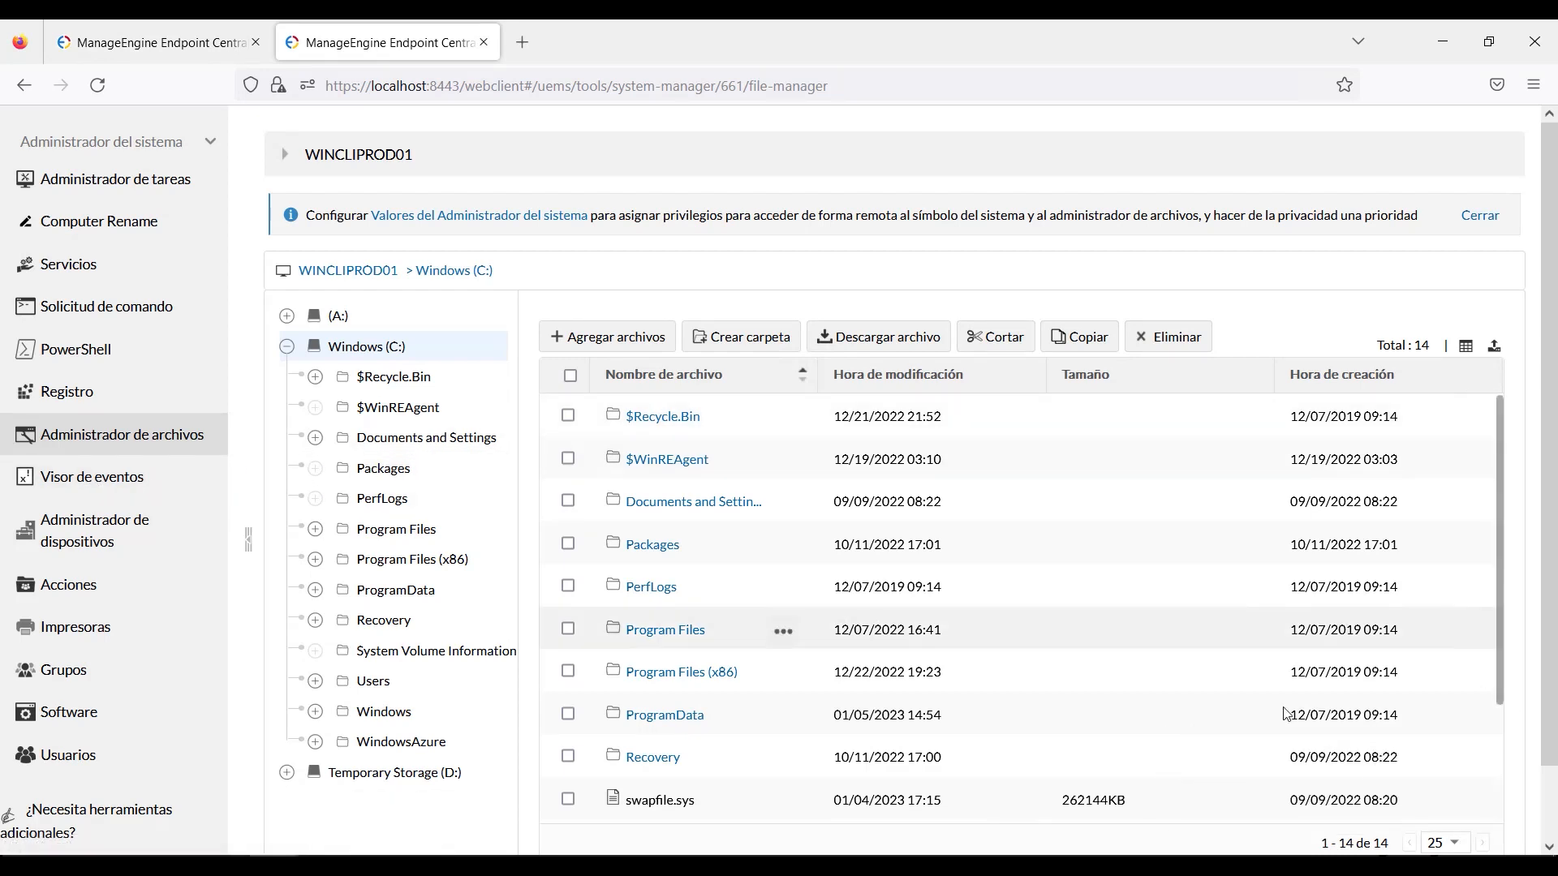
# Review the Security and System logs of WINCLIPROD01 in the remote event viewer.
pyautogui.click(67, 488)
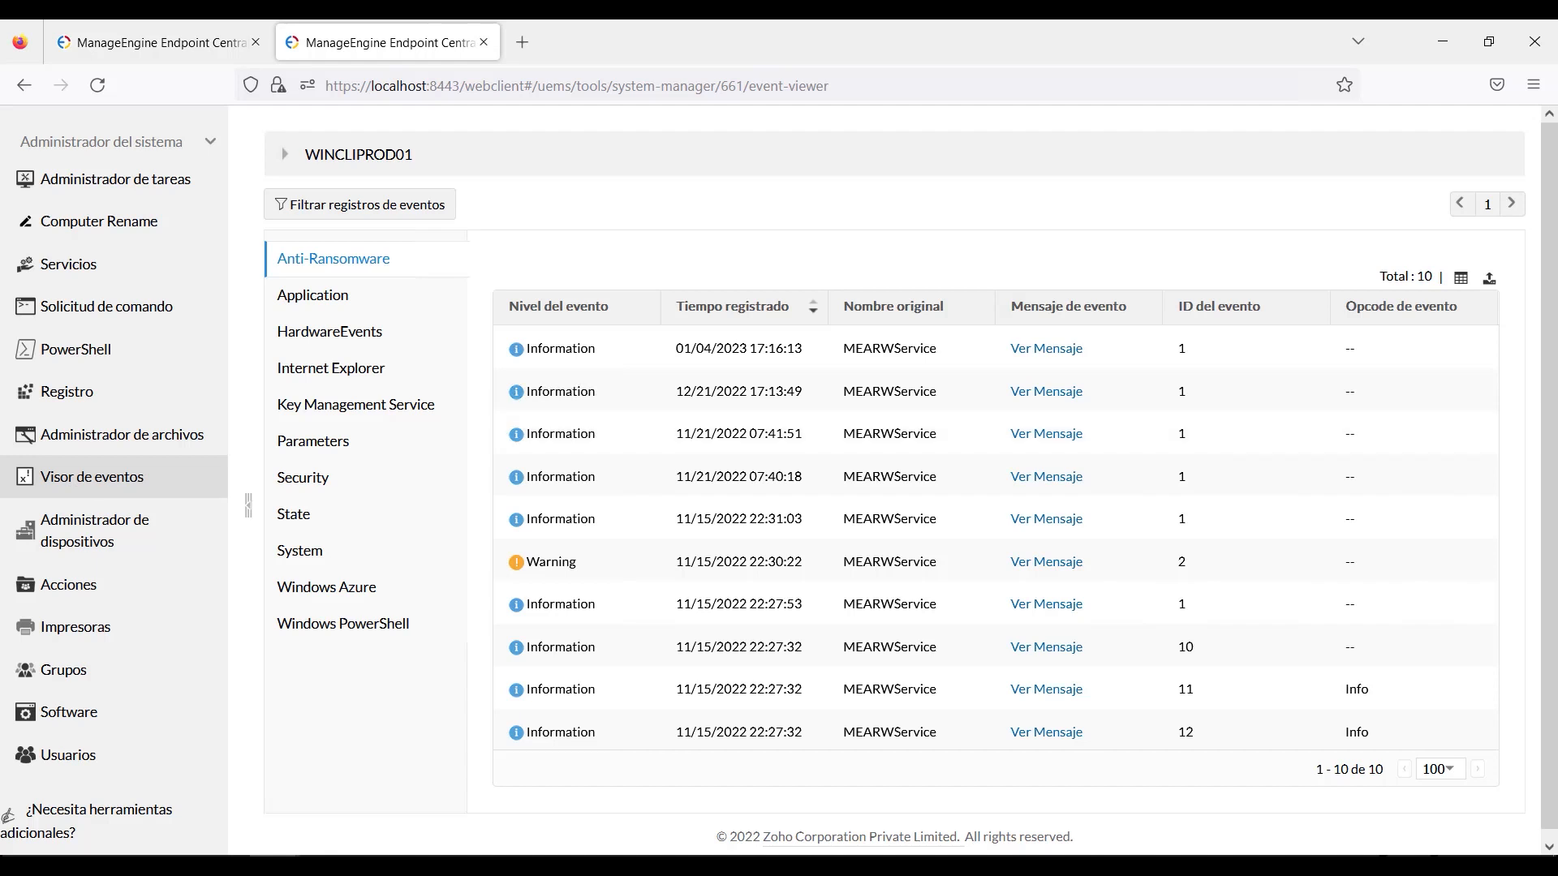
pyautogui.click(313, 489)
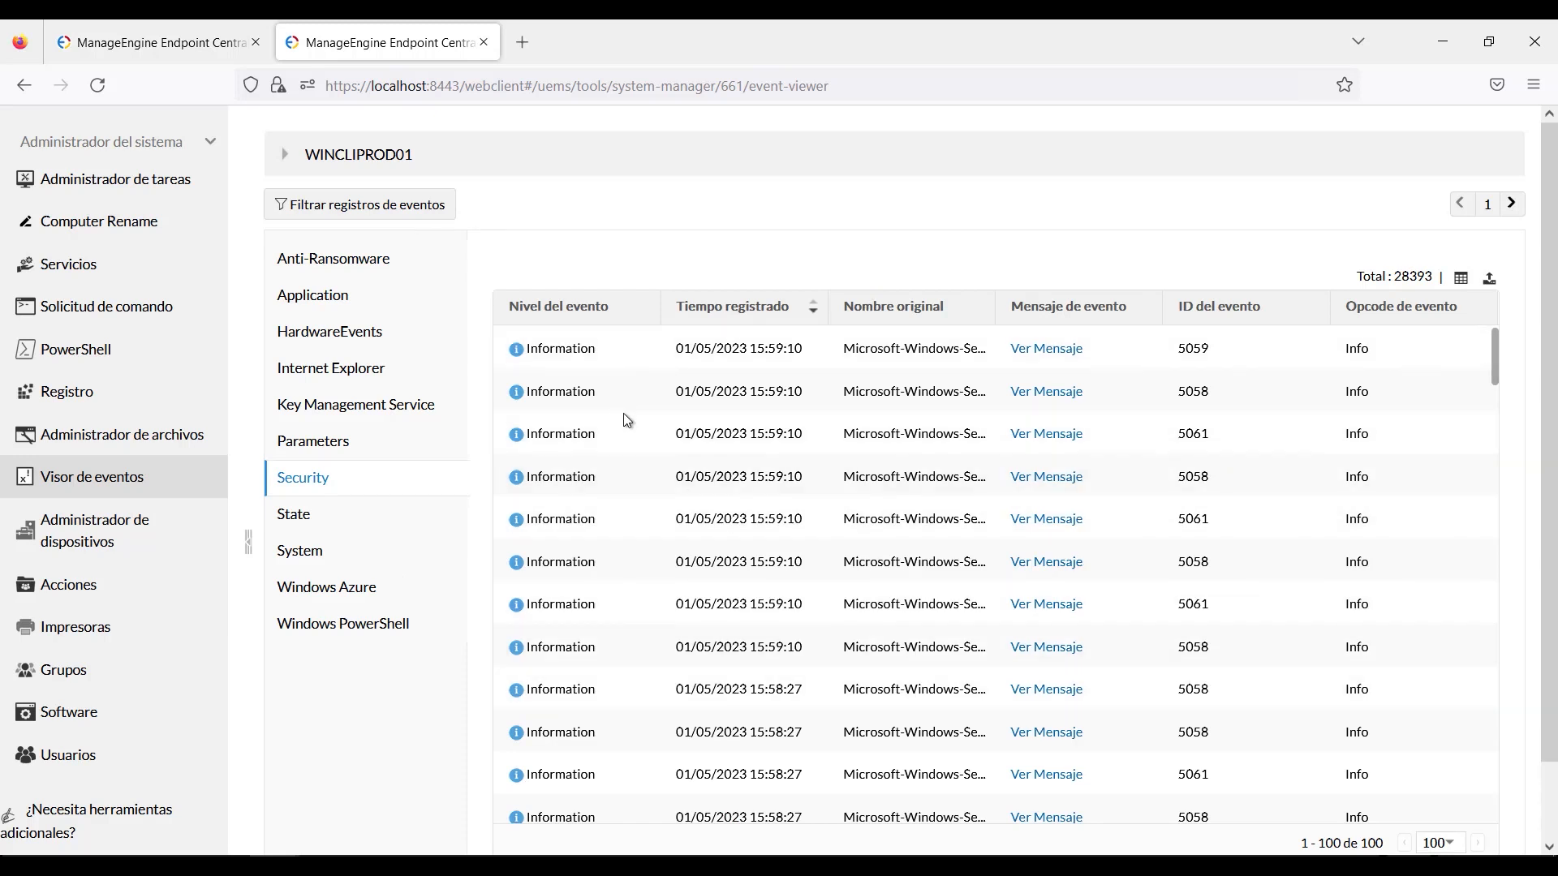
pyautogui.click(296, 548)
# Review the device manager, shares, Administrators group members, installed software and user accounts of WINCLIPROD01 in the System Manager.
pyautogui.click(115, 541)
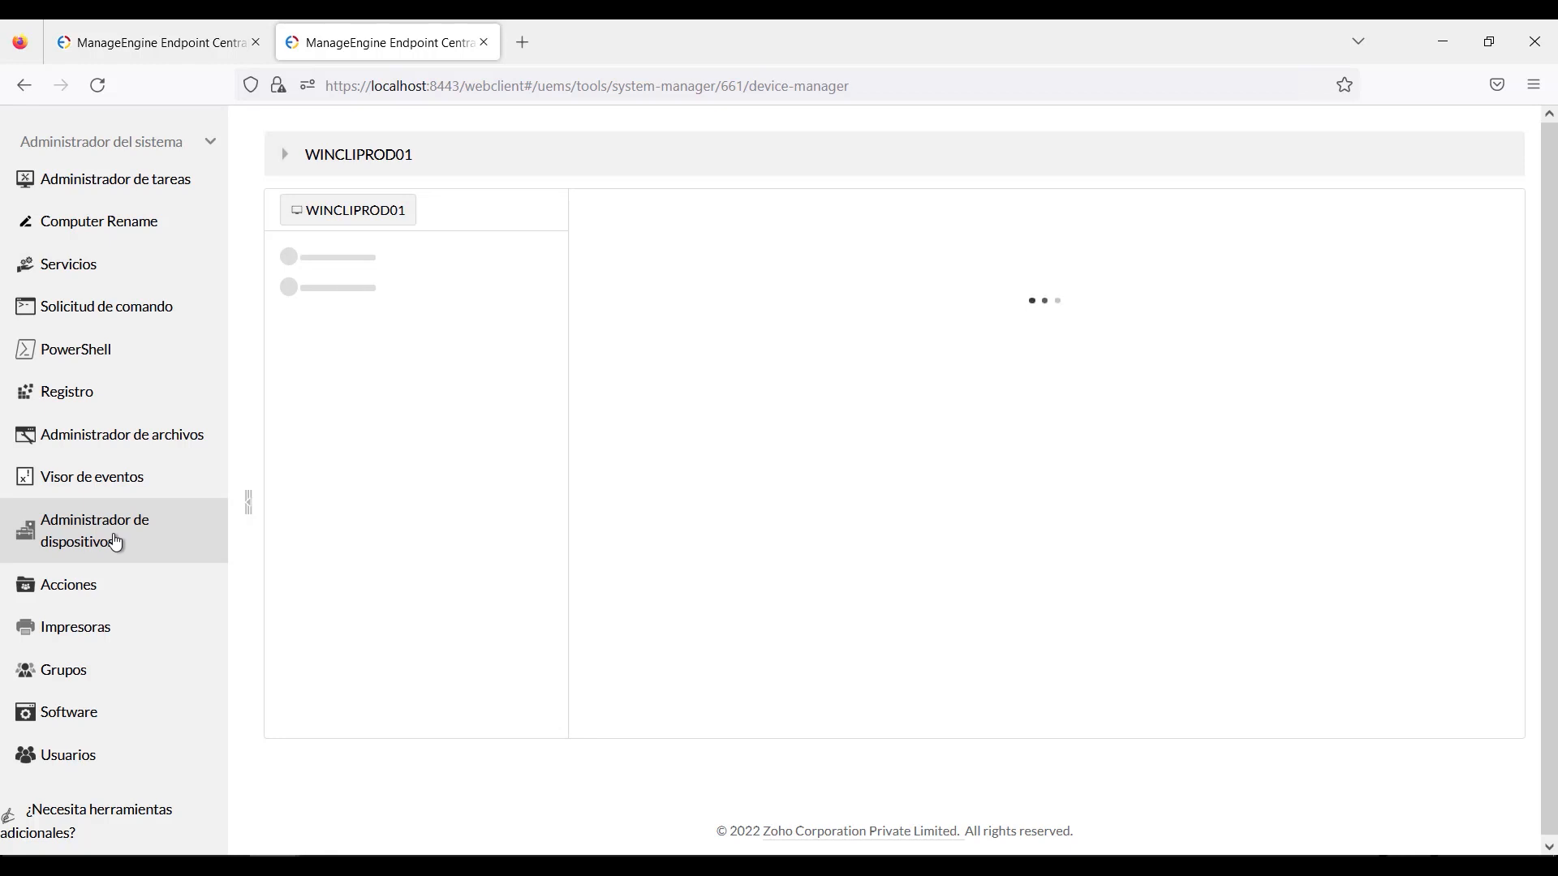
pyautogui.click(91, 595)
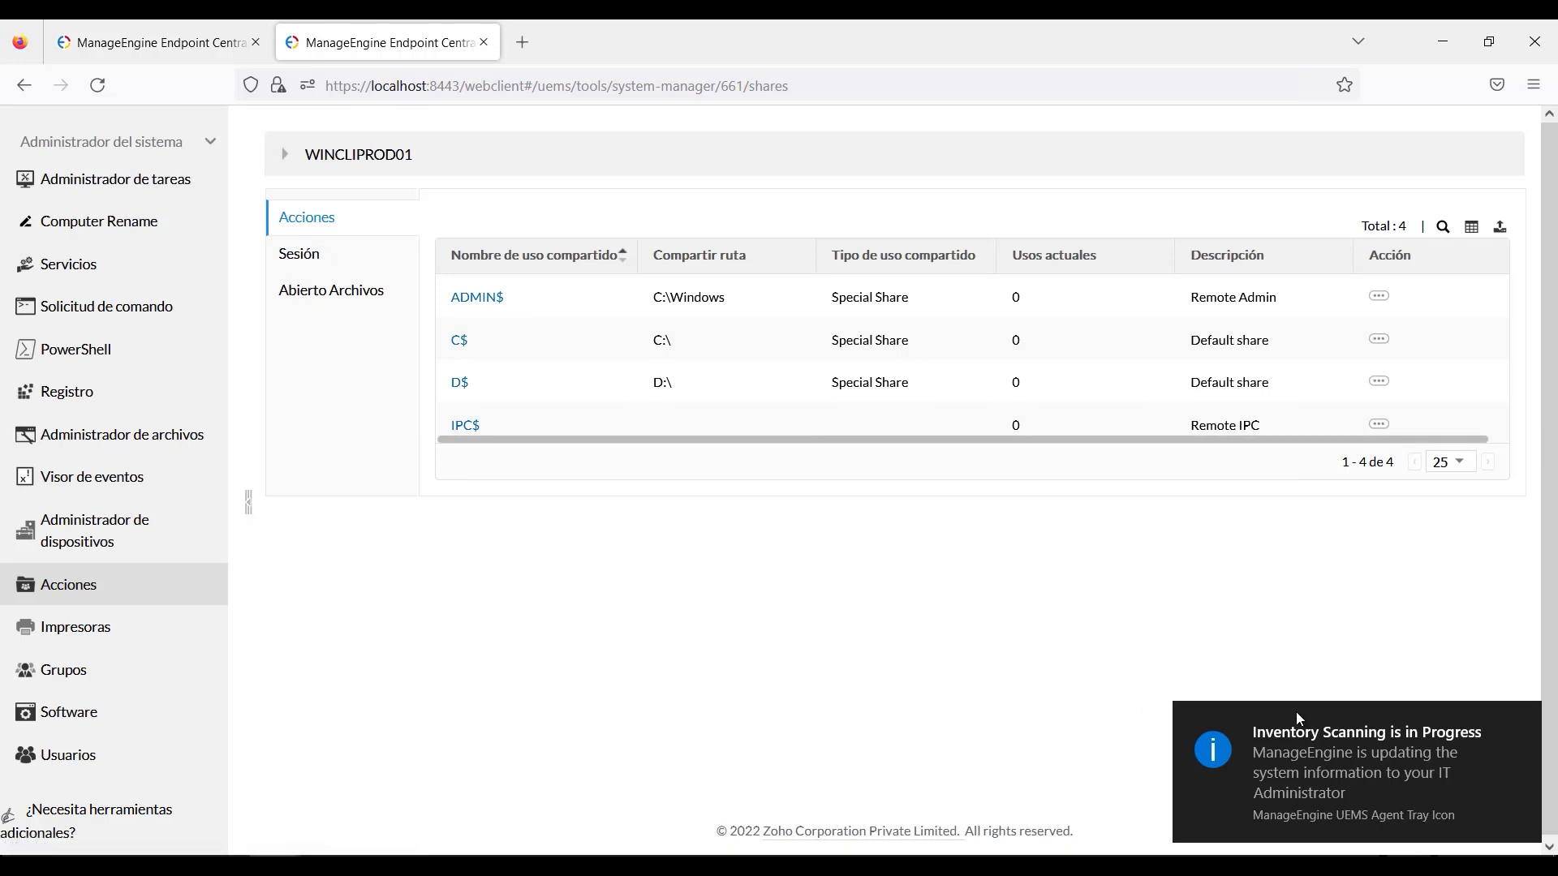
pyautogui.click(122, 681)
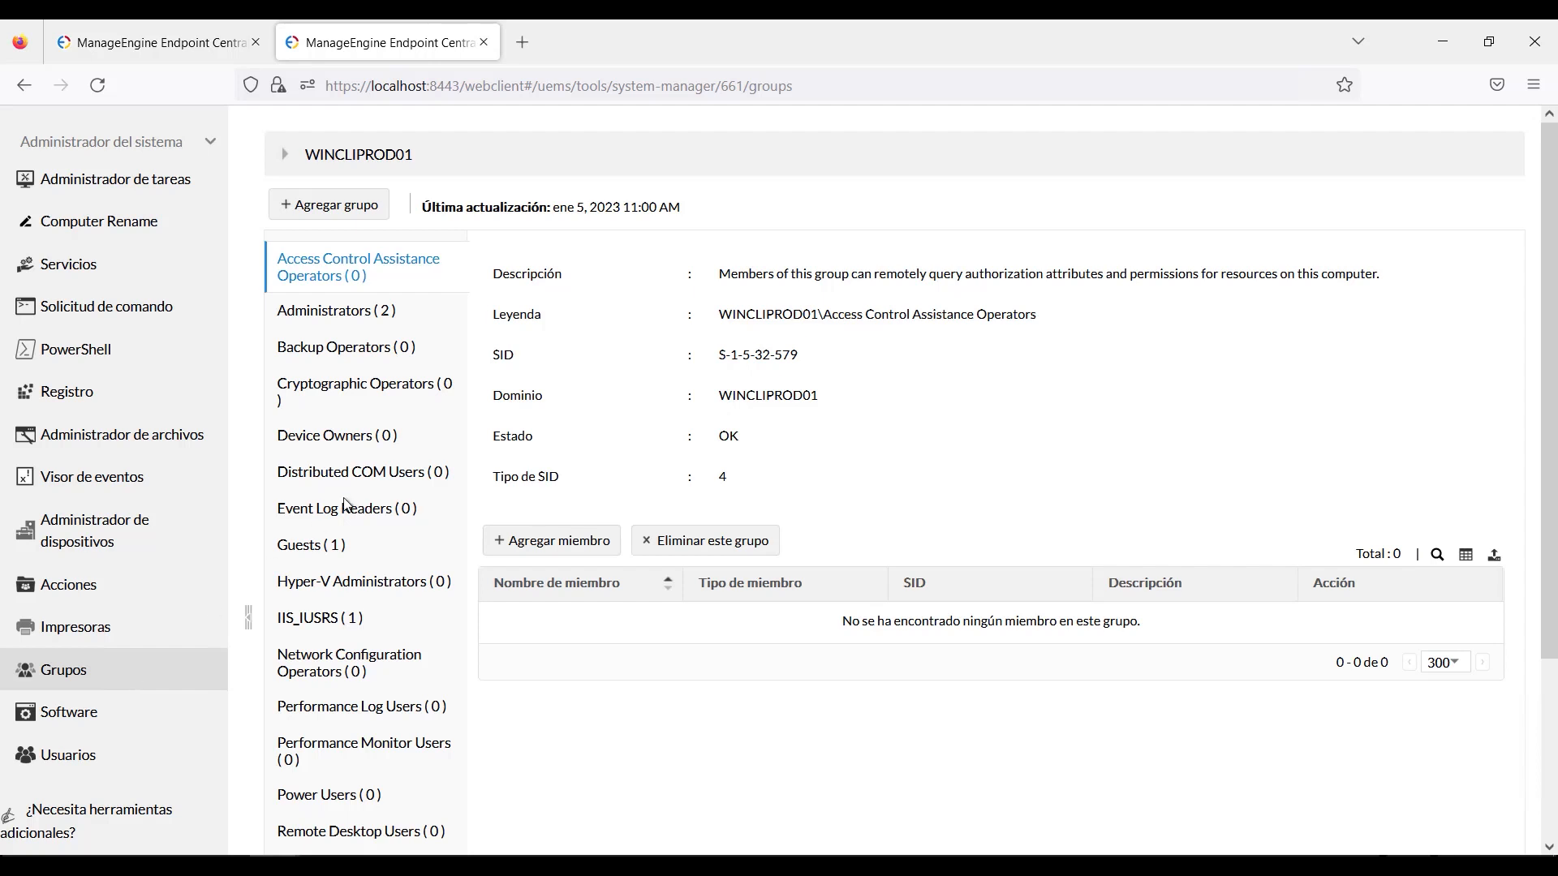
pyautogui.click(379, 322)
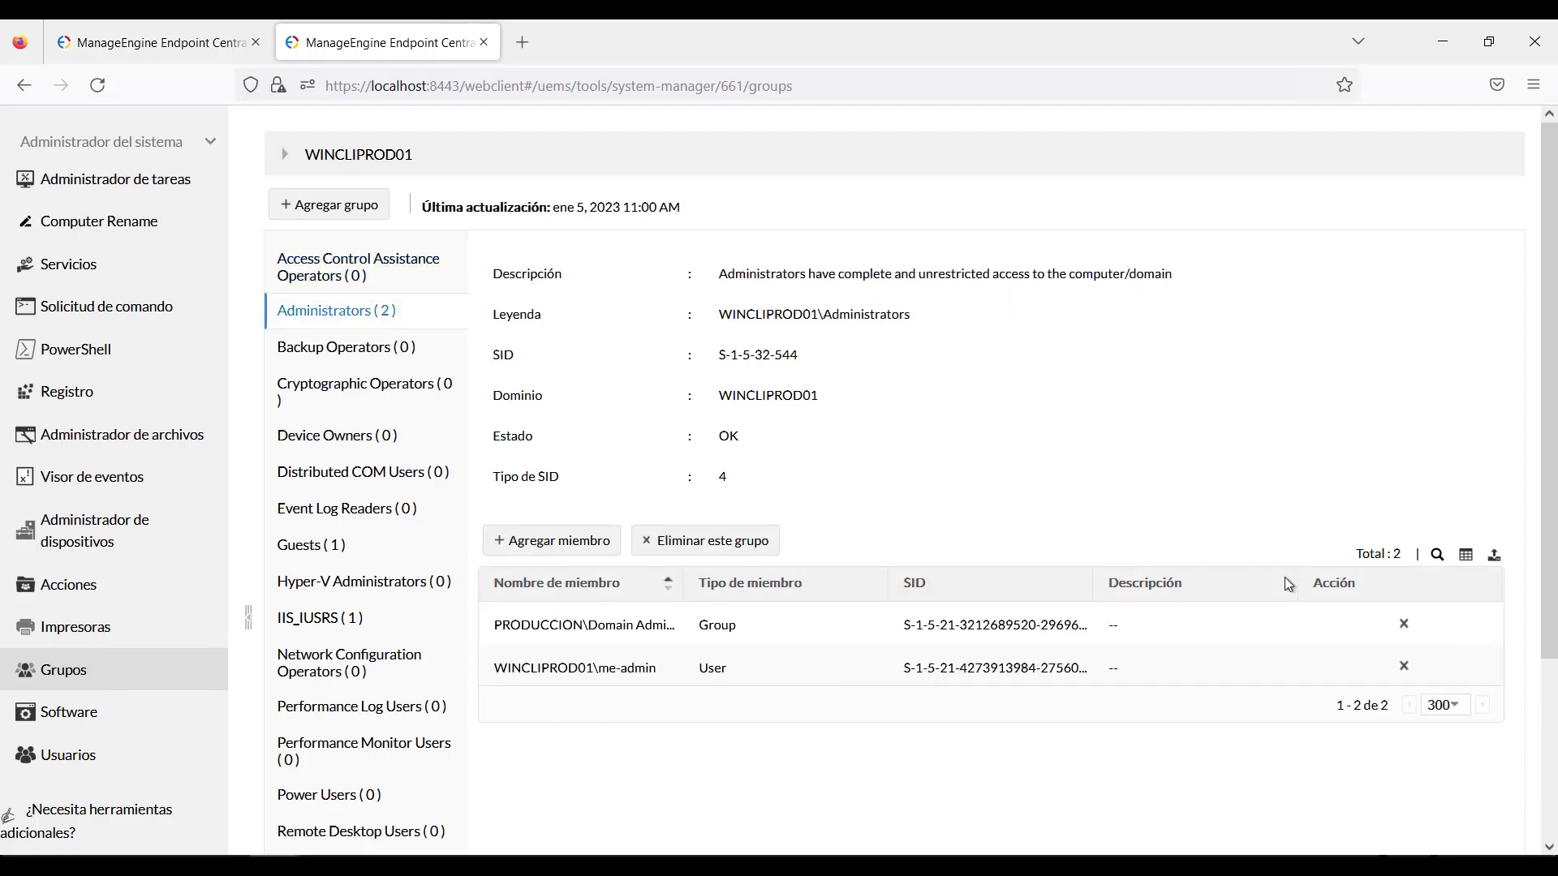
pyautogui.click(84, 719)
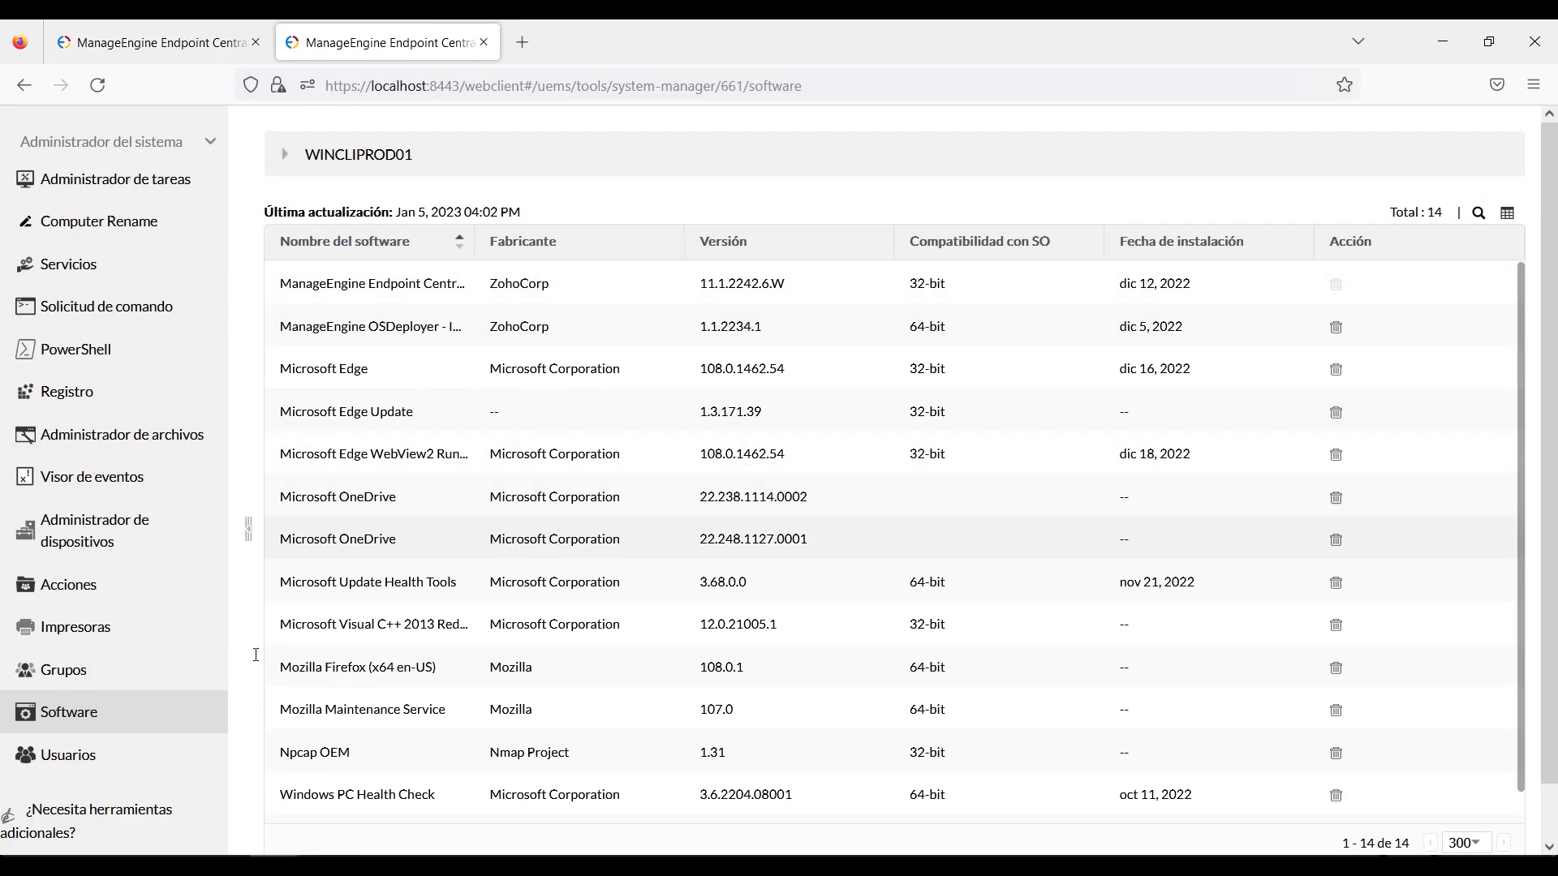
pyautogui.click(87, 763)
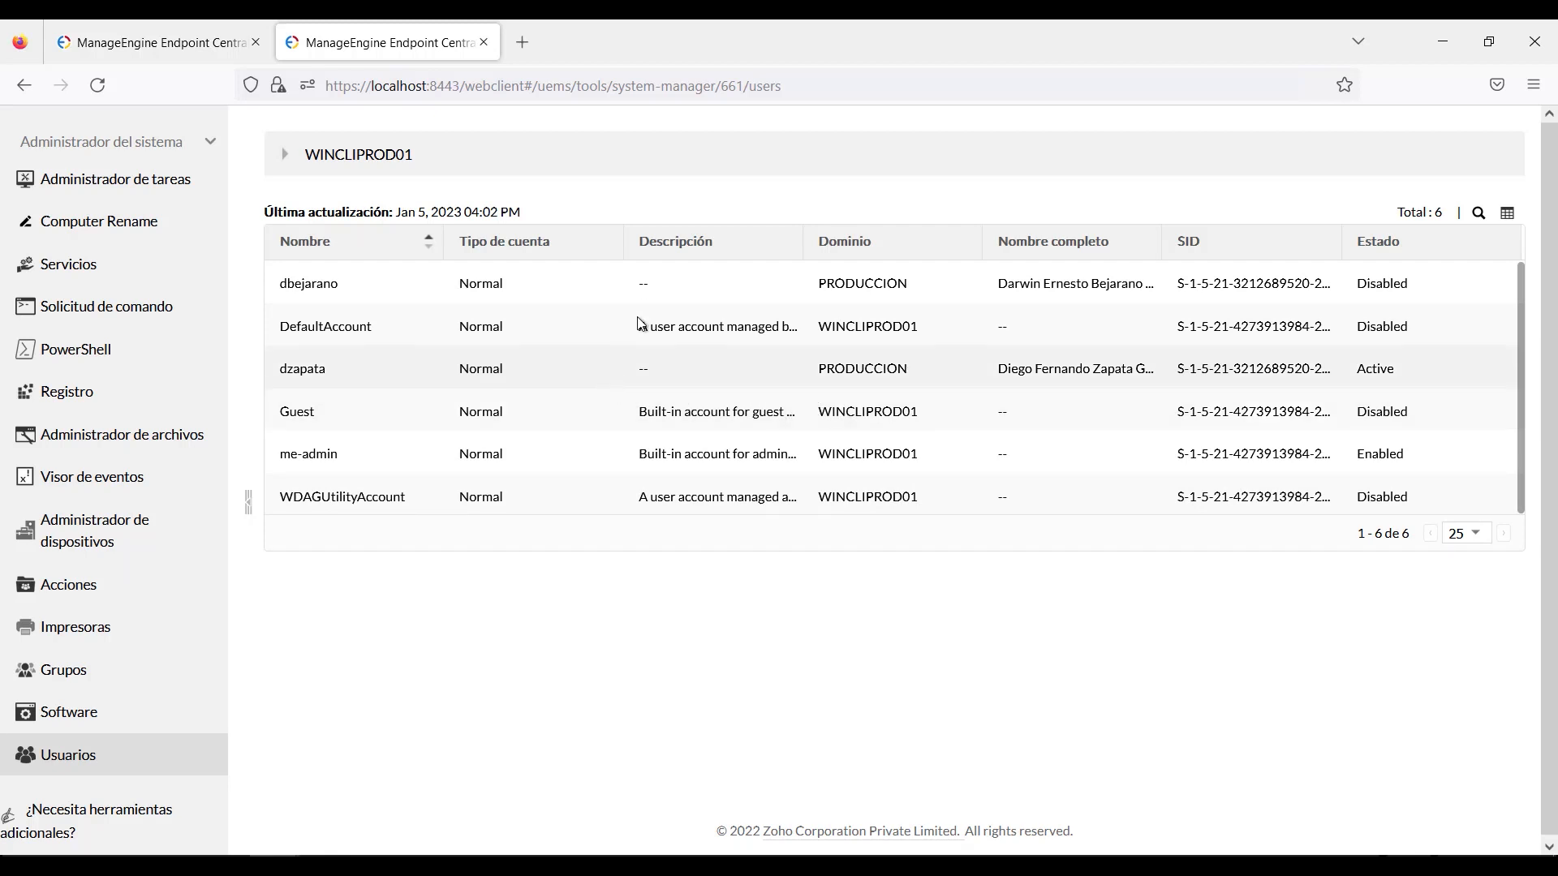
# Return to the main console's remote shutdown tool and select WINCLIPROD01 for an immediate shutdown without running it.
pyautogui.click(158, 37)
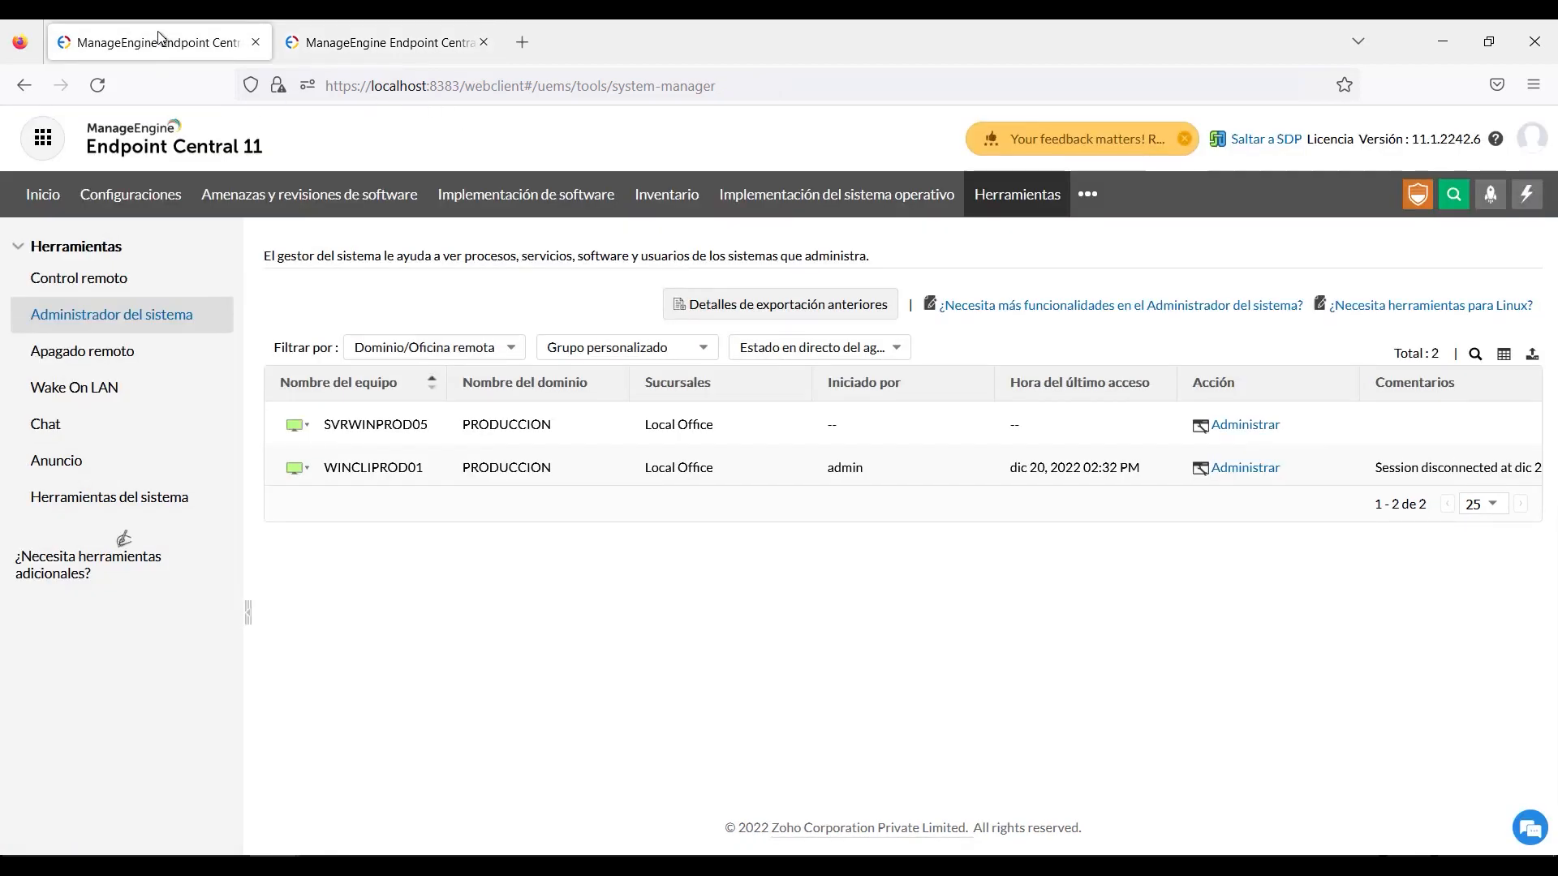
pyautogui.click(124, 354)
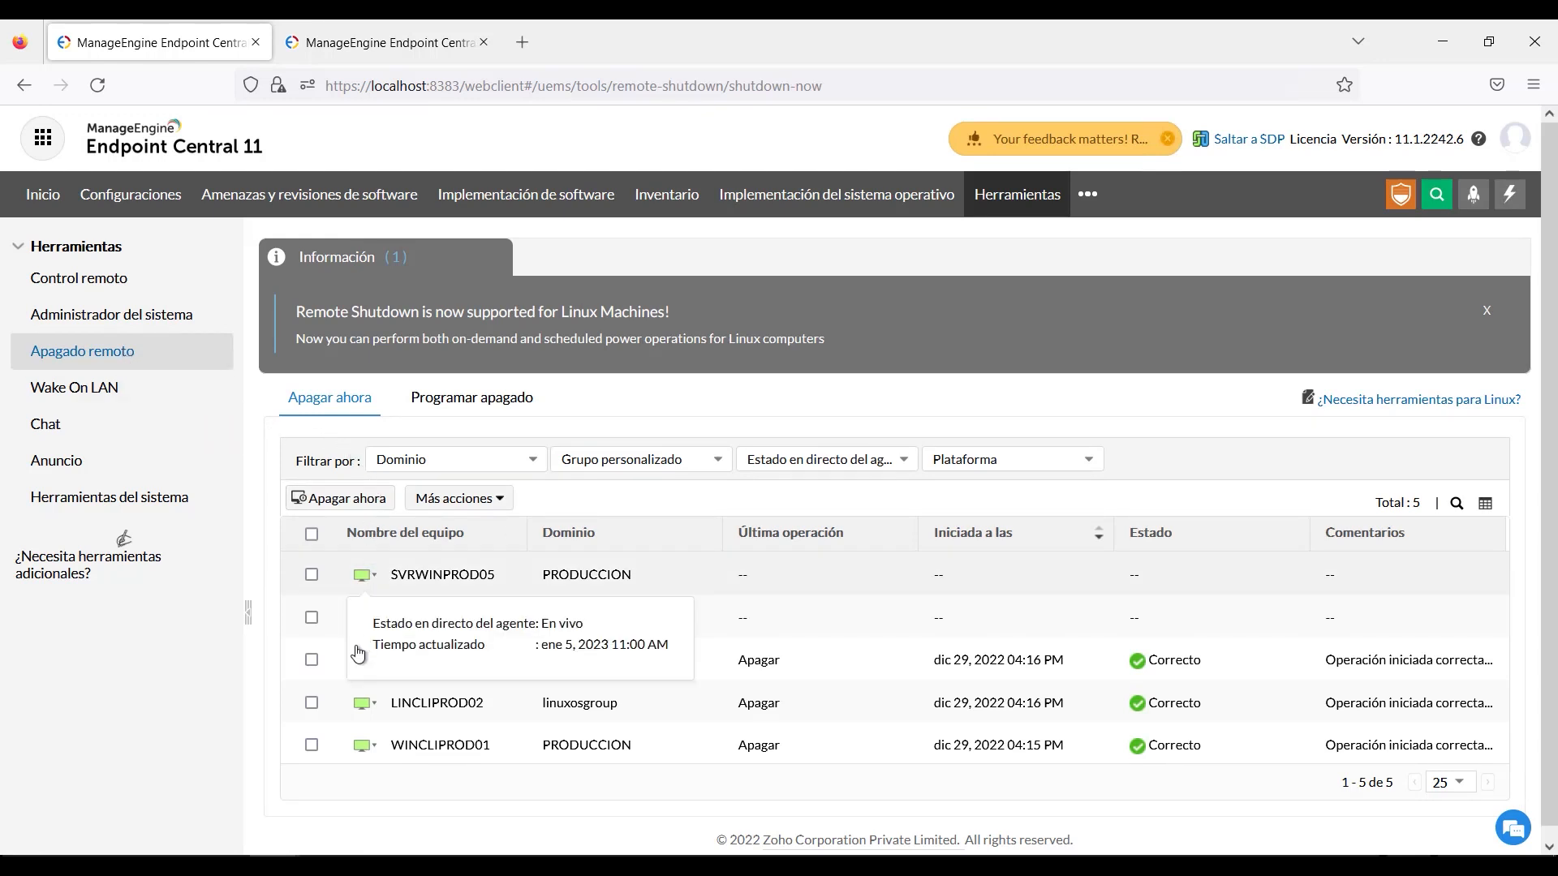
pyautogui.click(313, 745)
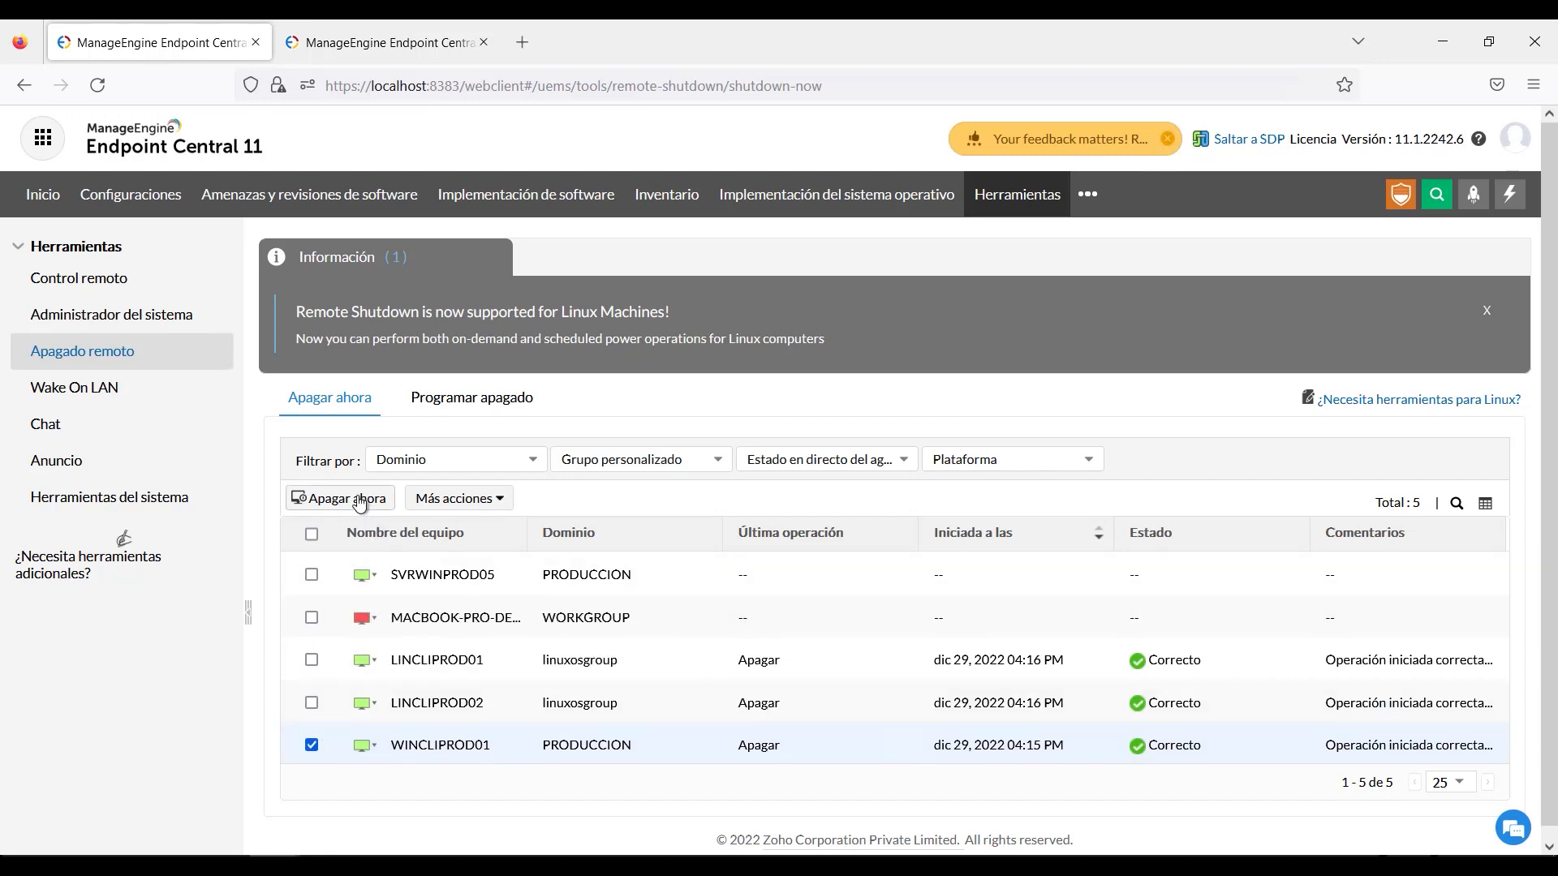
# Examine the operation, shutdown mode, target and scheduler options of a new scheduled shutdown task, leaving the form without saving.
pyautogui.click(465, 403)
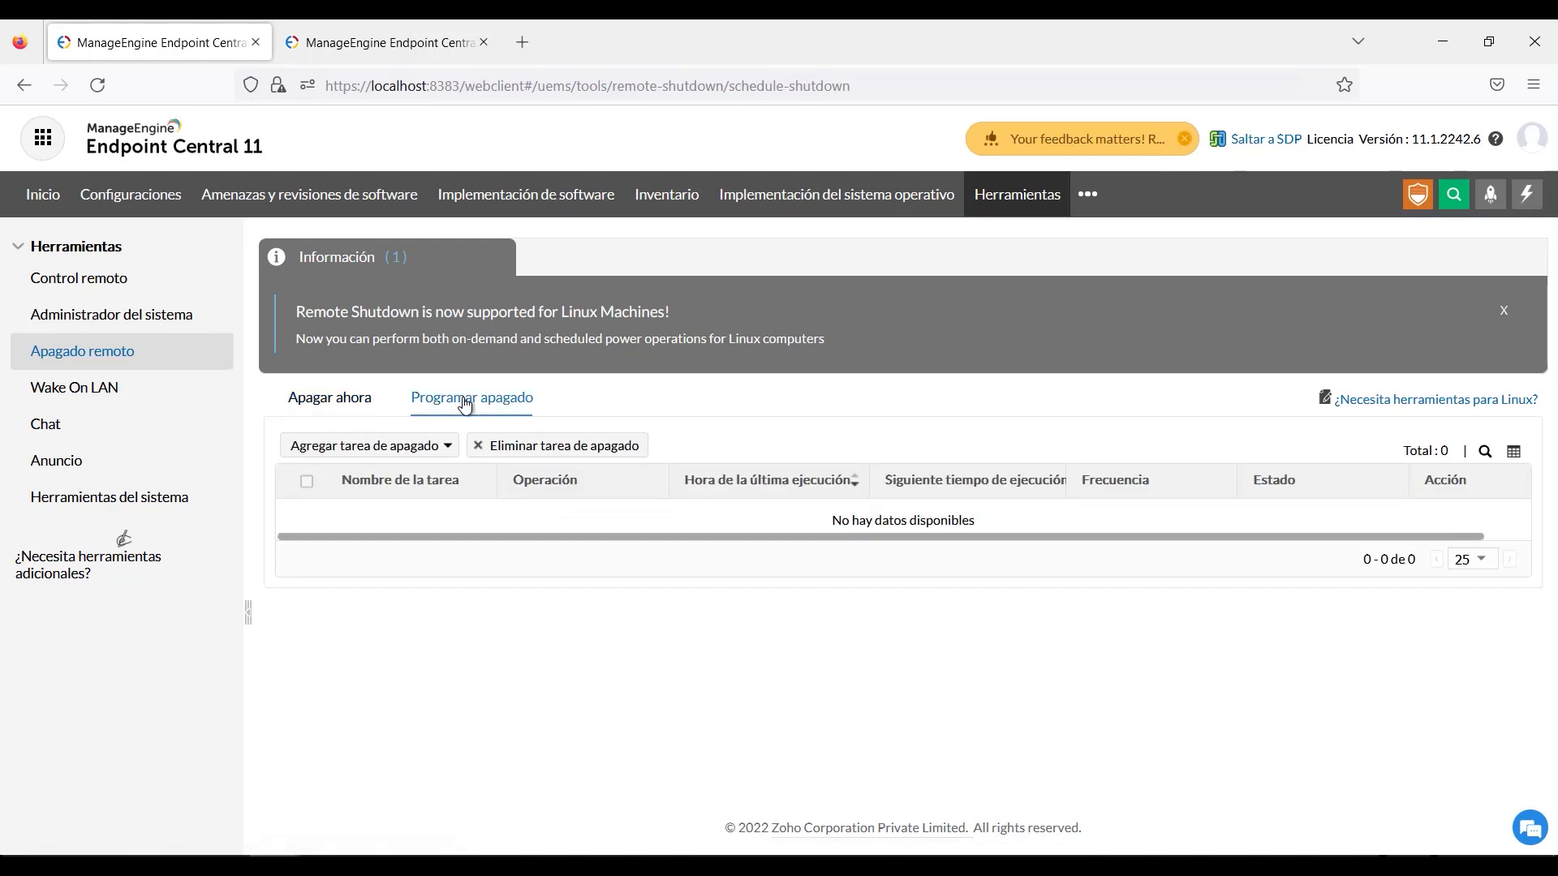
pyautogui.click(427, 445)
pyautogui.click(362, 483)
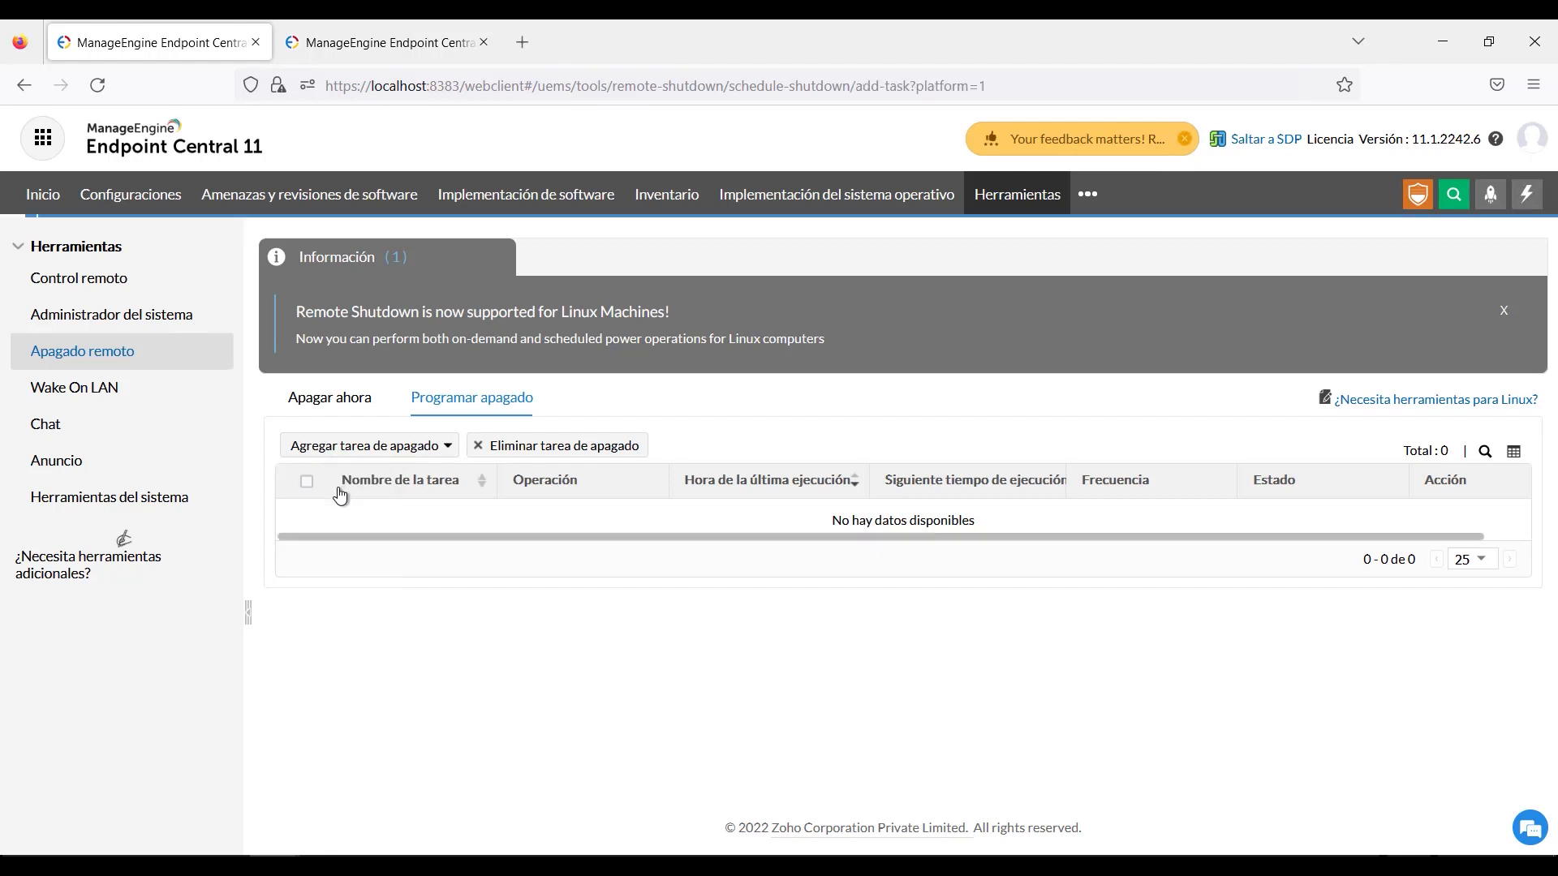
pyautogui.scroll(-2, 581, 532)
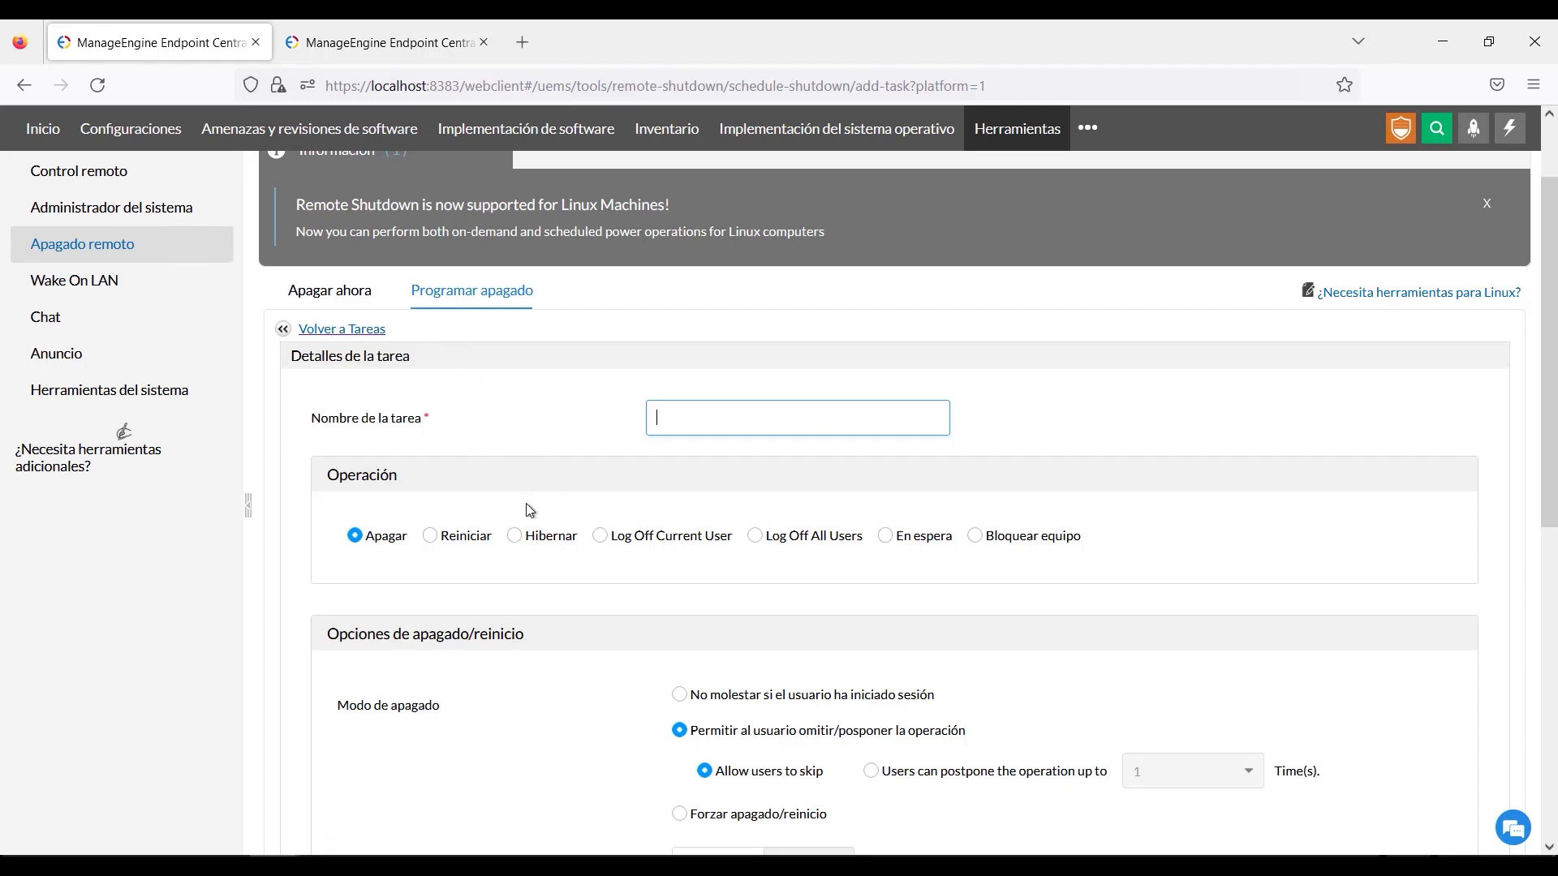
pyautogui.scroll(-6, 557, 507)
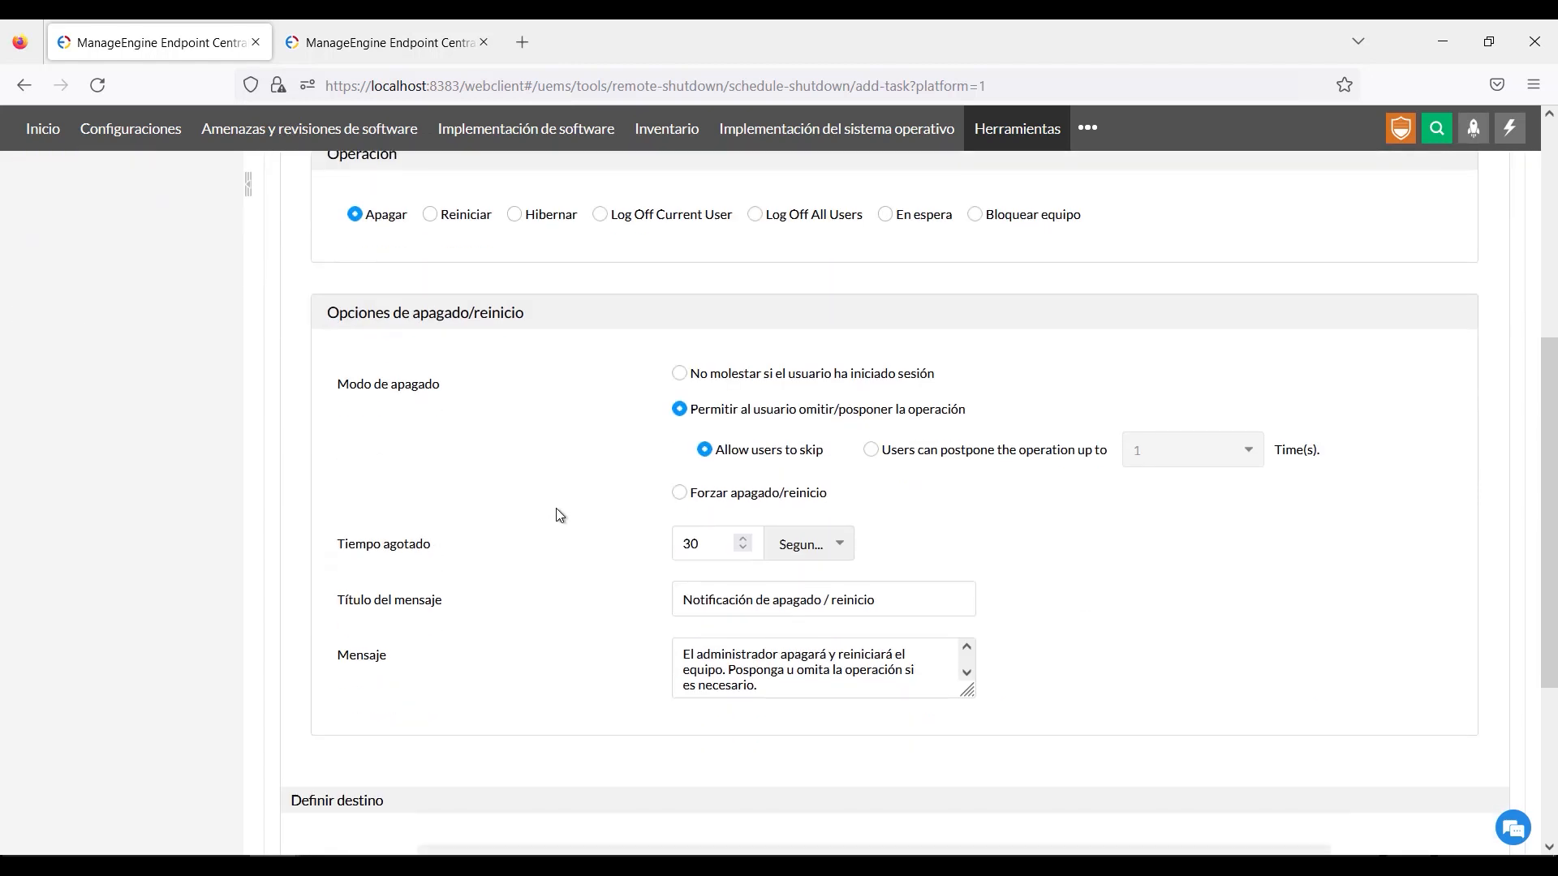
pyautogui.scroll(-4, 575, 508)
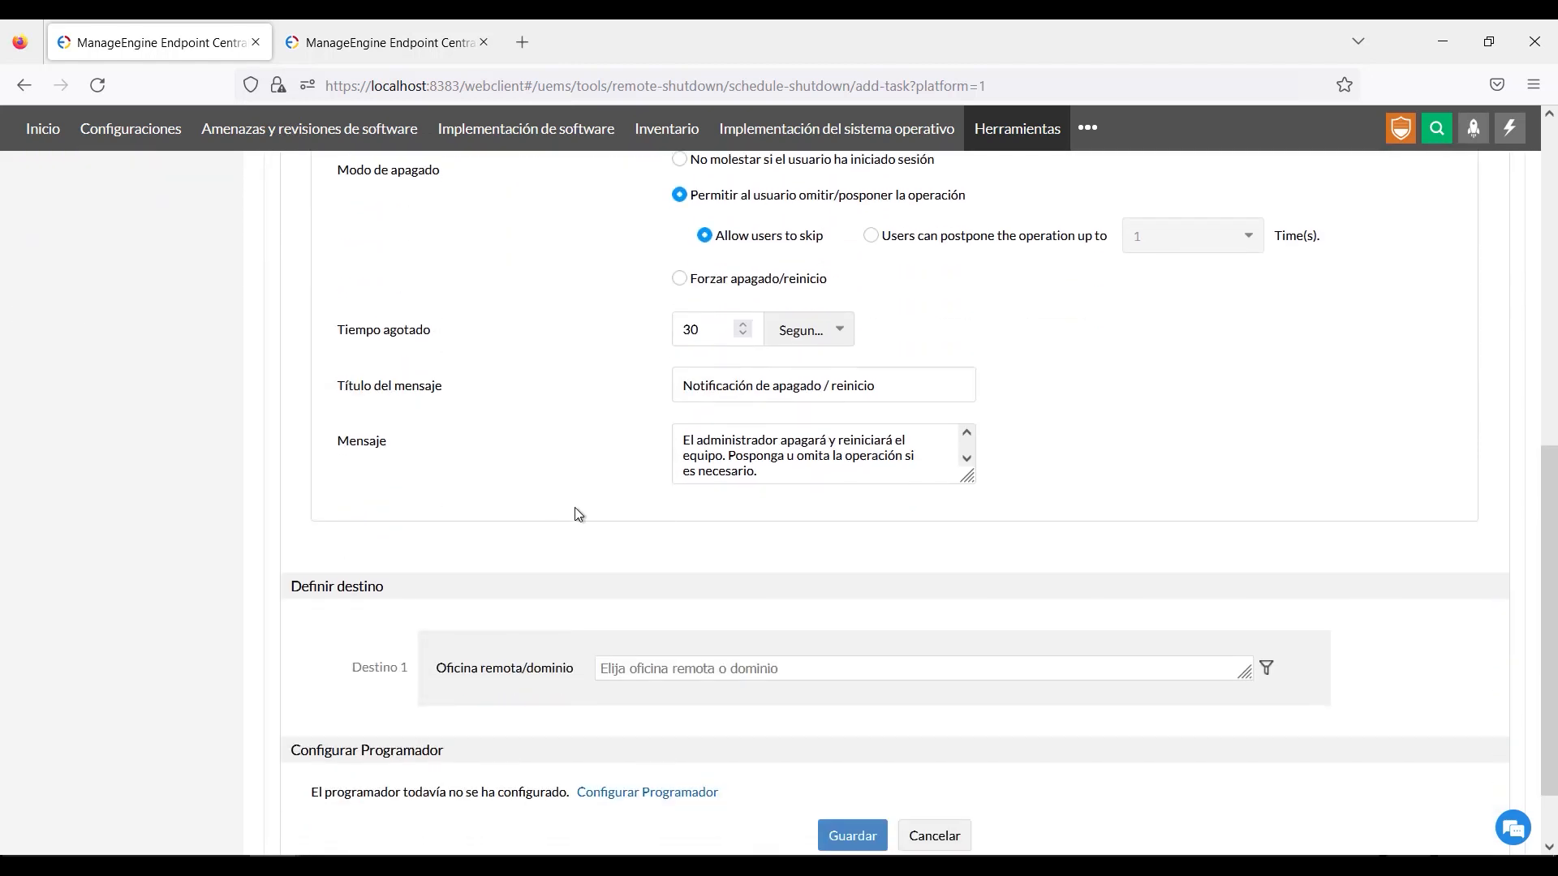
pyautogui.scroll(-2, 587, 523)
pyautogui.click(904, 744)
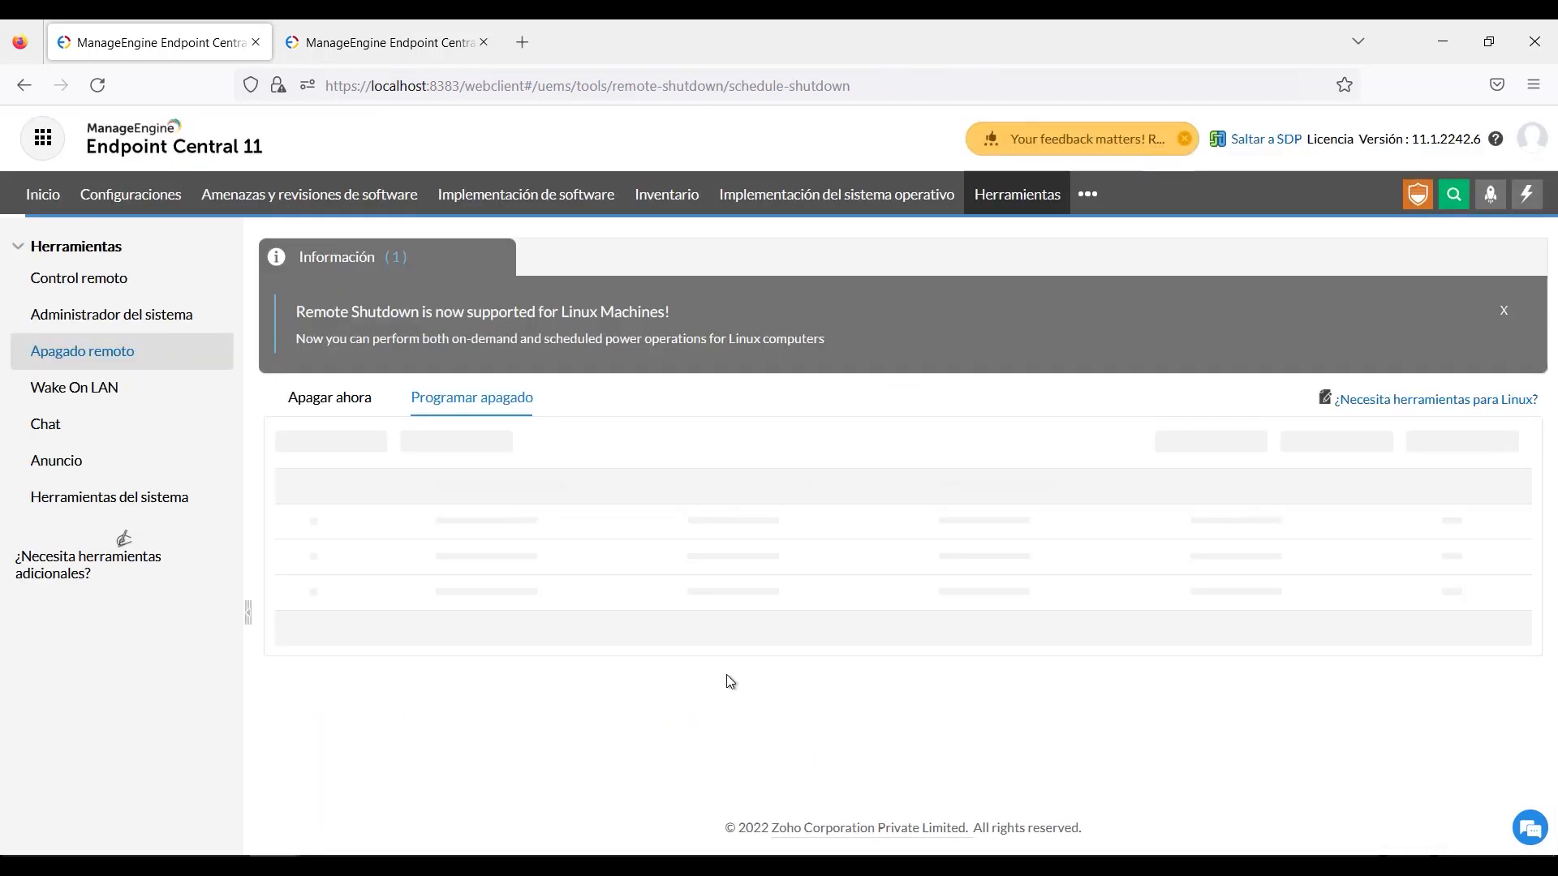
# Review the Wake On LAN computer list and the Chat user list.
pyautogui.click(107, 397)
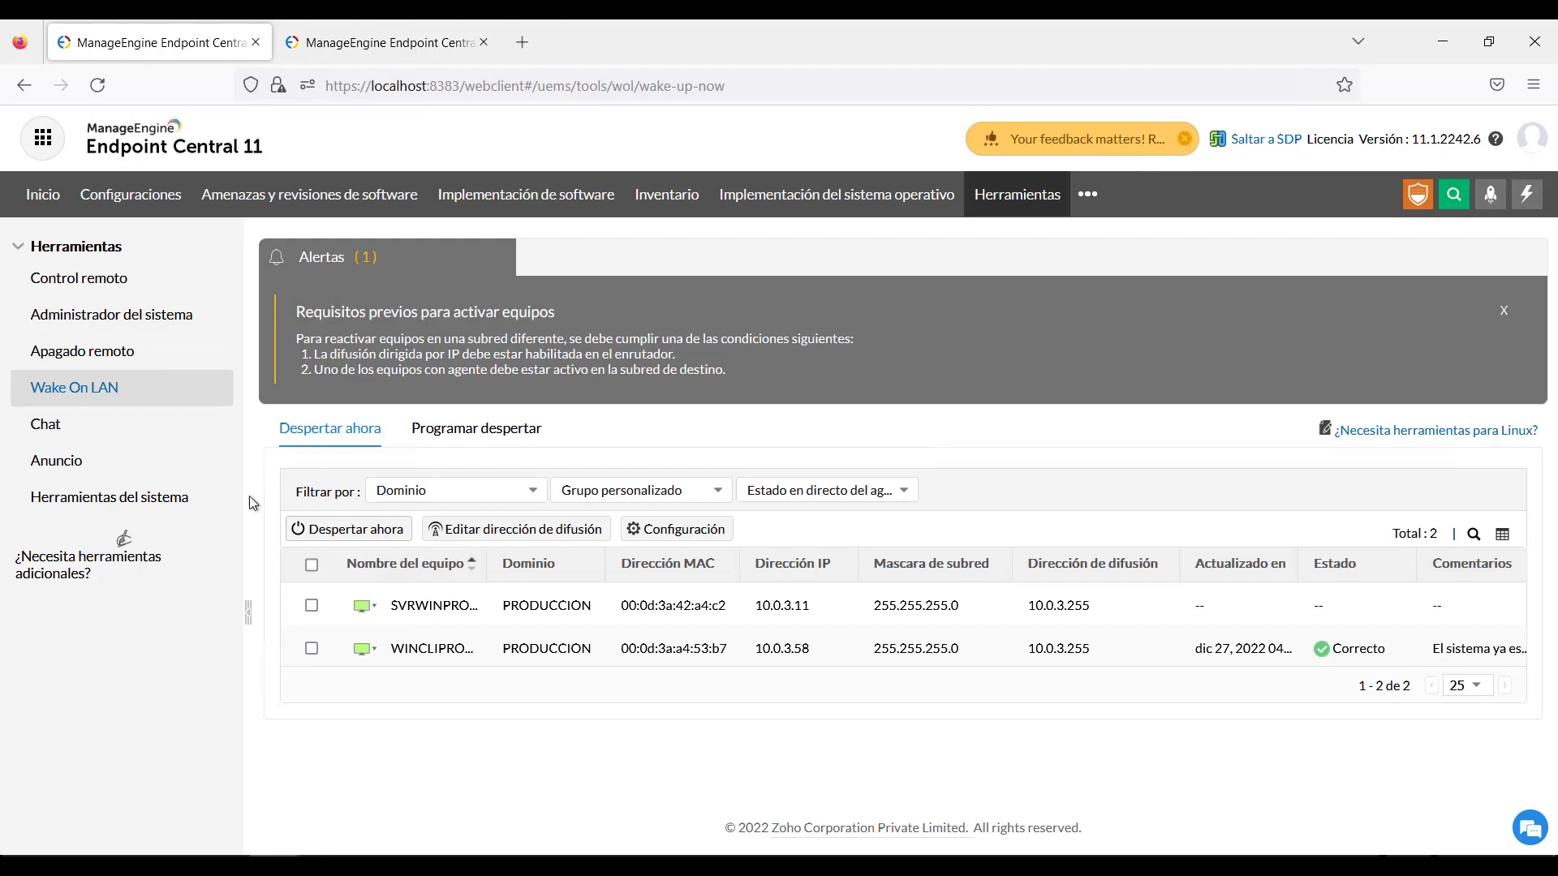
pyautogui.click(73, 437)
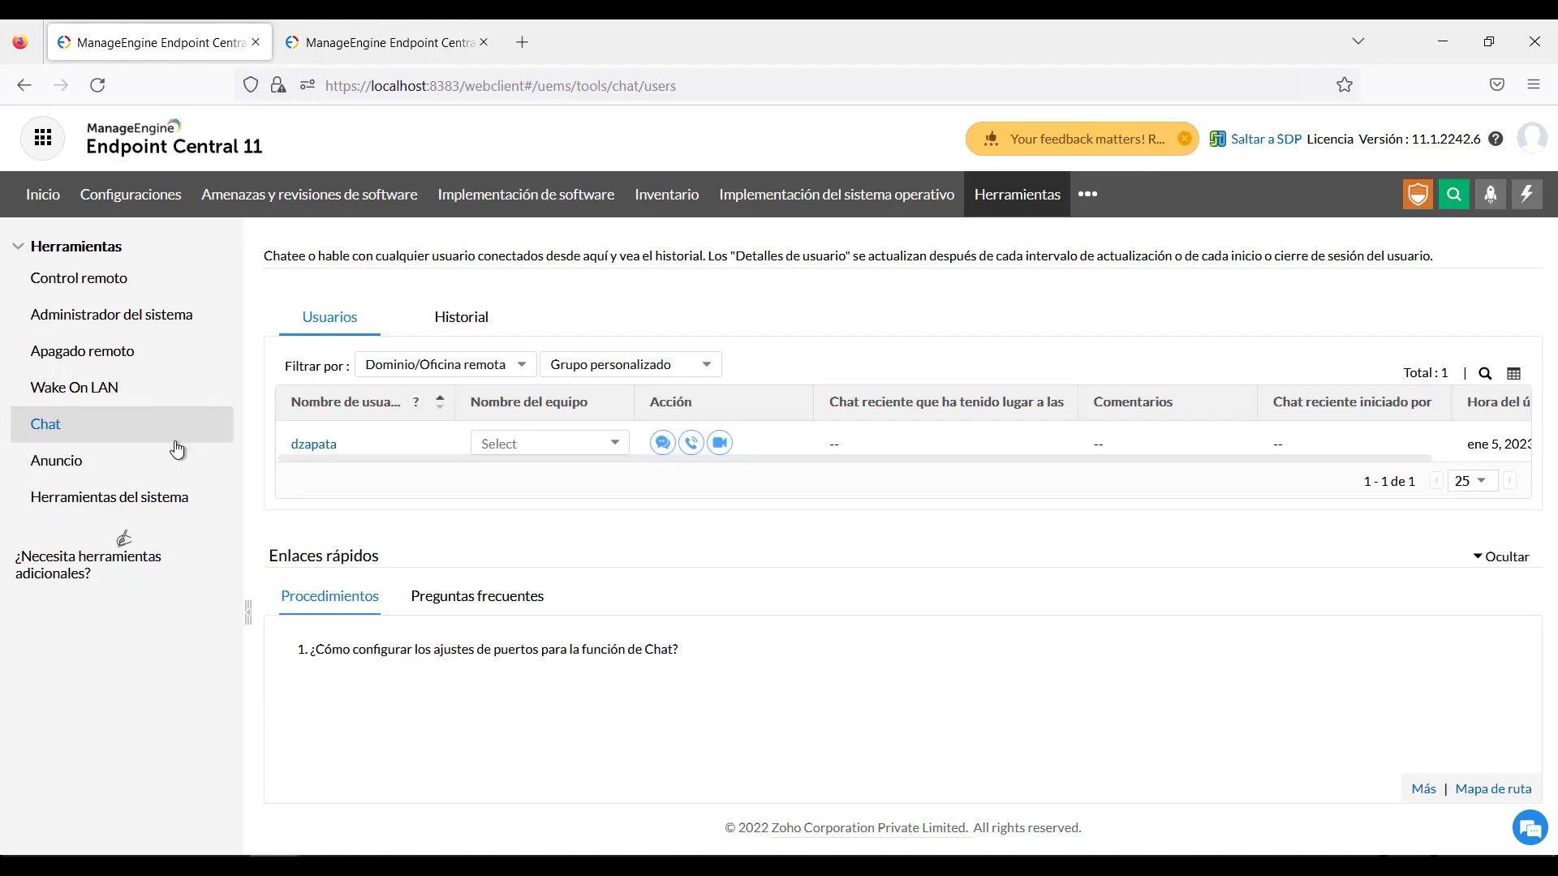
# Draft a new announcement for computers titled "Notificacion" with the message "Activades".
pyautogui.click(90, 469)
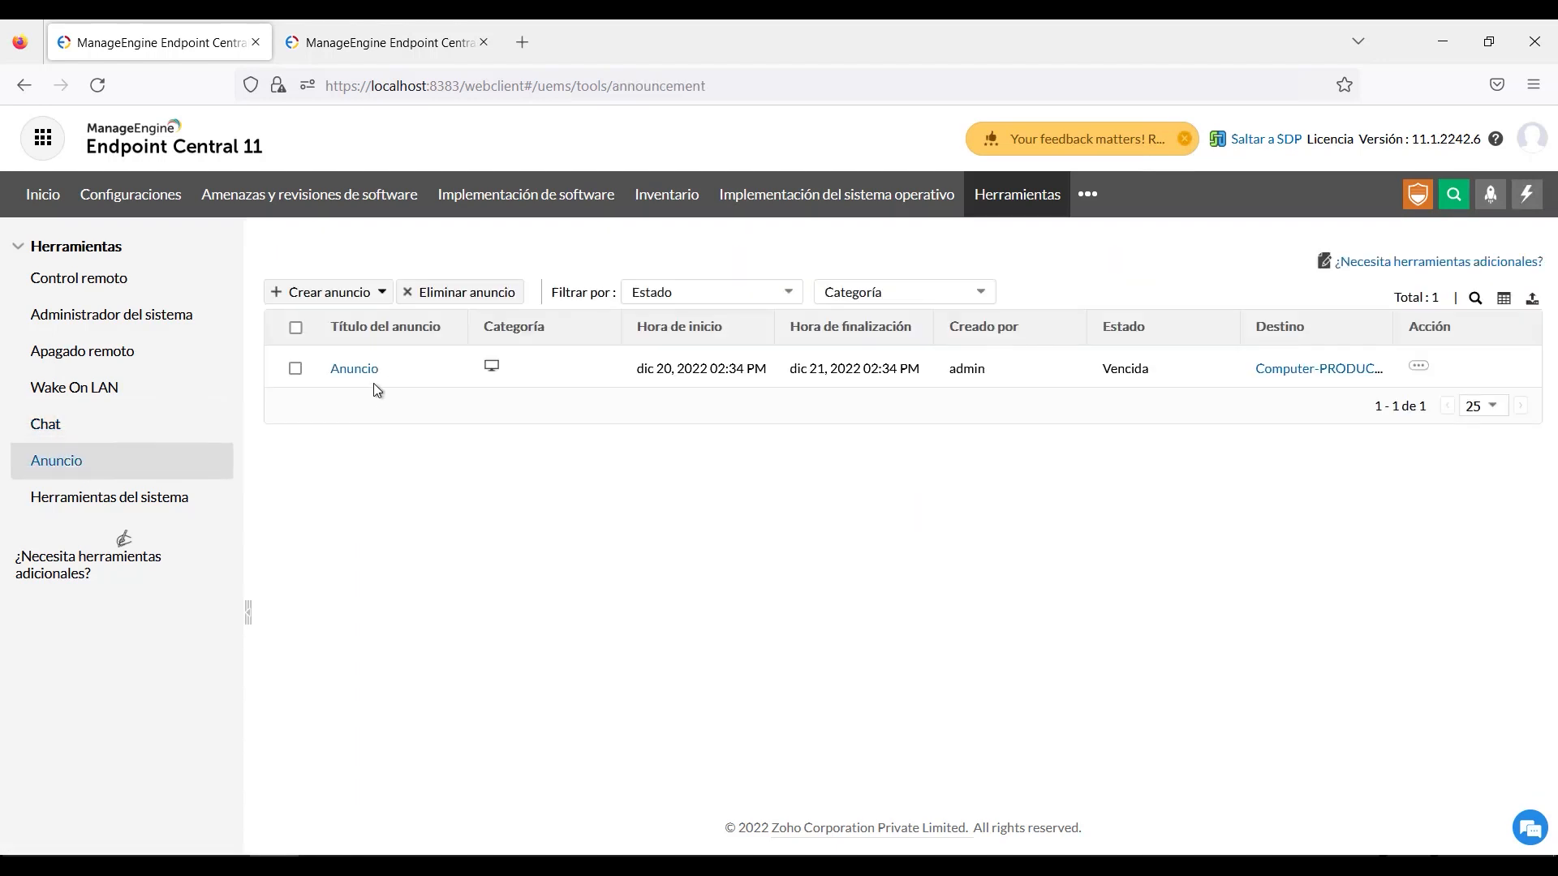
pyautogui.click(364, 297)
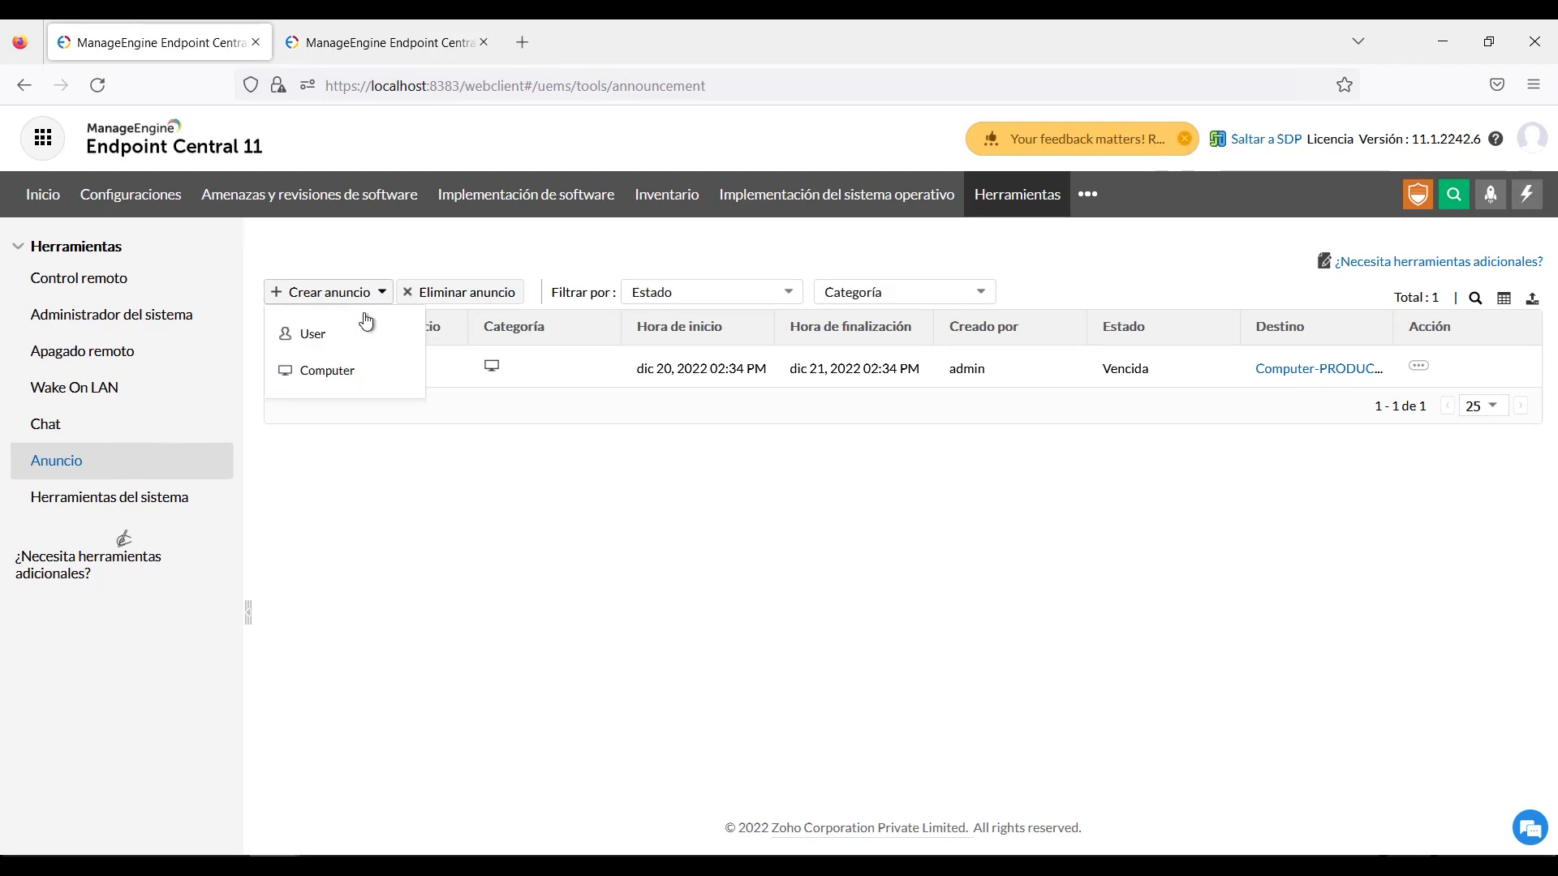
pyautogui.click(320, 374)
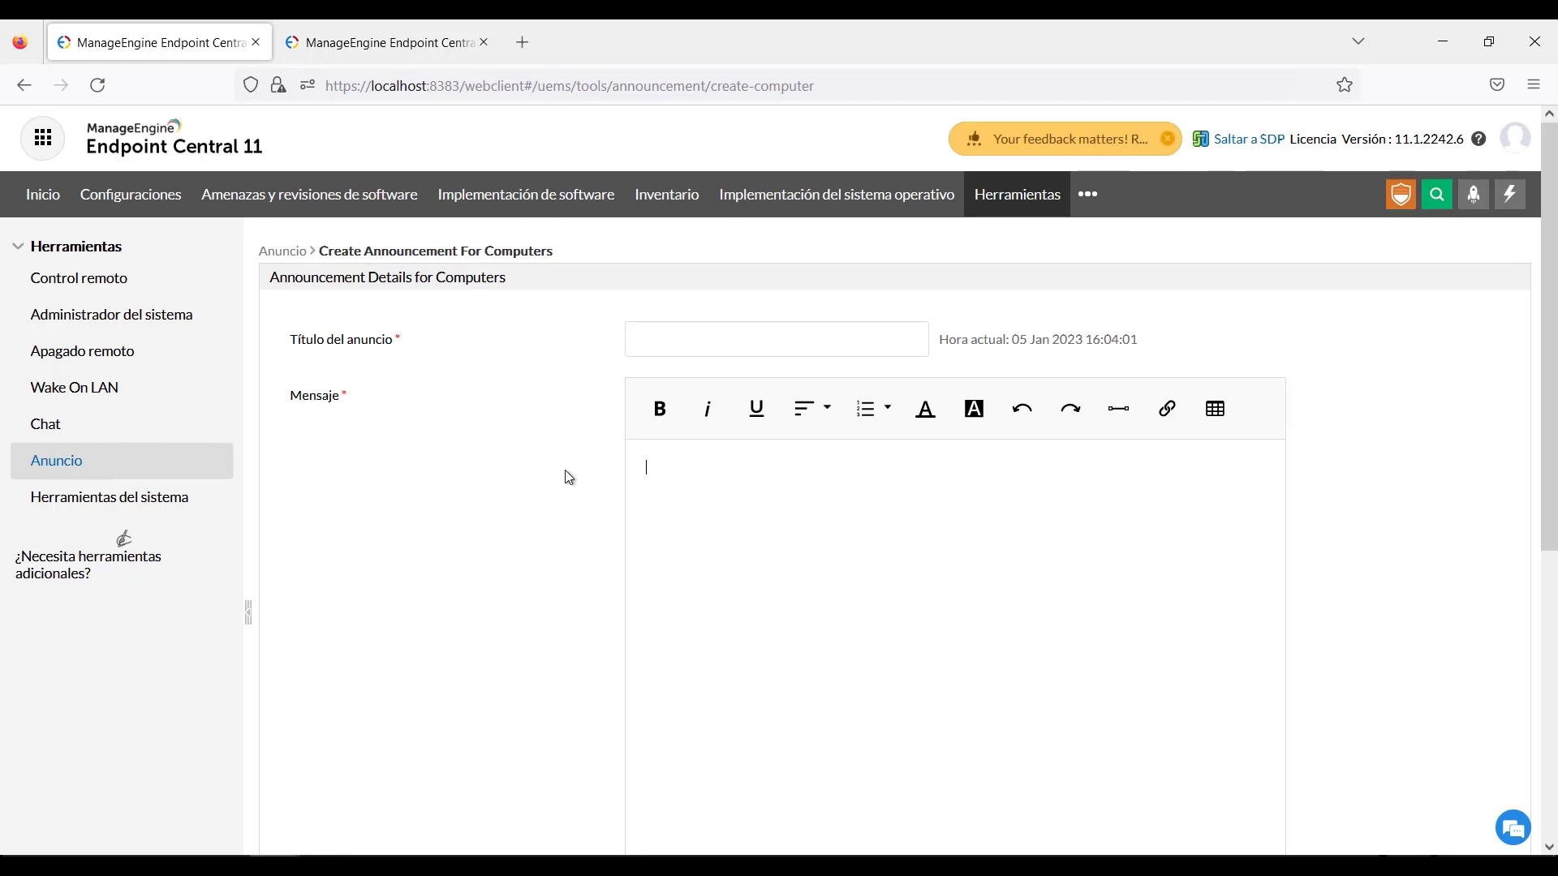
pyautogui.click(697, 345)
pyautogui.write('Not')
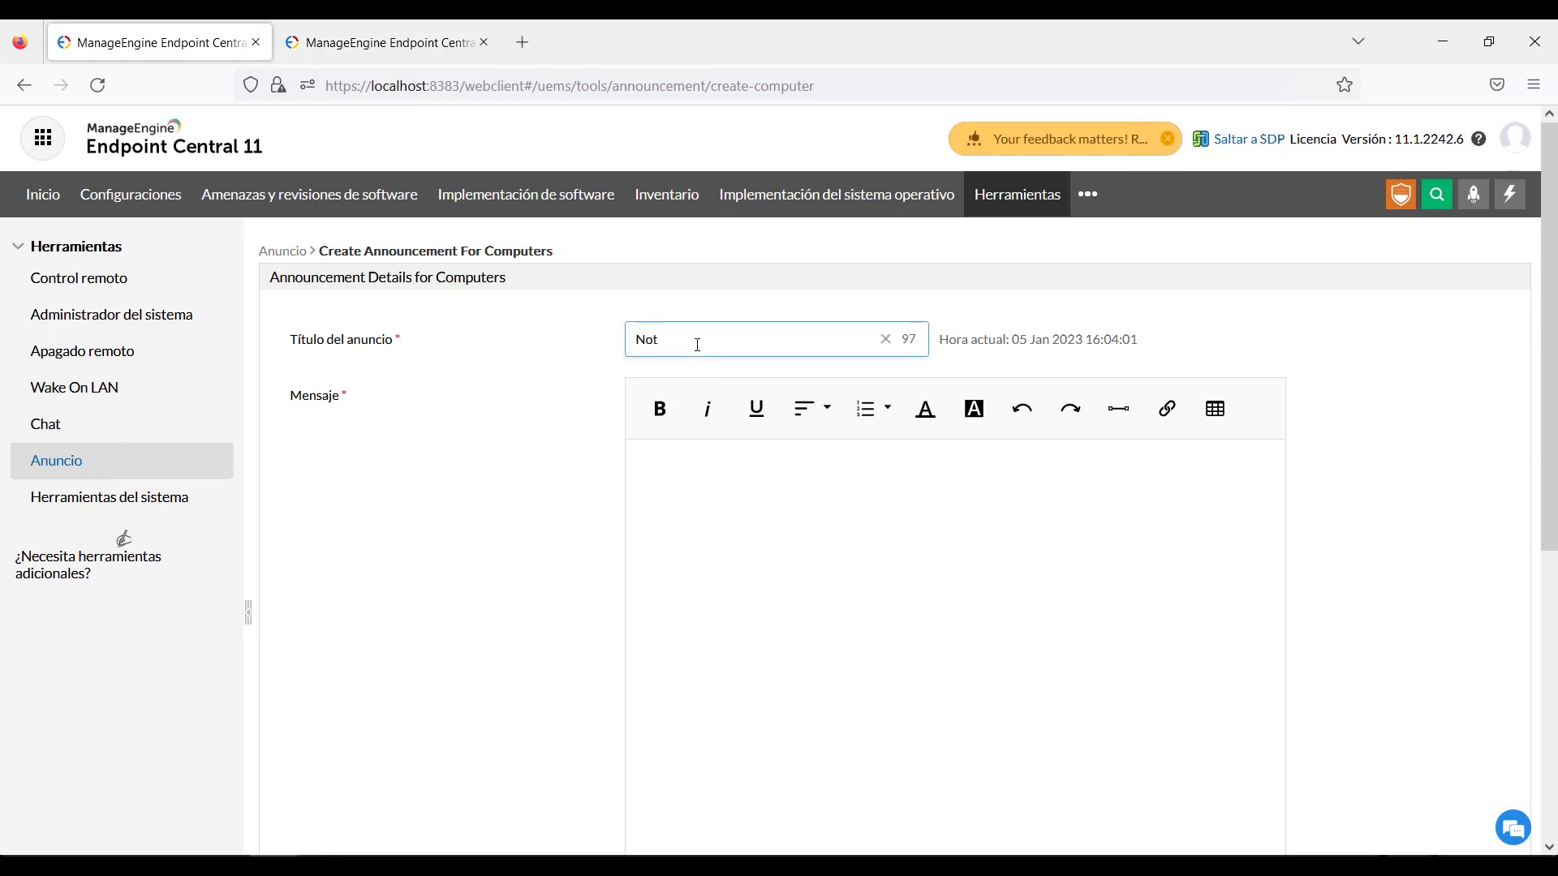
pyautogui.write('ificacion')
pyautogui.scroll(-2, 694, 389)
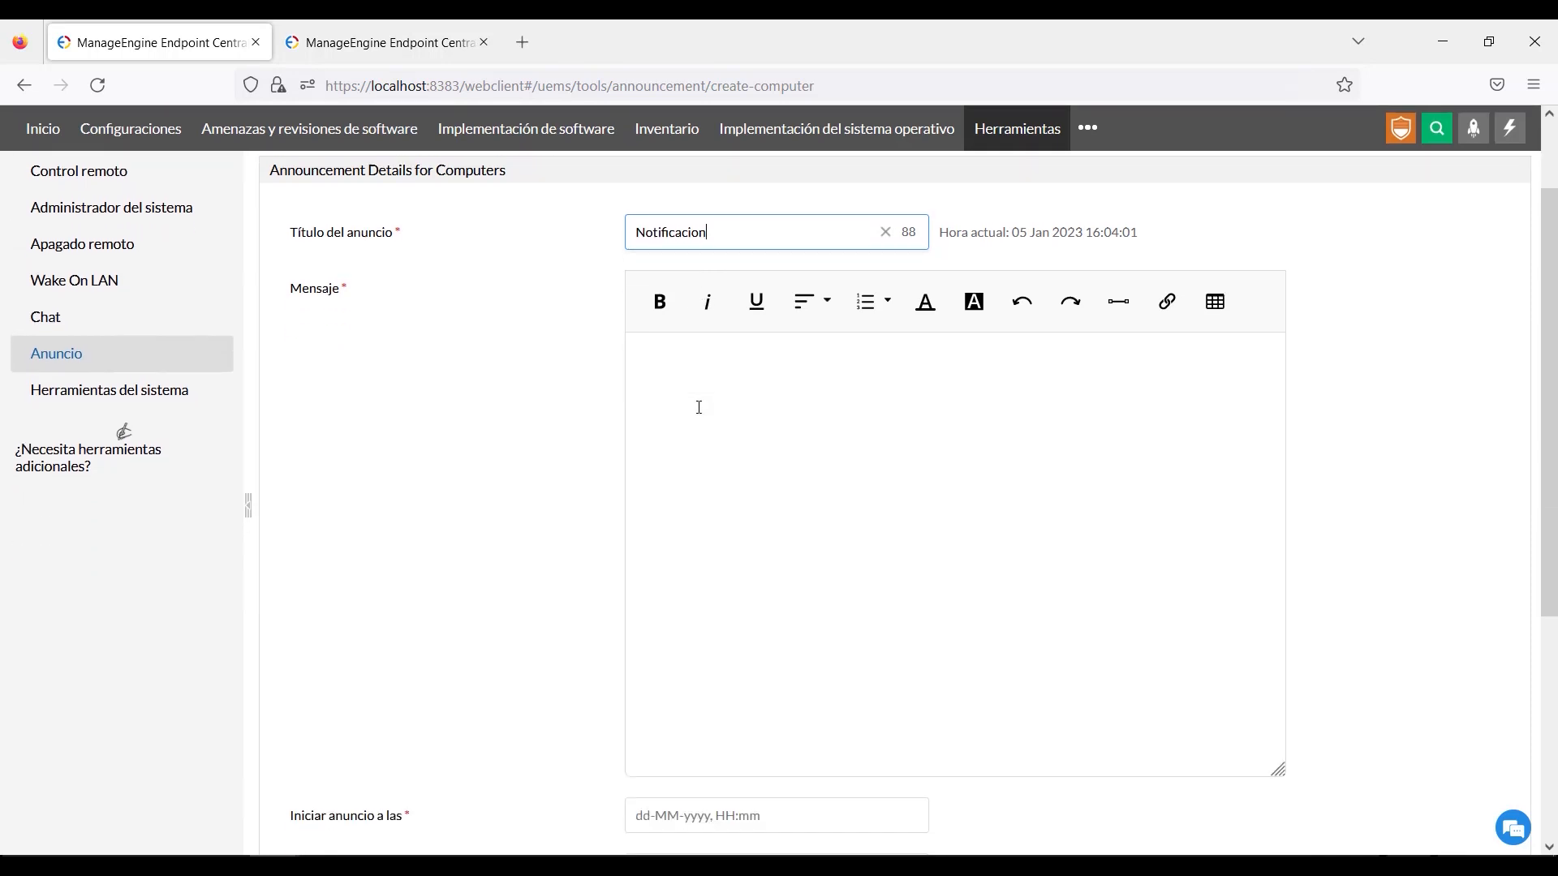
pyautogui.click(698, 407)
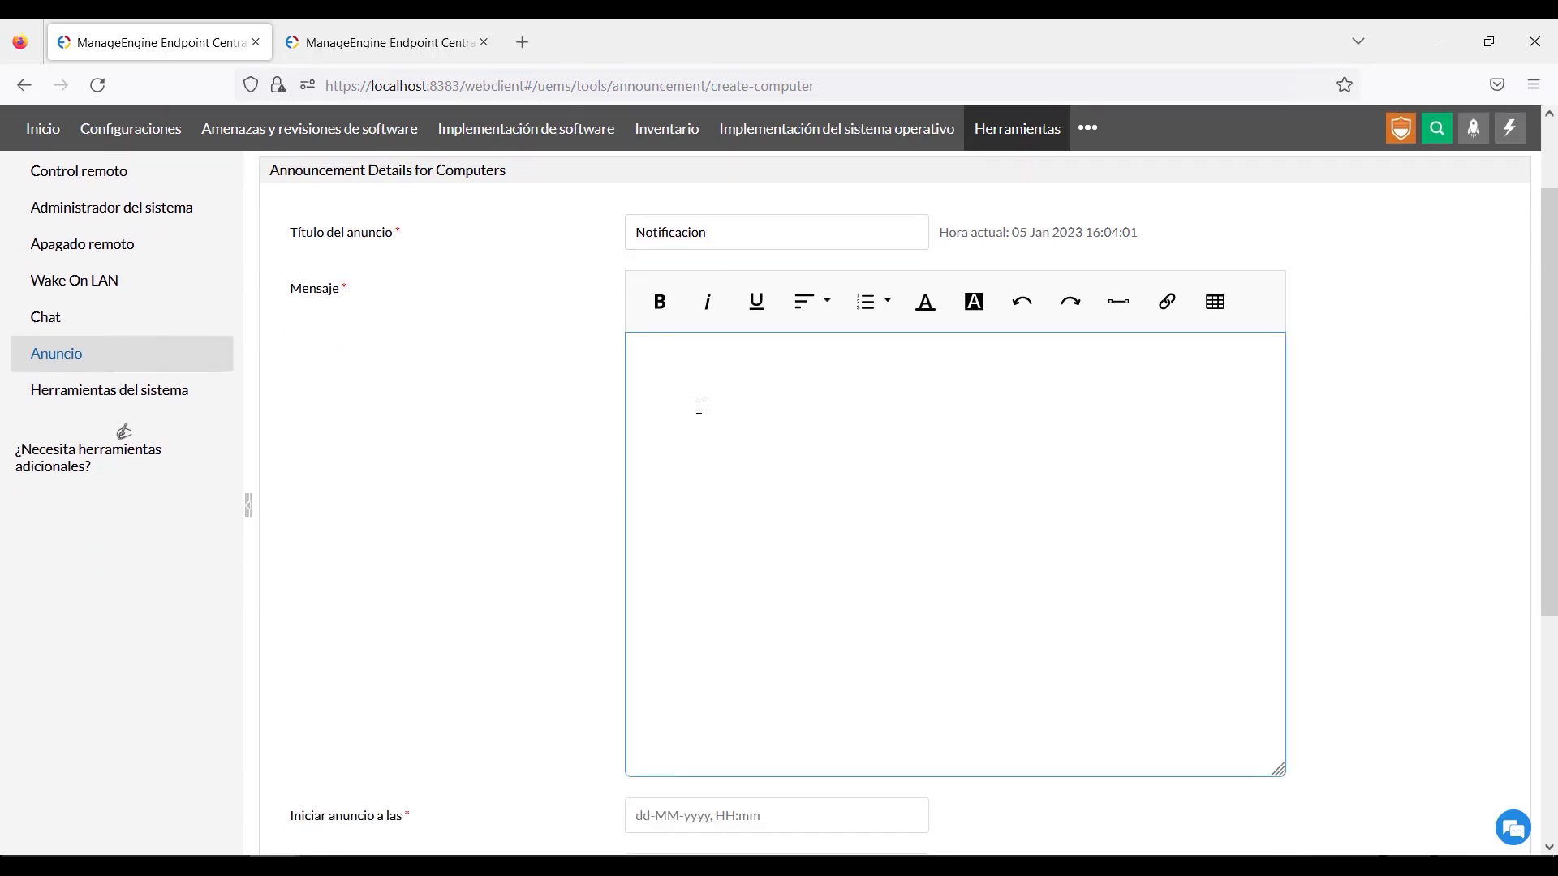
pyautogui.write('Activades')
# Try the announcement frequency Varias veces, set it back to Solo una vez, and discard the announcement.
pyautogui.scroll(-4, 649, 443)
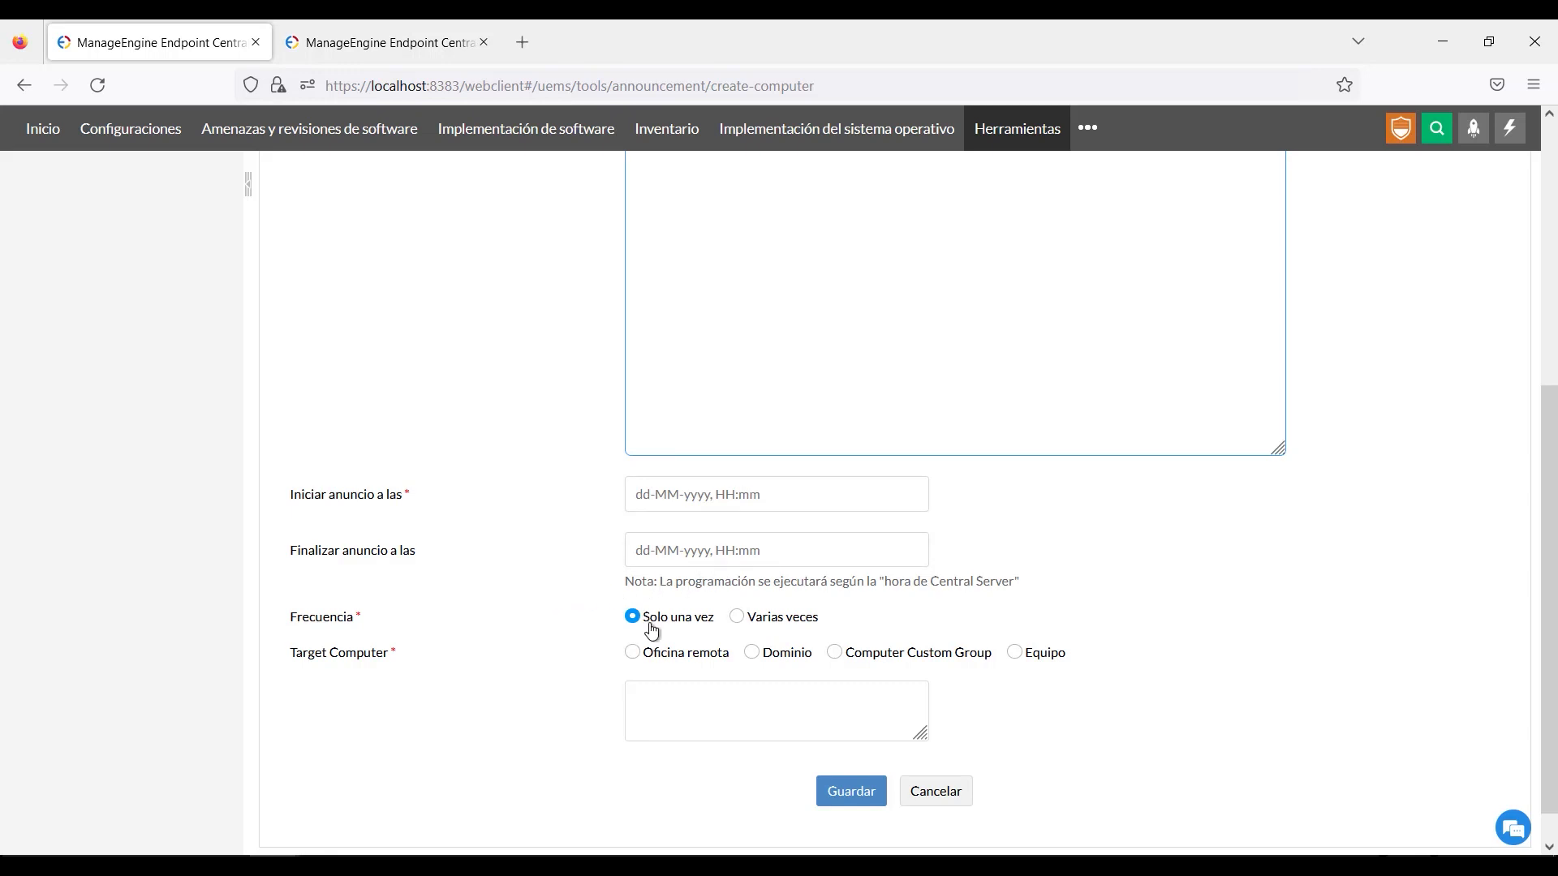
pyautogui.click(737, 621)
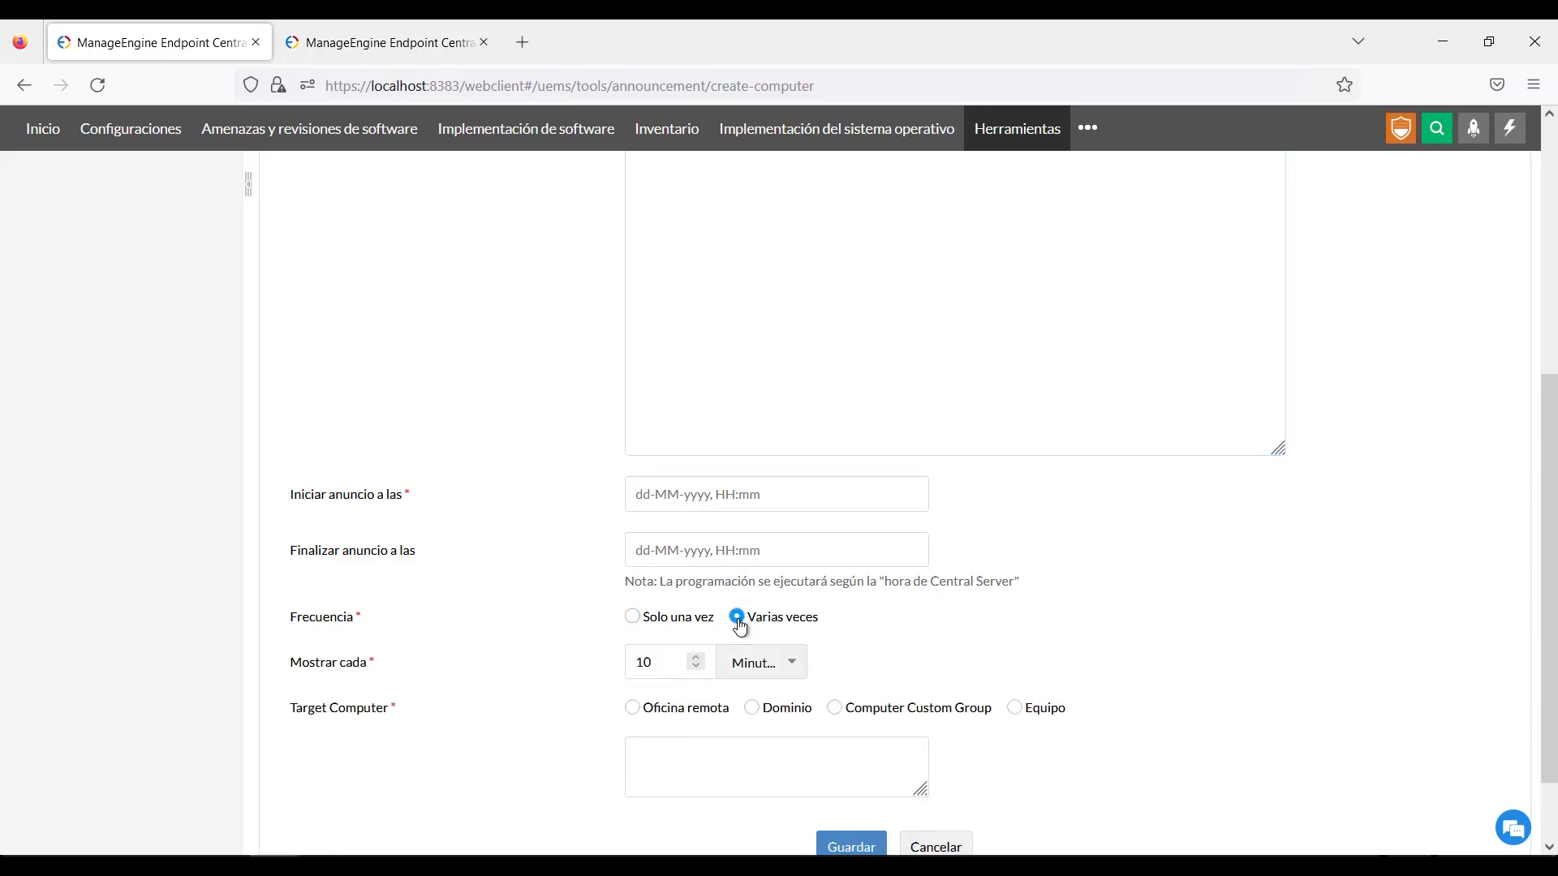
pyautogui.click(652, 623)
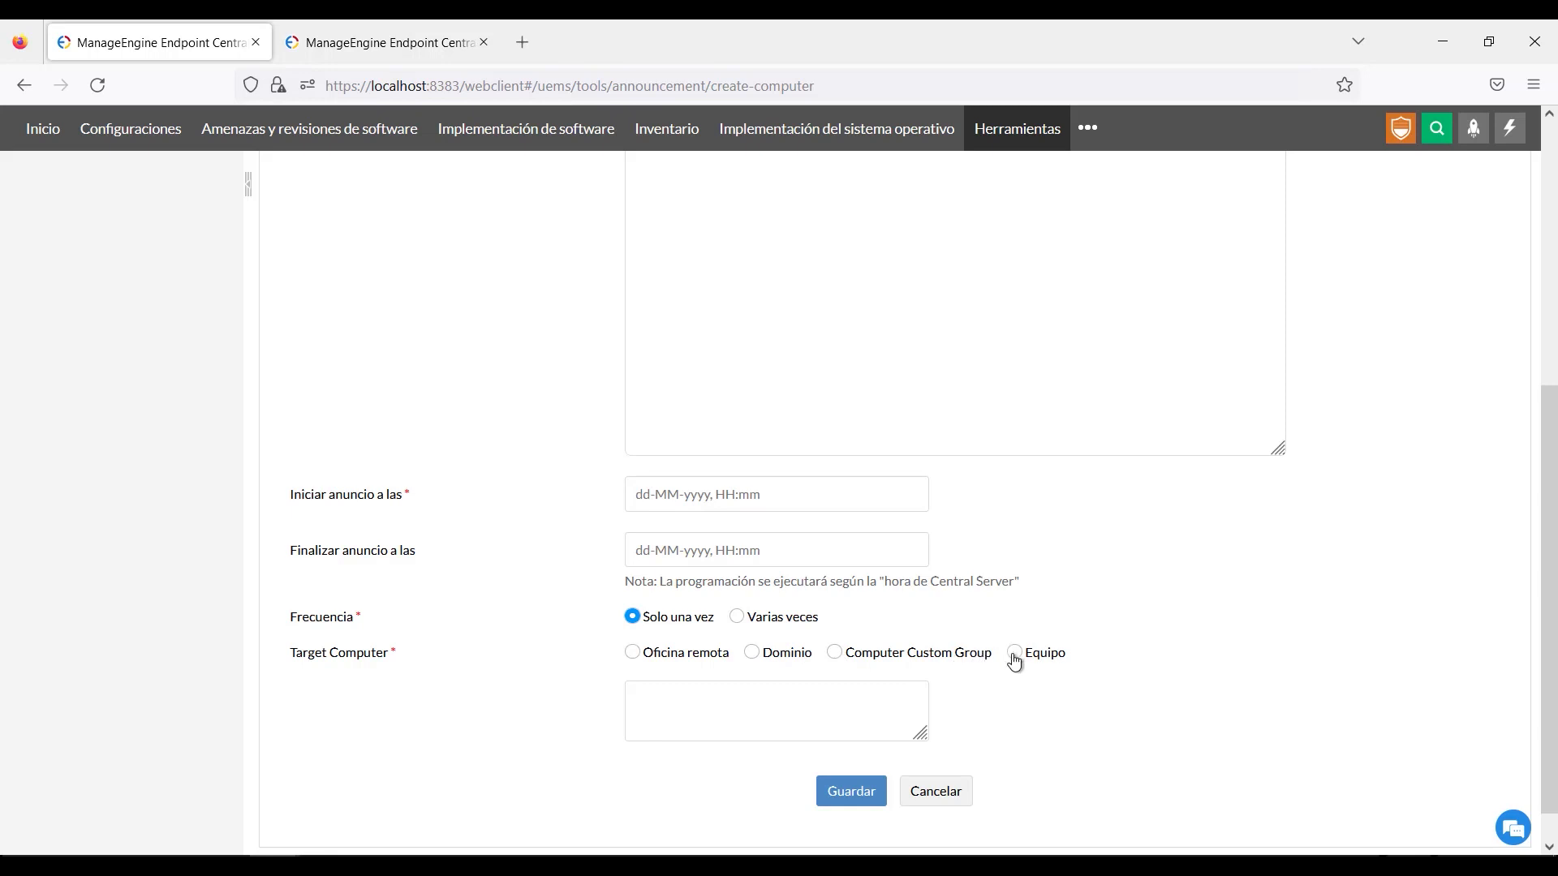
pyautogui.click(942, 798)
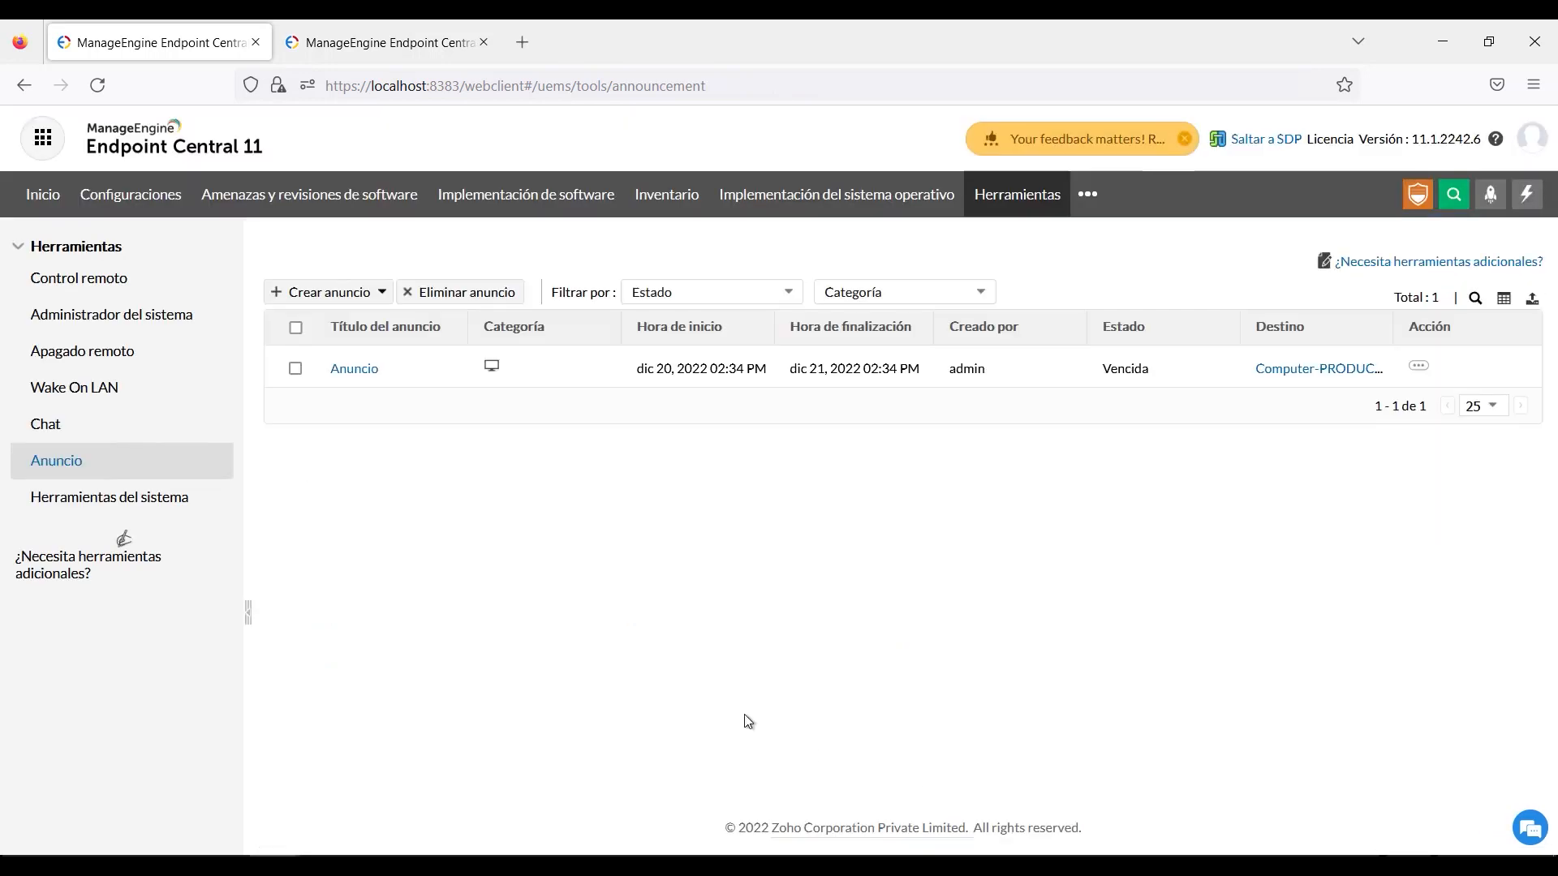
# Start a new system tools task and add disk cleanup (Limpieza de disco) as the tool to run.
pyautogui.click(89, 507)
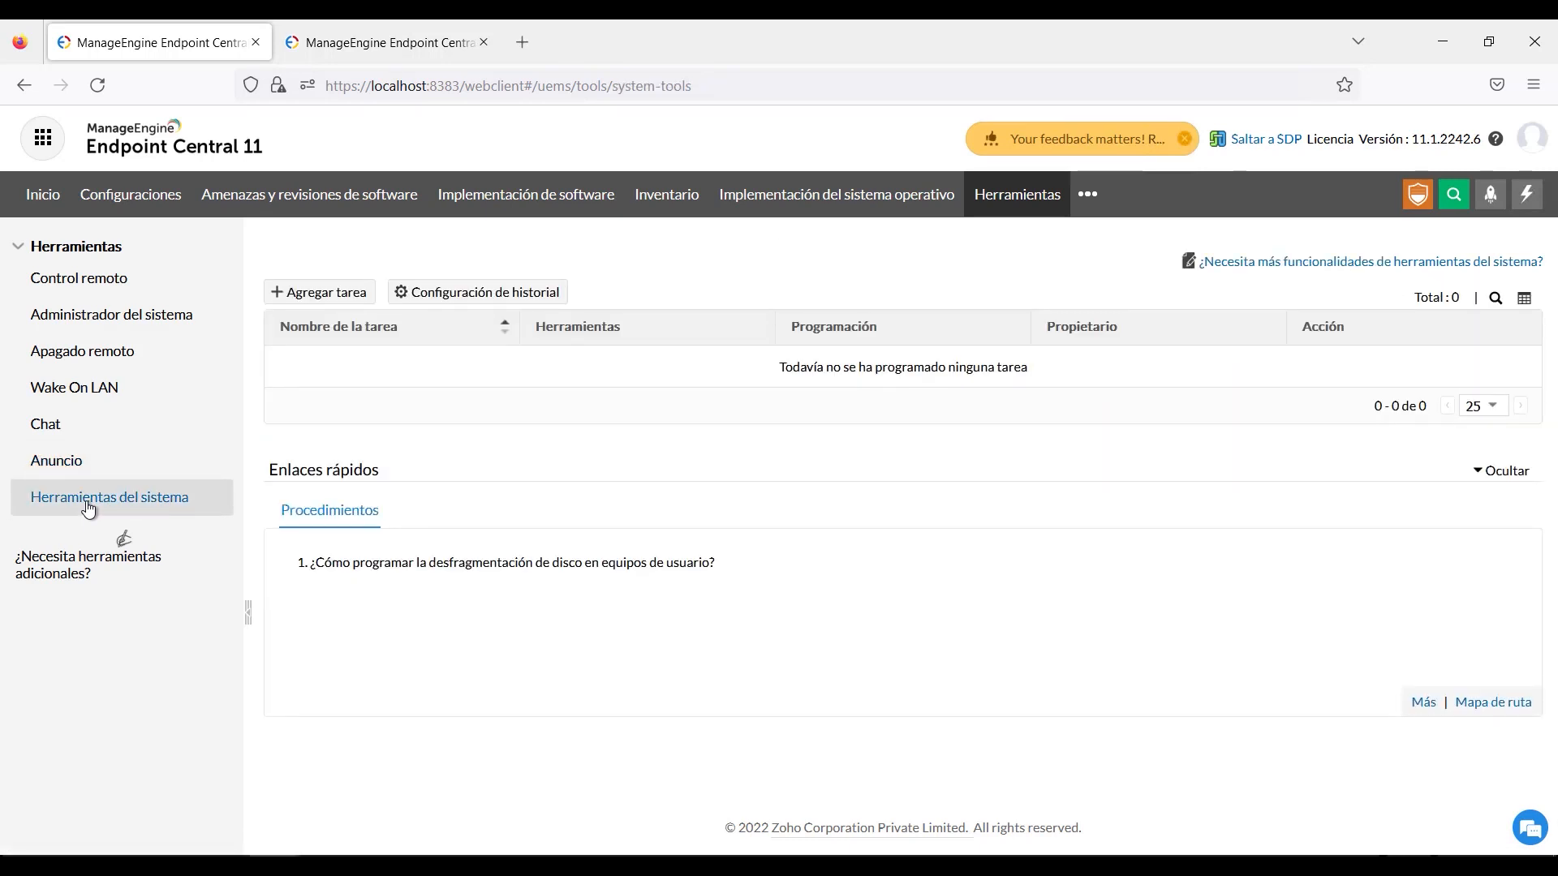
pyautogui.click(338, 294)
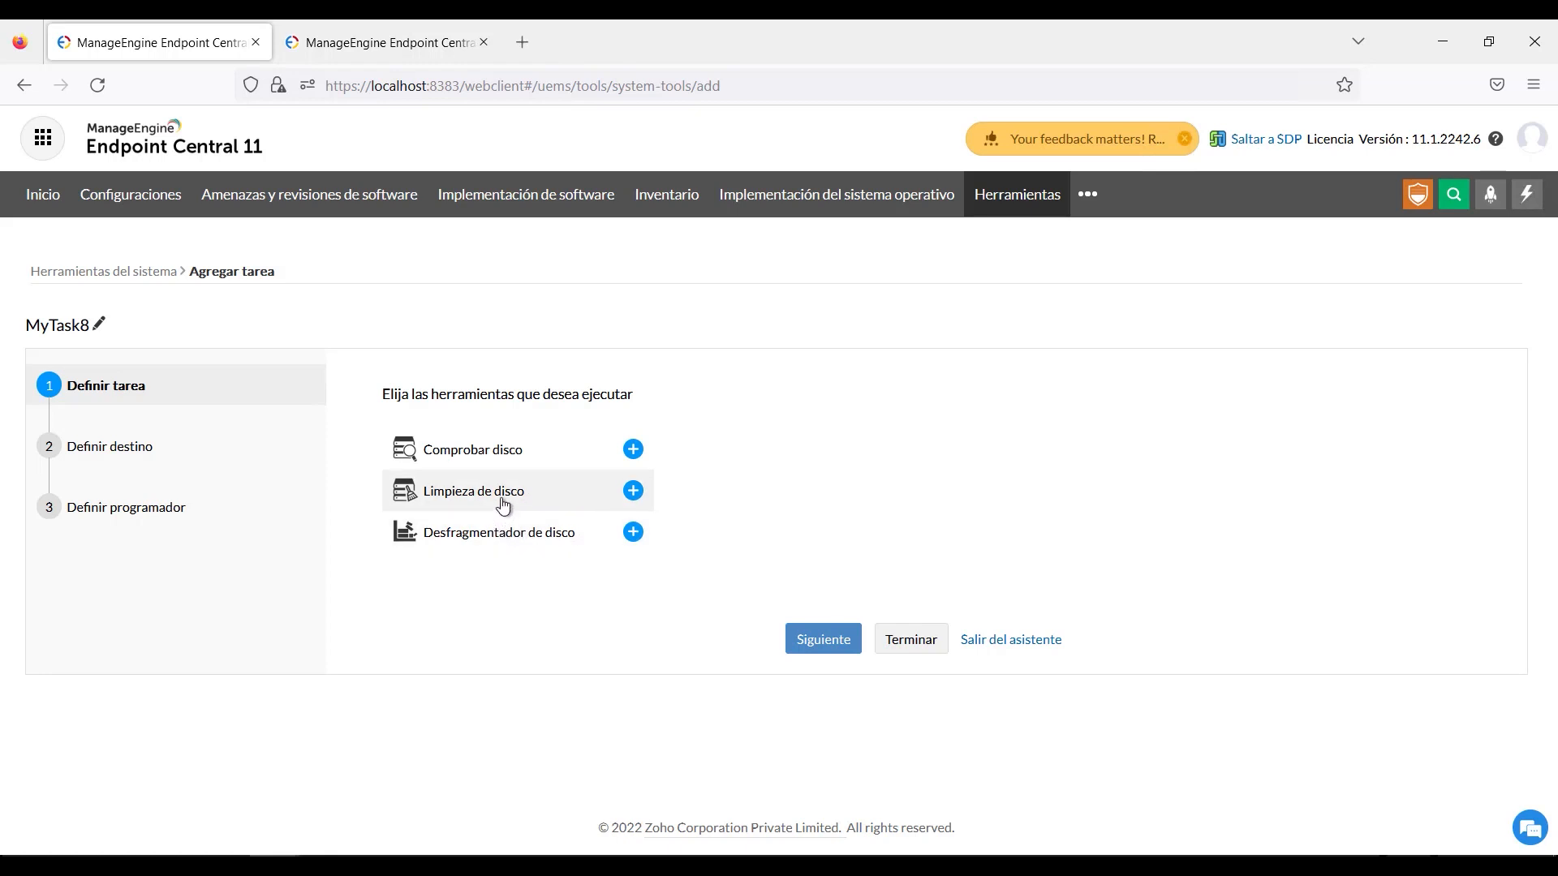
pyautogui.click(633, 491)
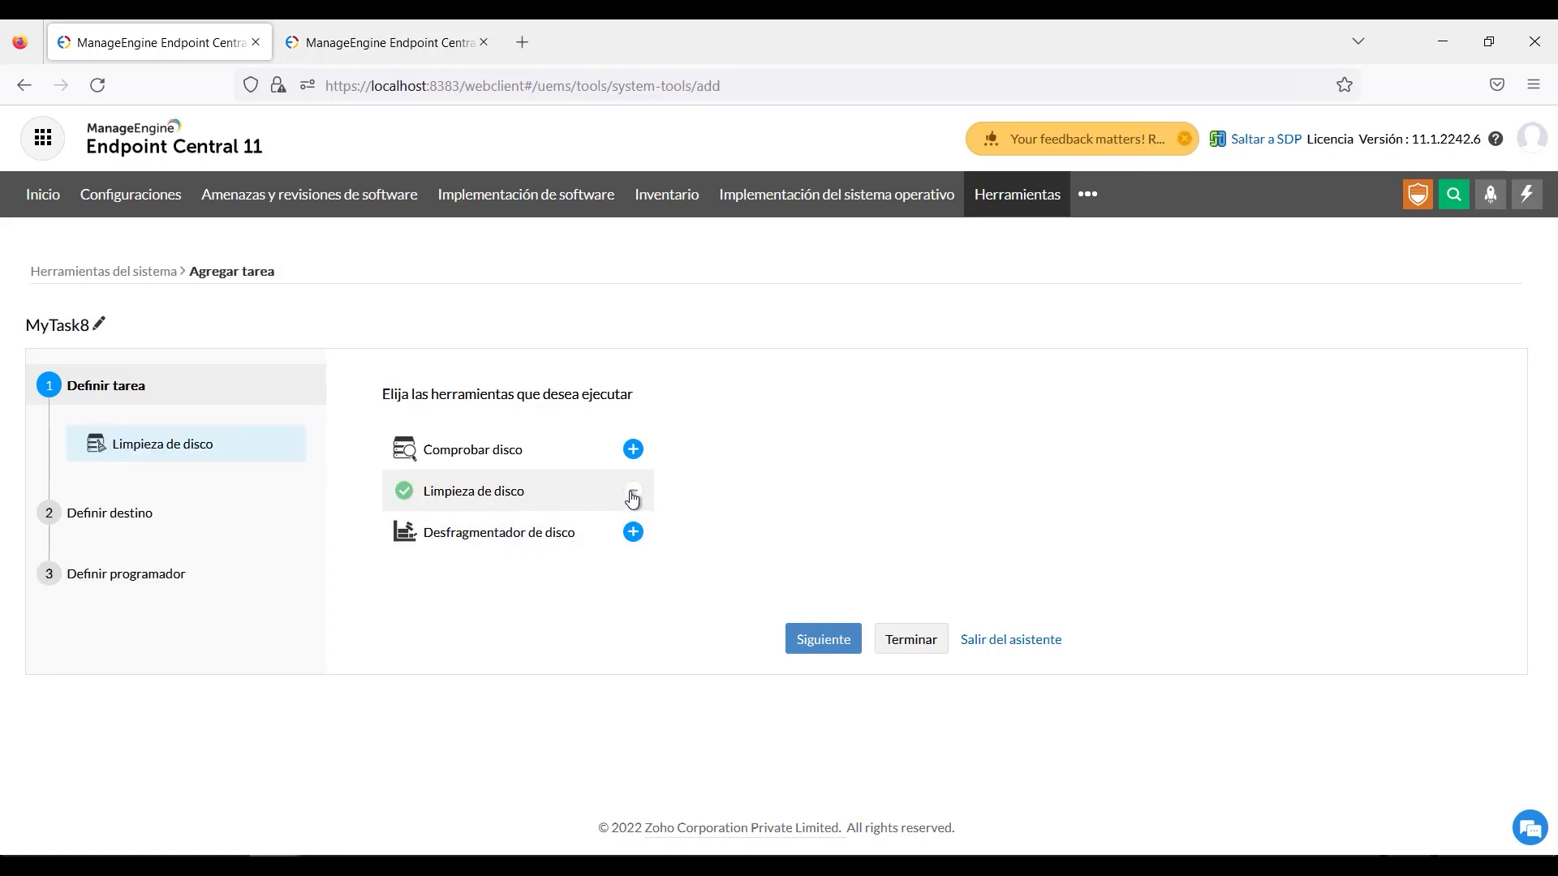
# Examine the disk cleanup options for the task, covering Storage Sense and the Disk Cleanup Utility file categories.
pyautogui.click(153, 445)
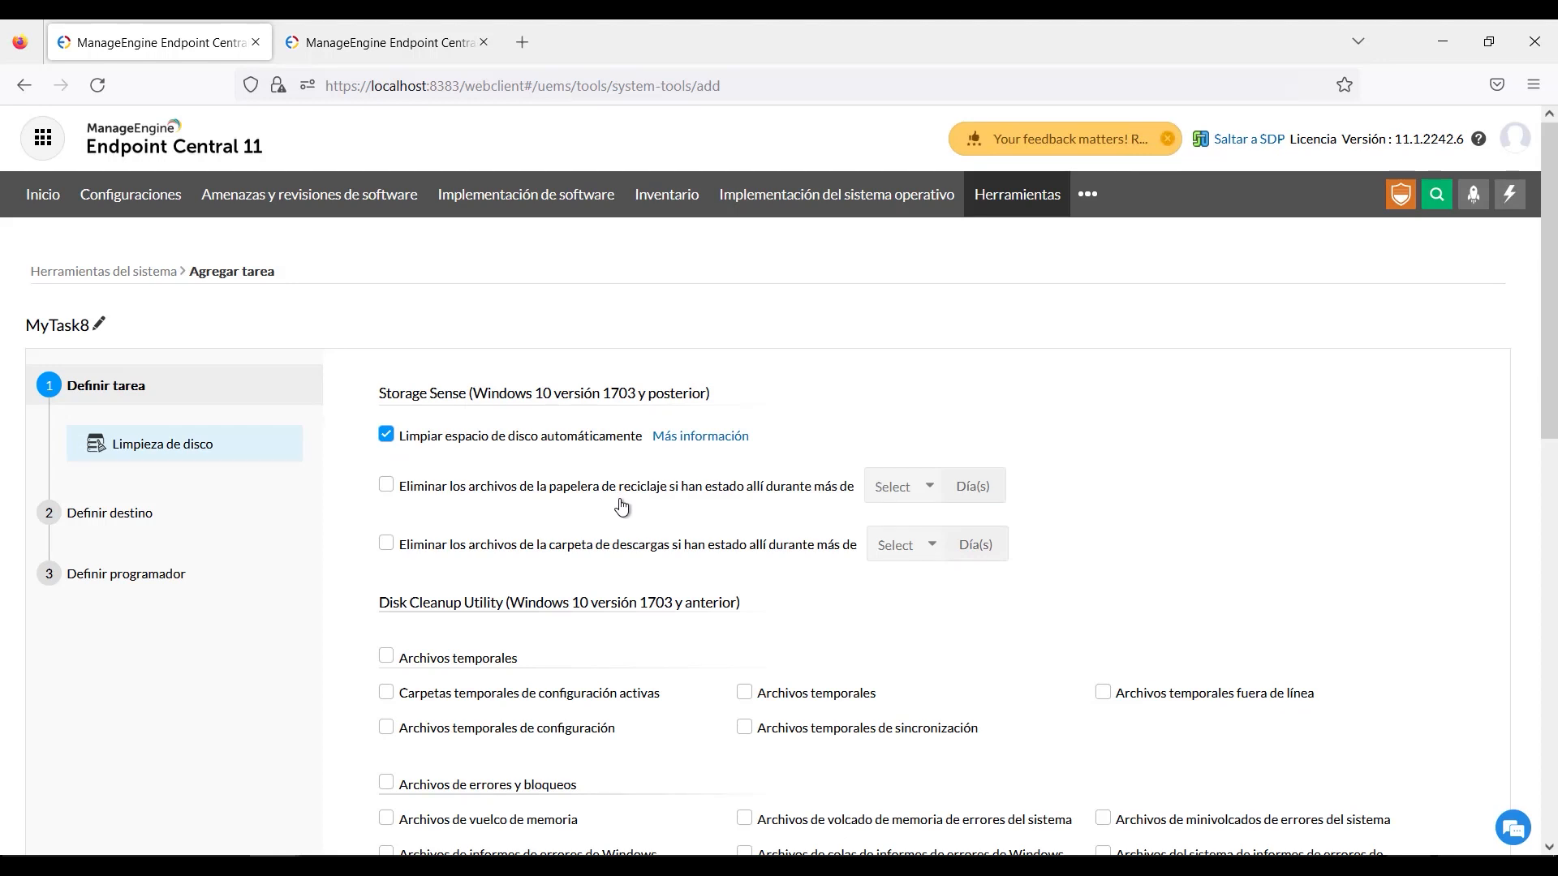
pyautogui.scroll(-2, 622, 507)
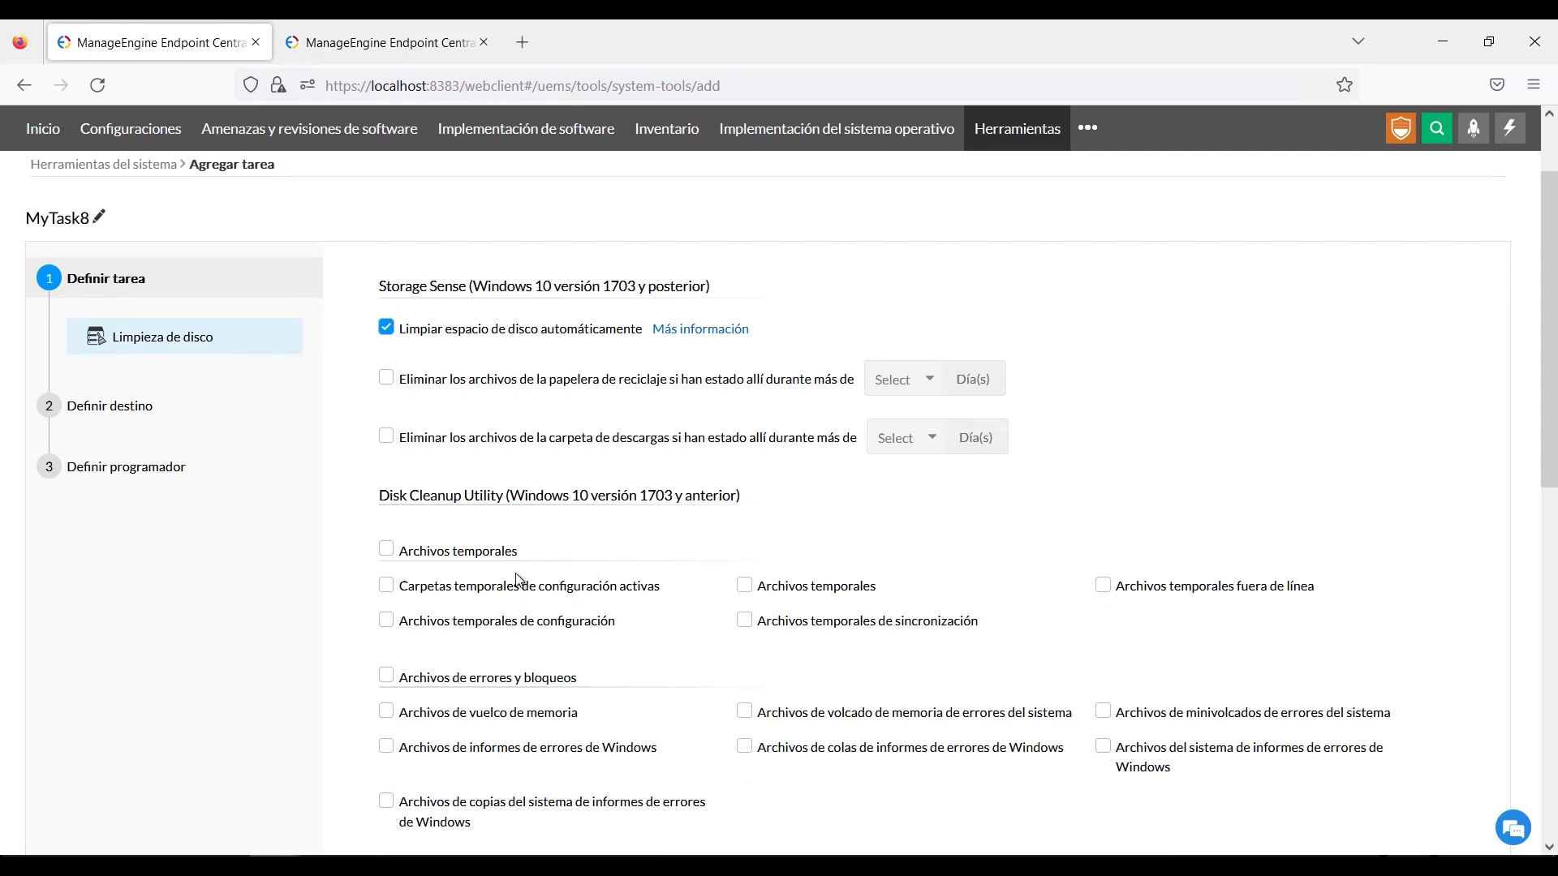
pyautogui.scroll(-2, 523, 570)
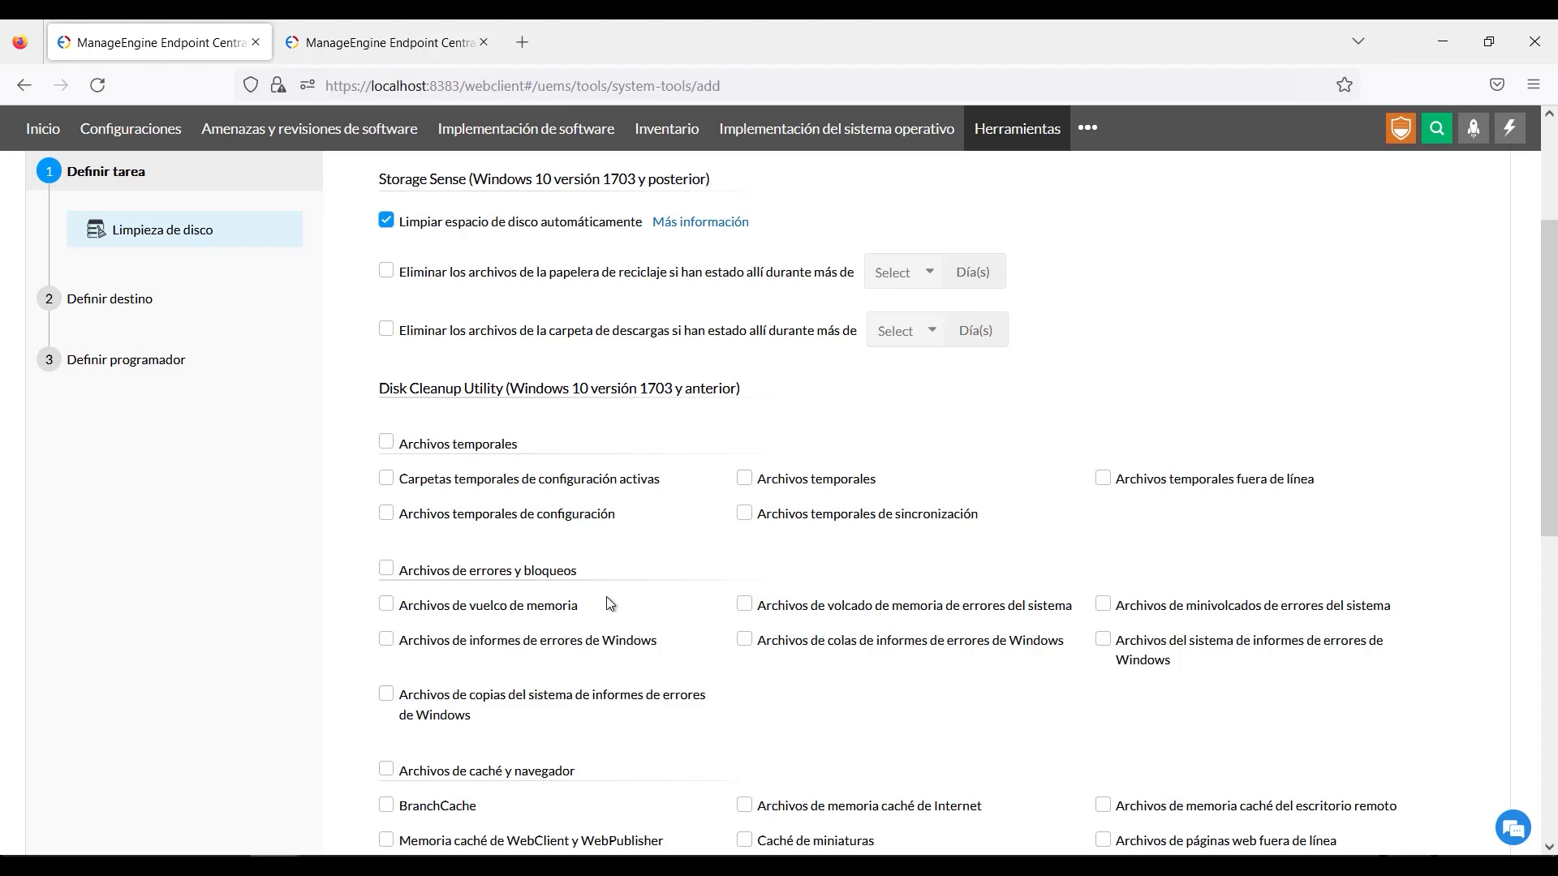
pyautogui.scroll(-2, 606, 596)
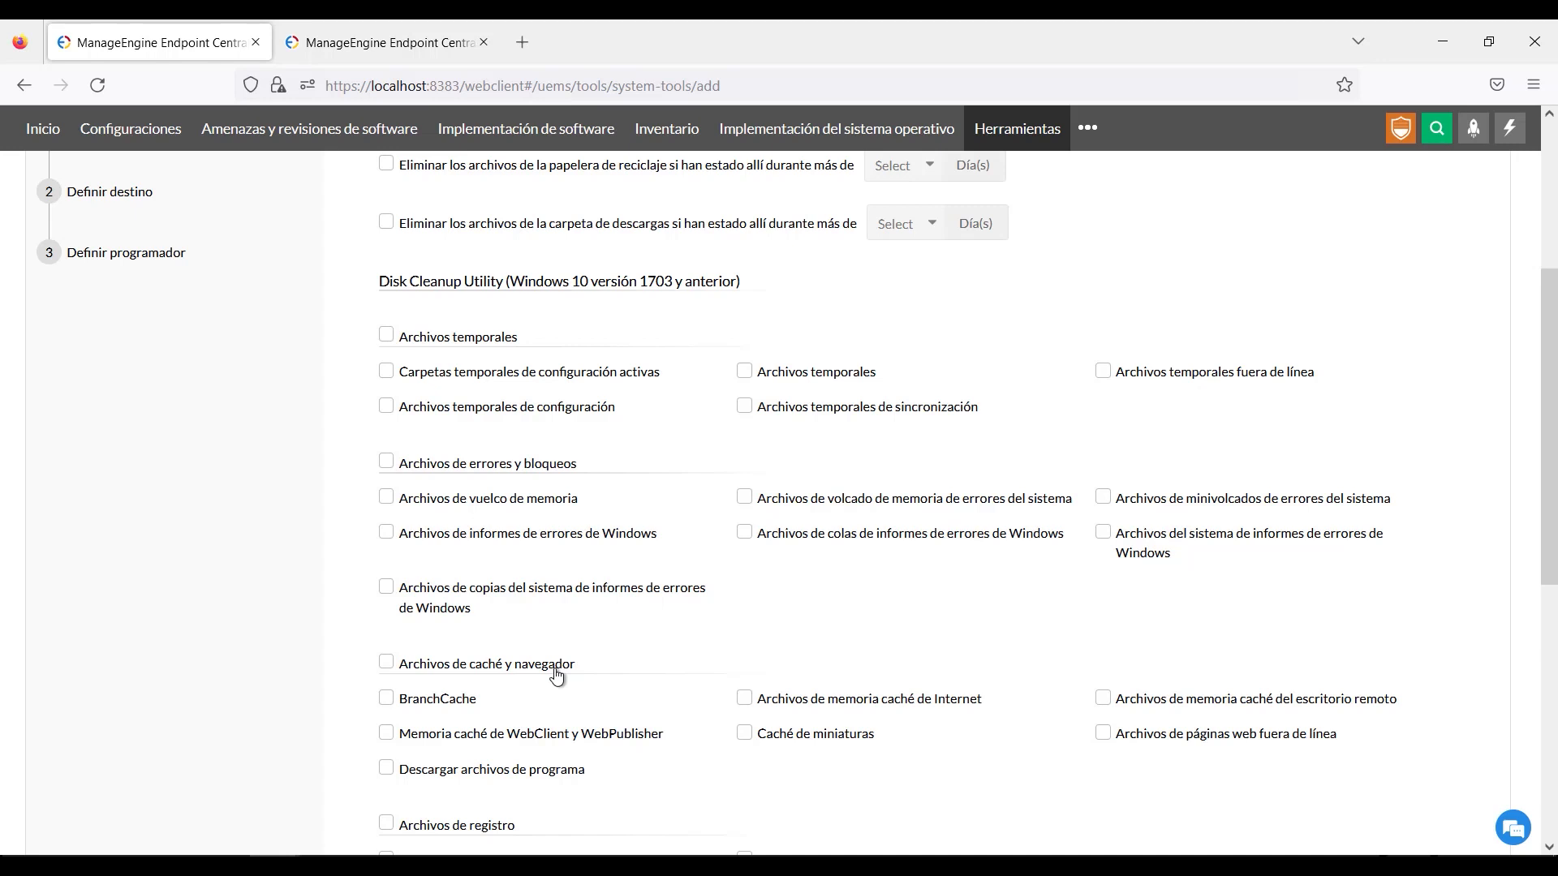
pyautogui.scroll(-2, 556, 675)
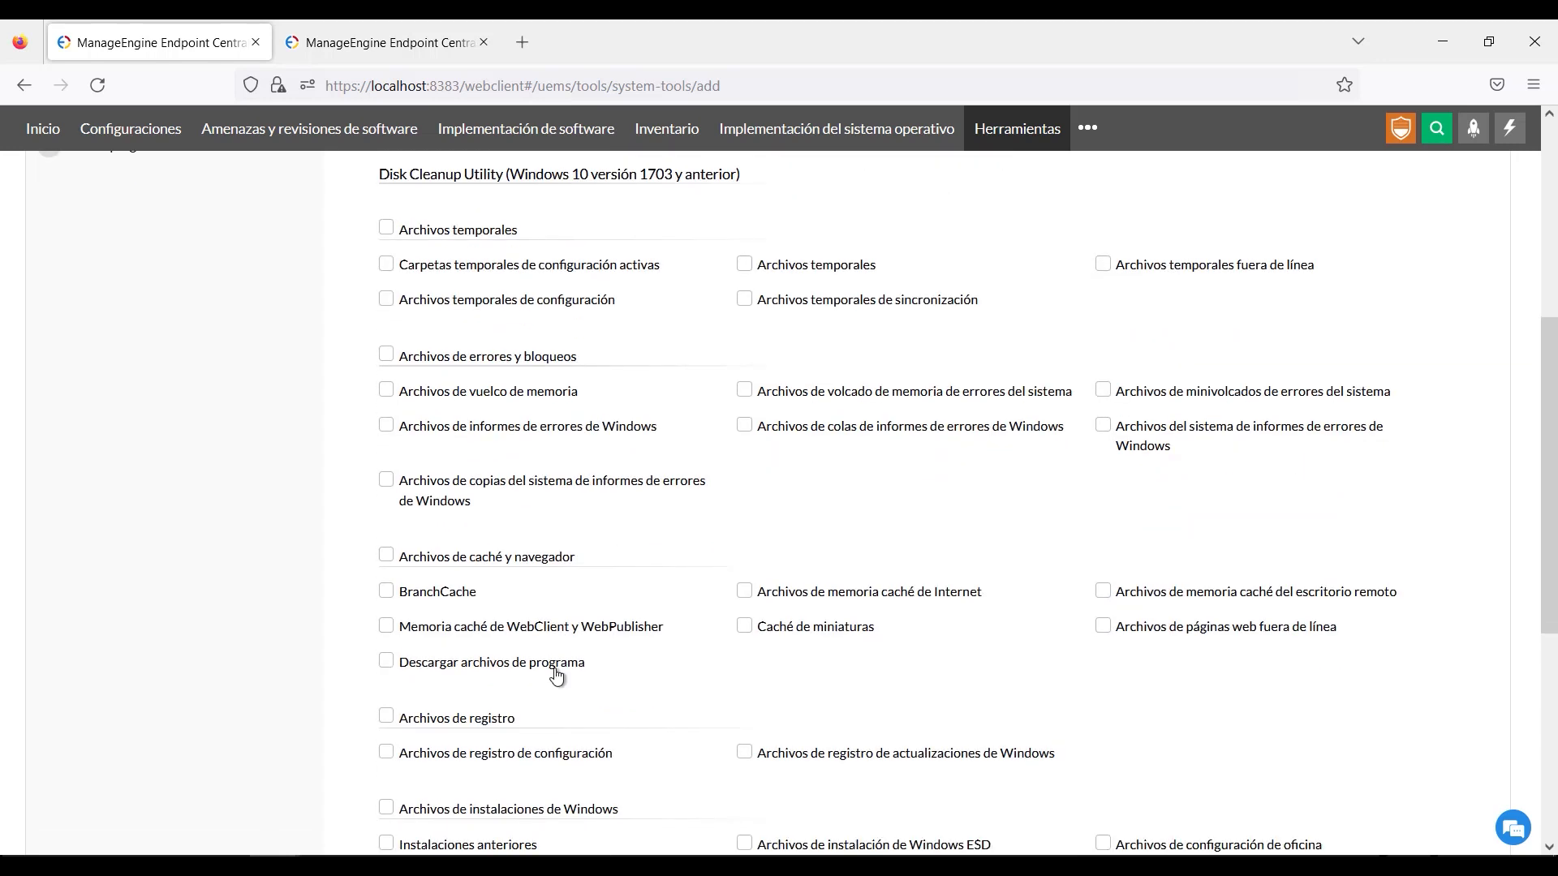
pyautogui.scroll(9, 556, 675)
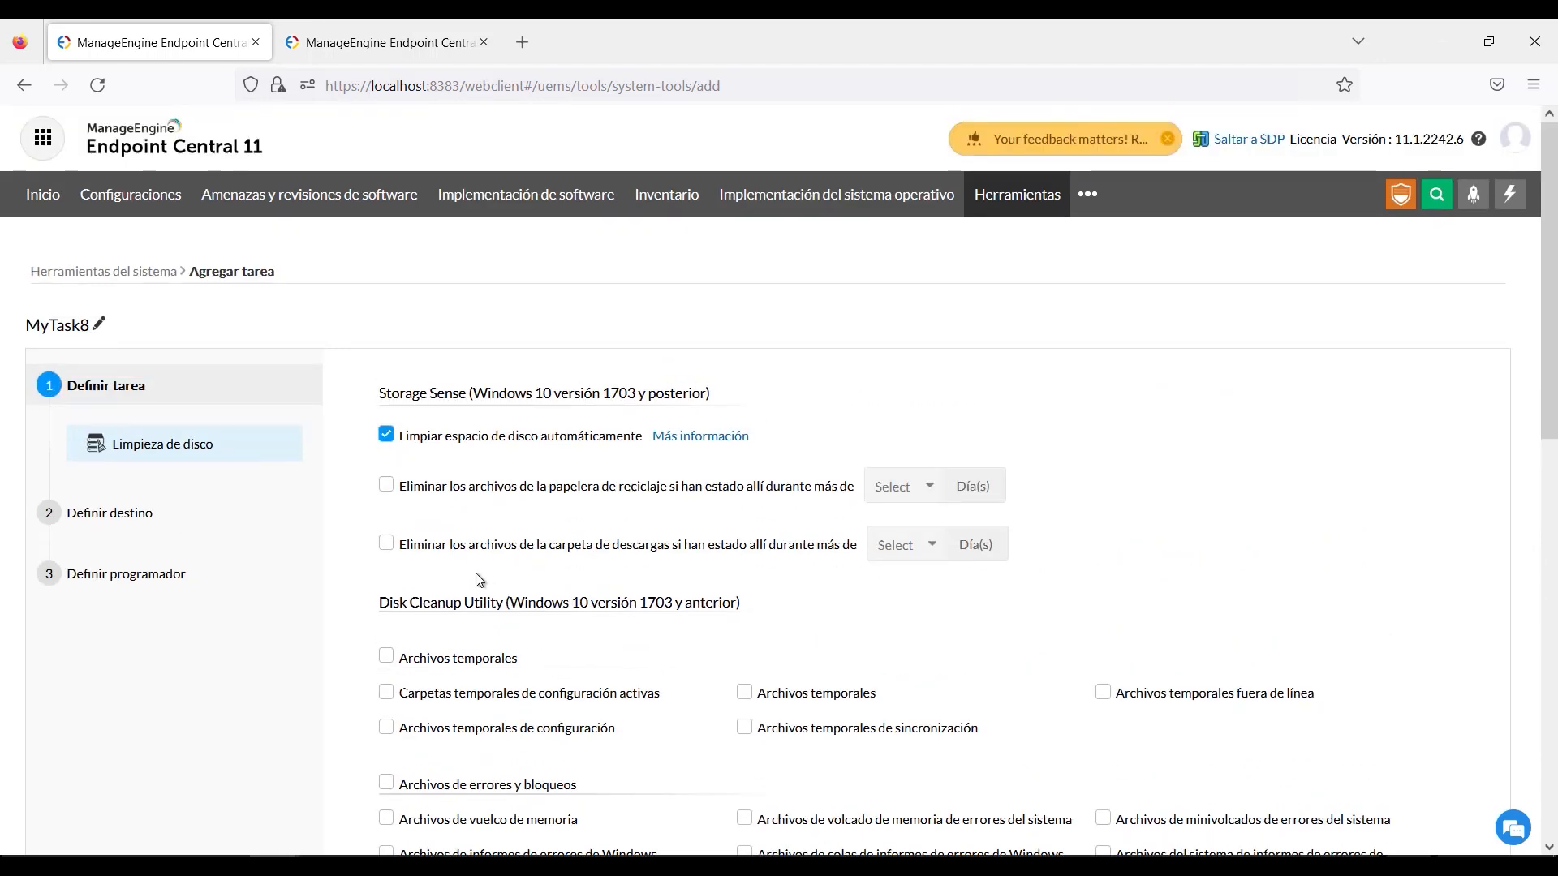
# Try to go from the task's target definition to its scheduler without choosing a remote office or domain, and exit the wizard.
pyautogui.click(98, 515)
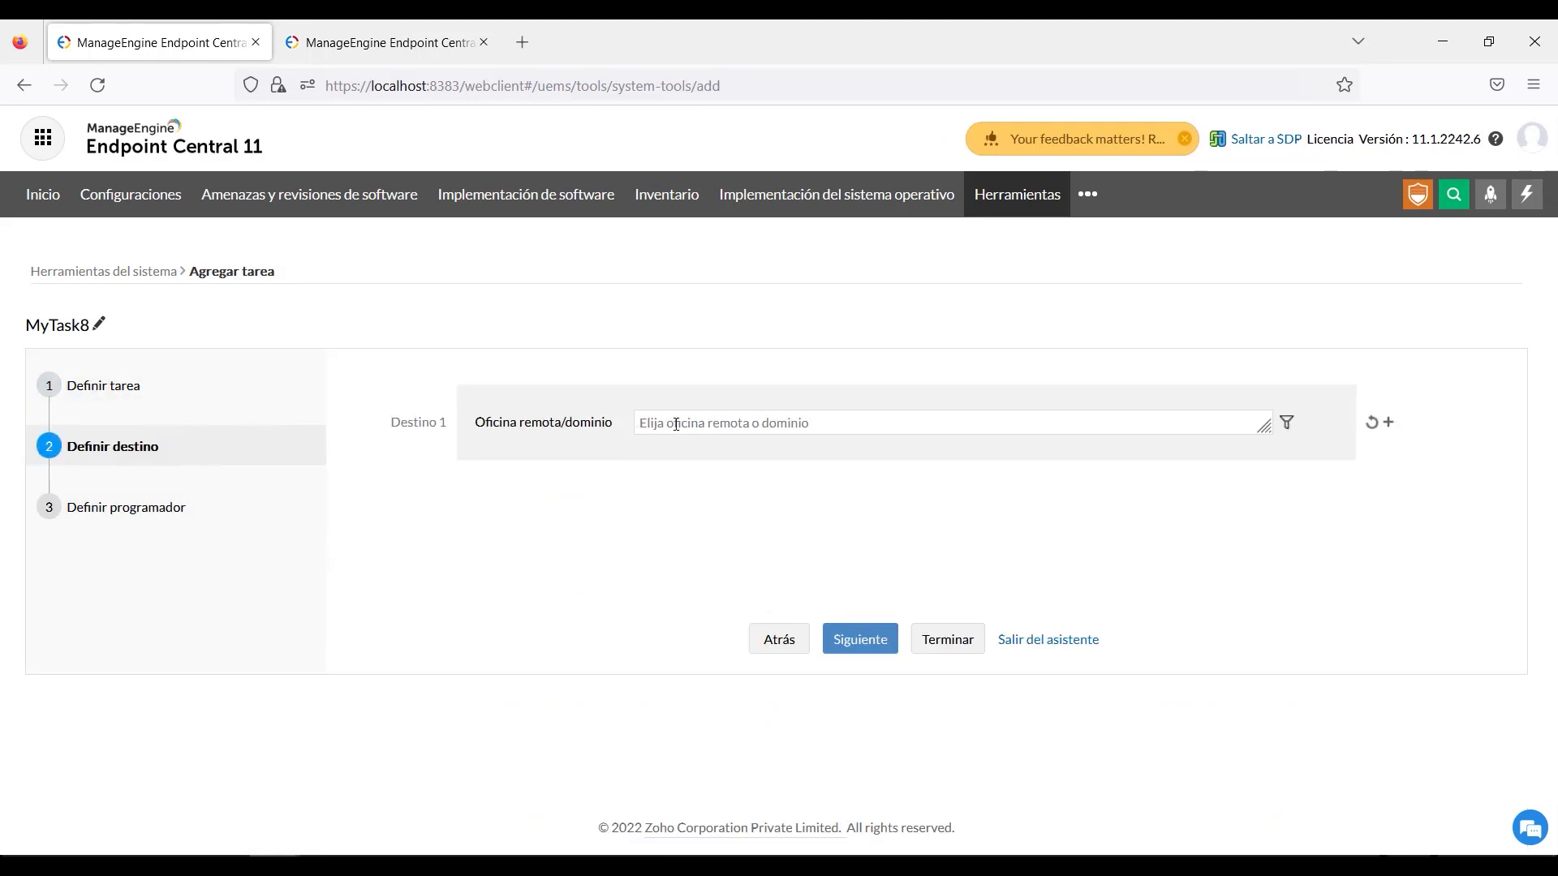
pyautogui.click(643, 423)
pyautogui.click(167, 509)
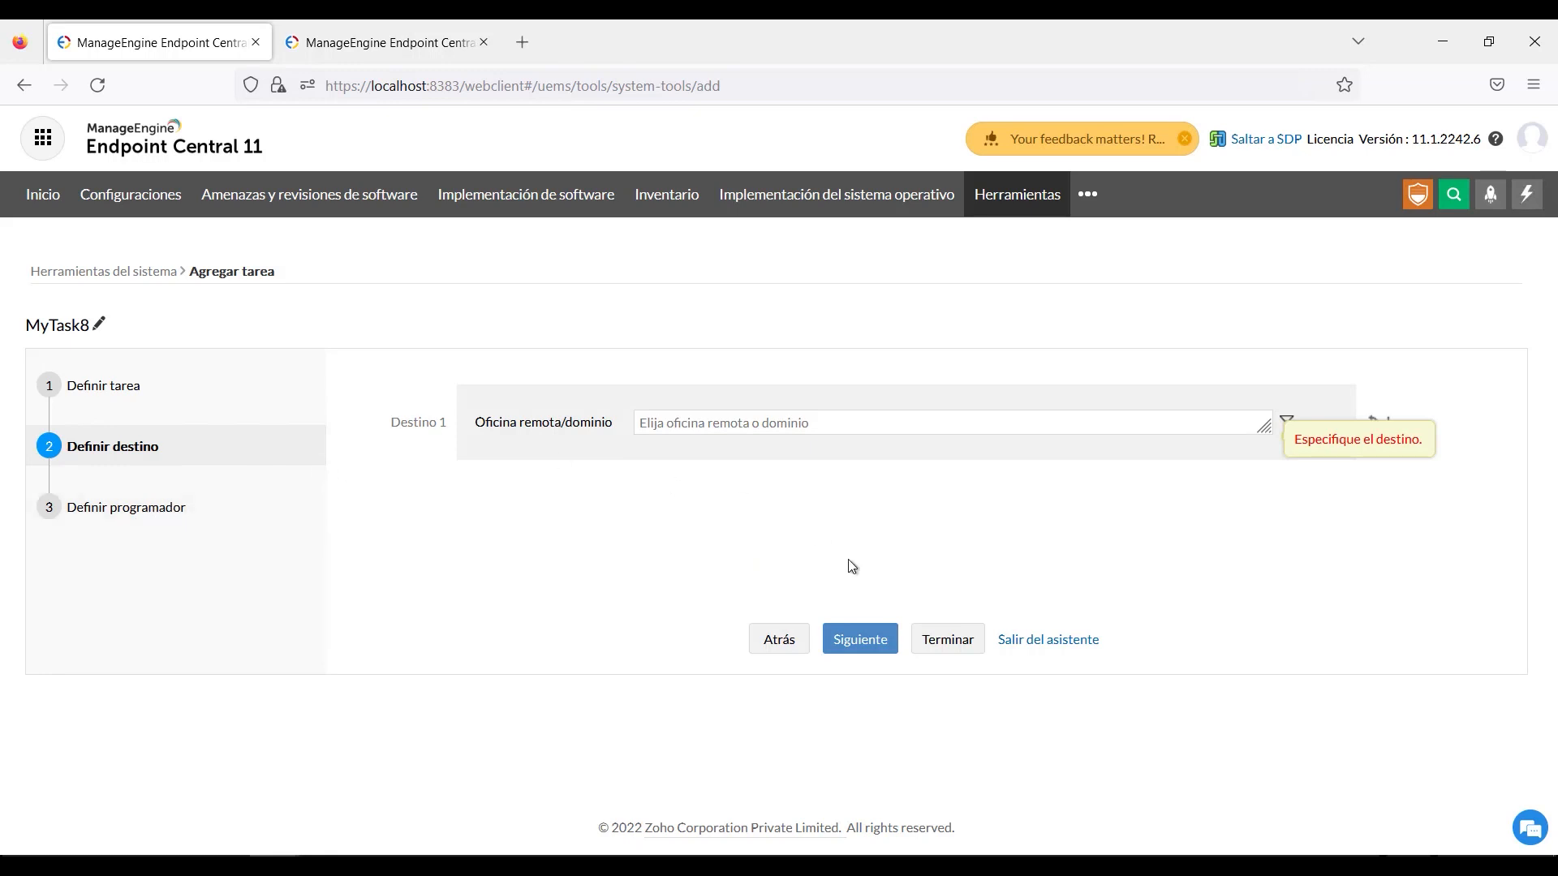
pyautogui.click(1029, 640)
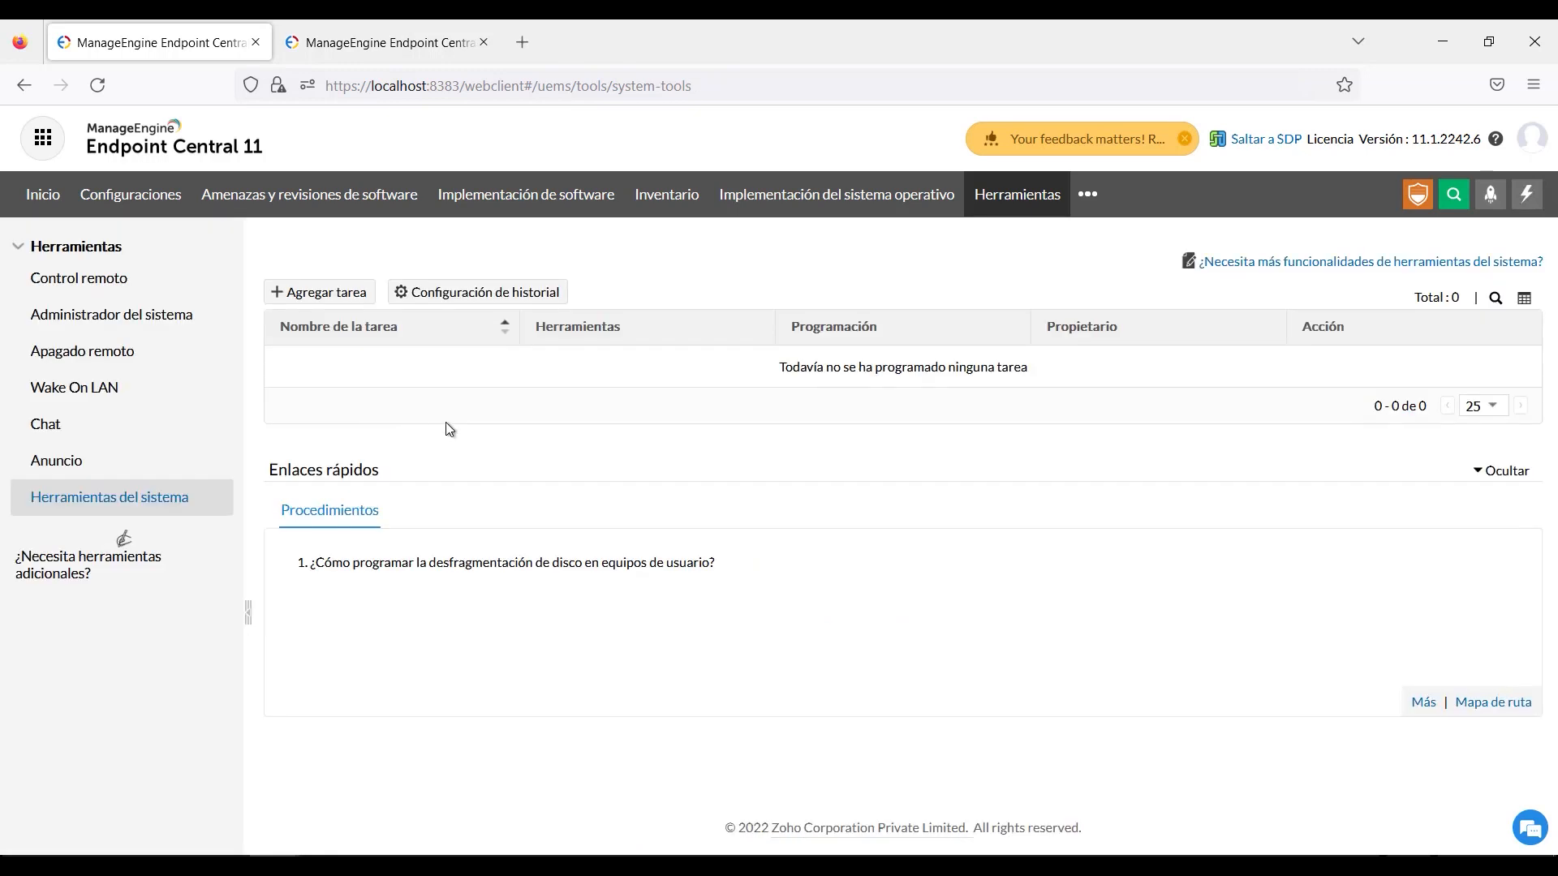
# Show the remote control computer list and view the open WINCLIPROD01 remote session, minimizing its window.
pyautogui.click(103, 283)
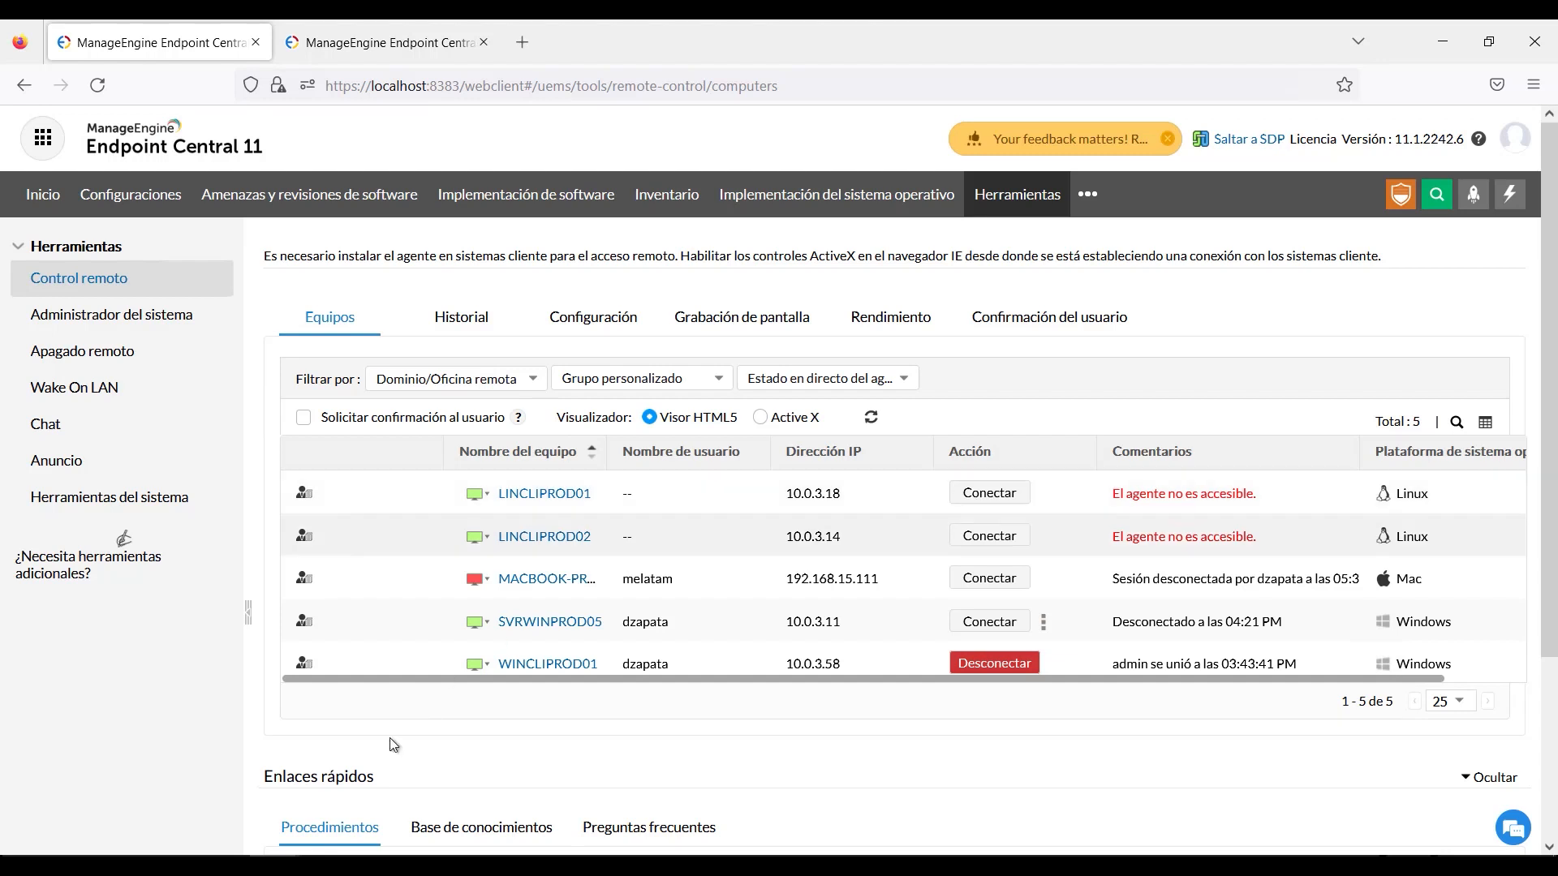
pyautogui.moveTo(342, 808)
pyautogui.click(442, 771)
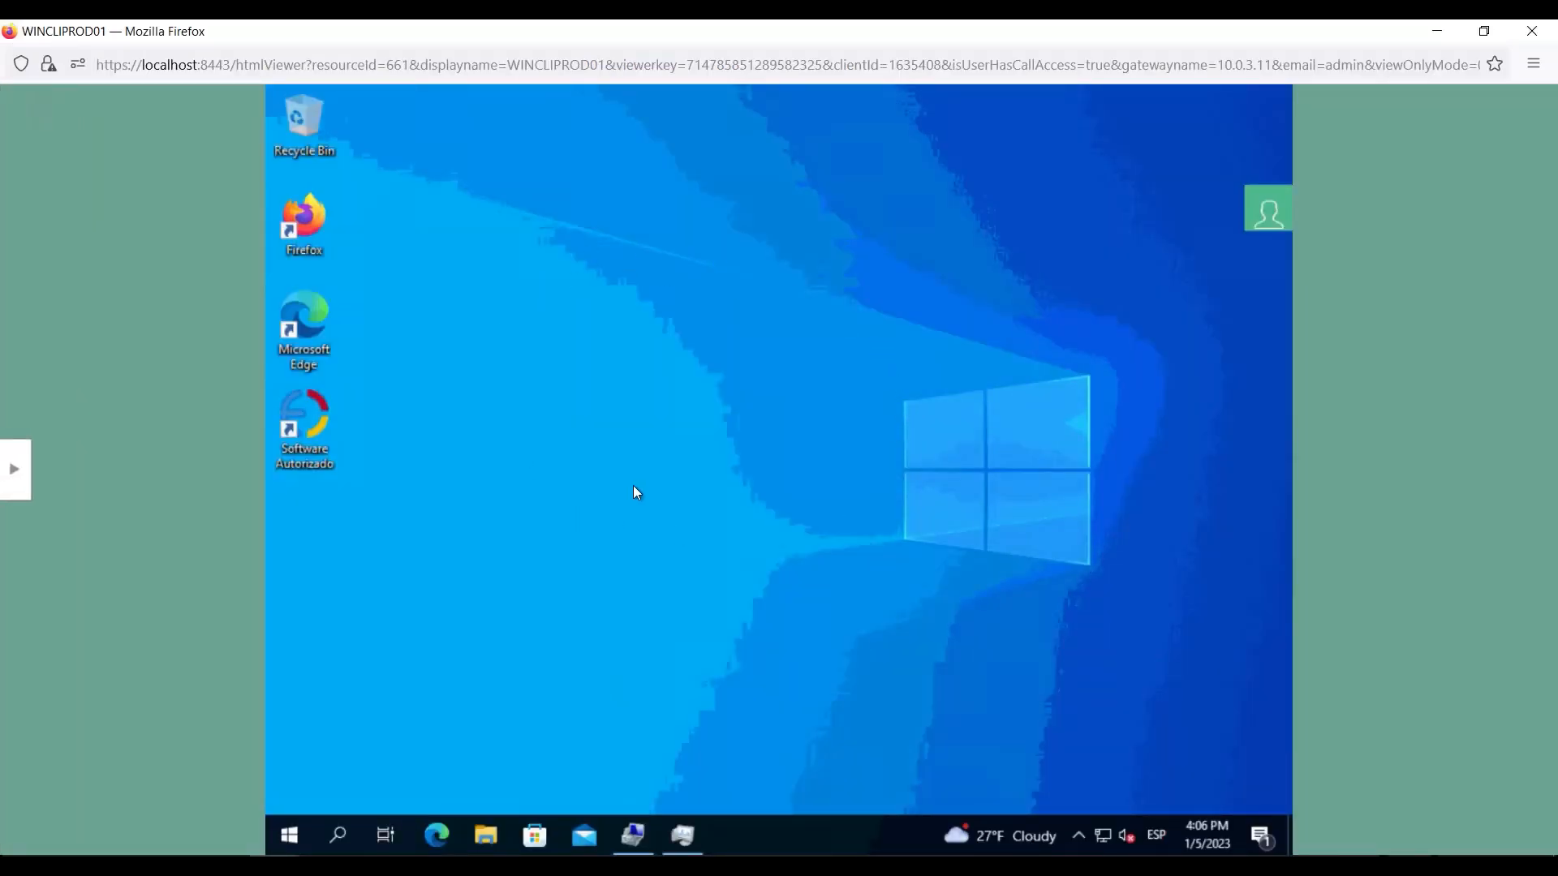
pyautogui.click(1437, 31)
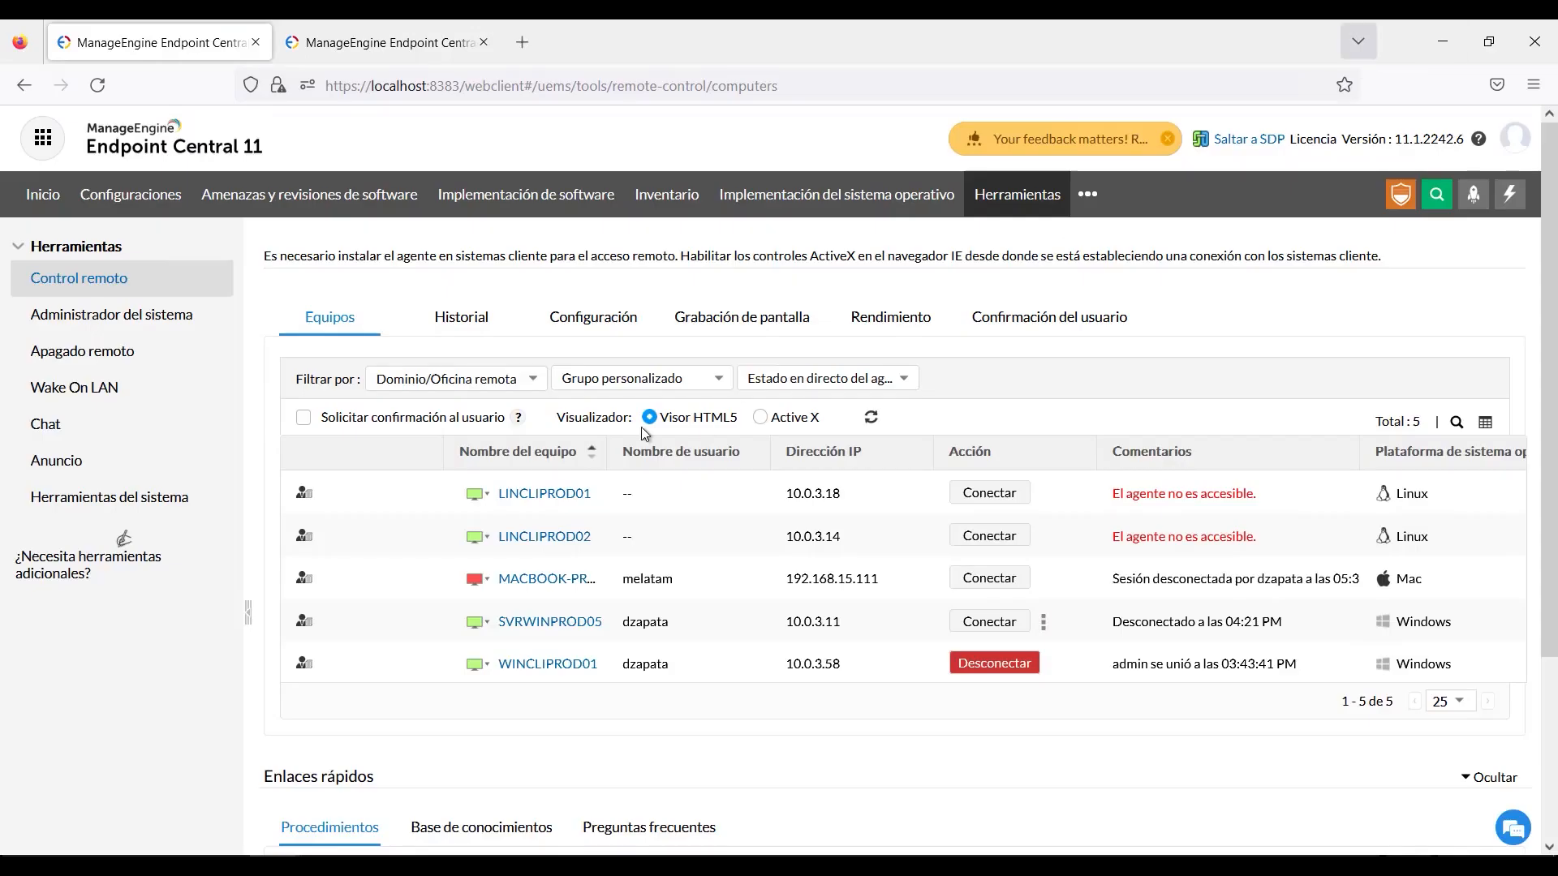
# Review the management tools System Manager offers for WINCLIPROD01, and switch to the closing presentation slide.
pyautogui.click(144, 333)
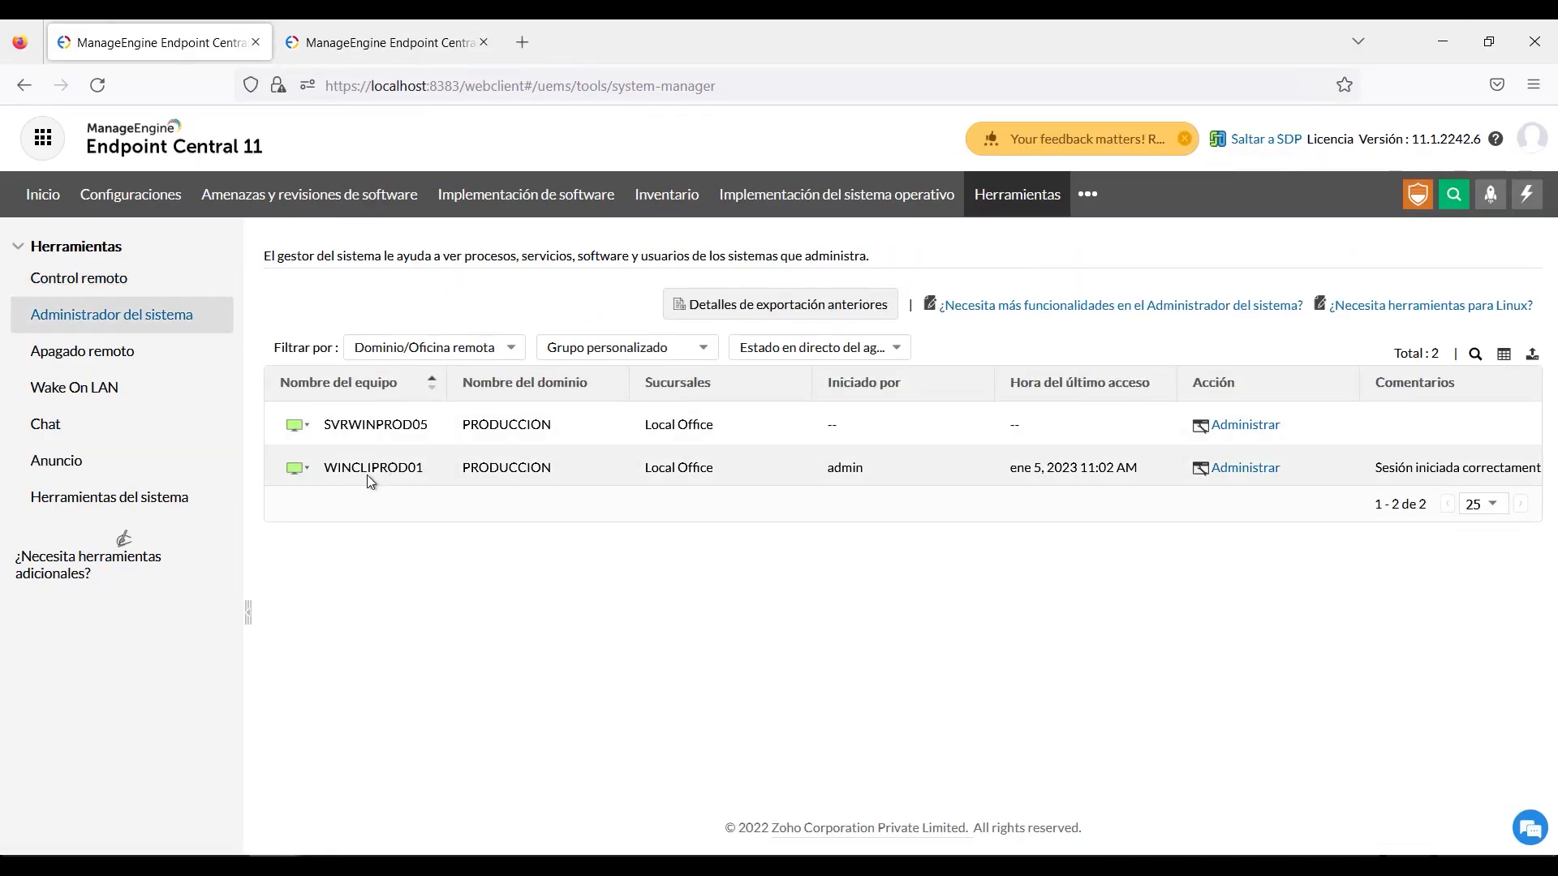
pyautogui.click(1226, 468)
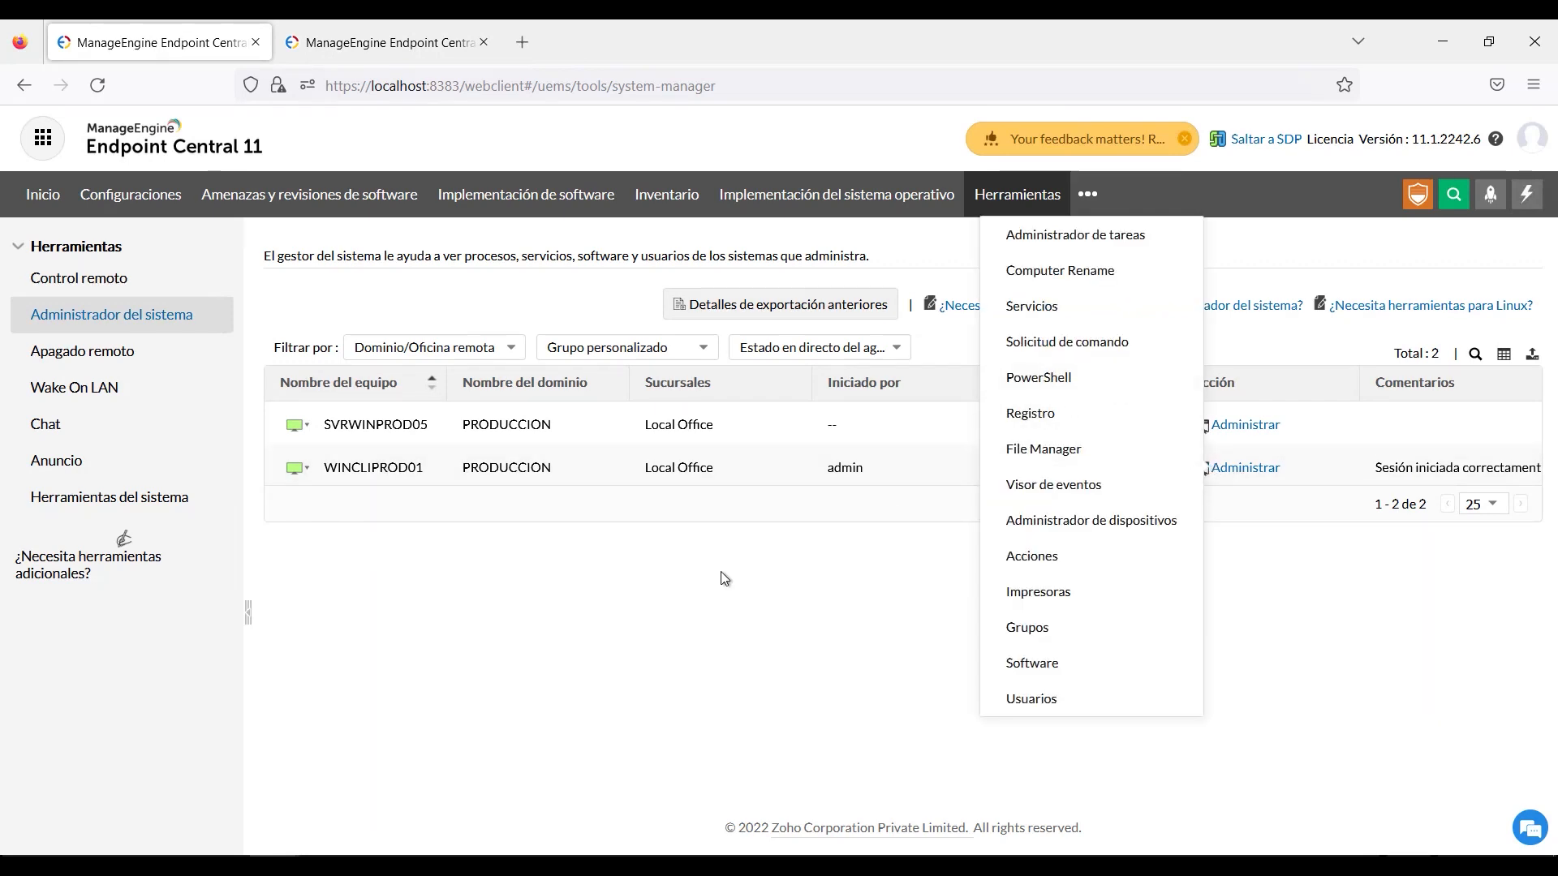
pyautogui.click(392, 779)
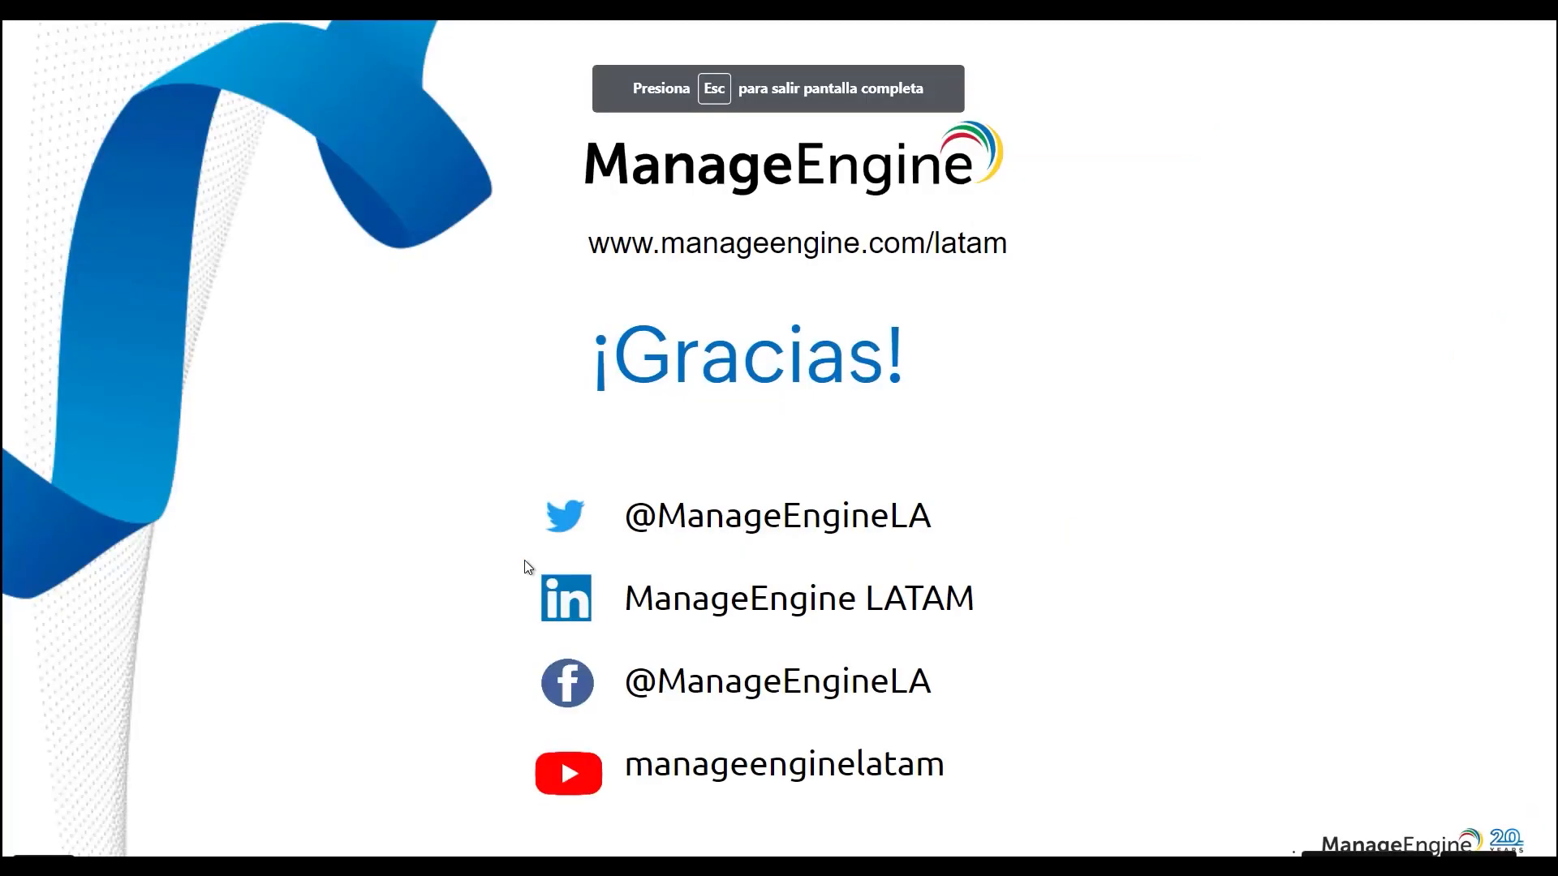